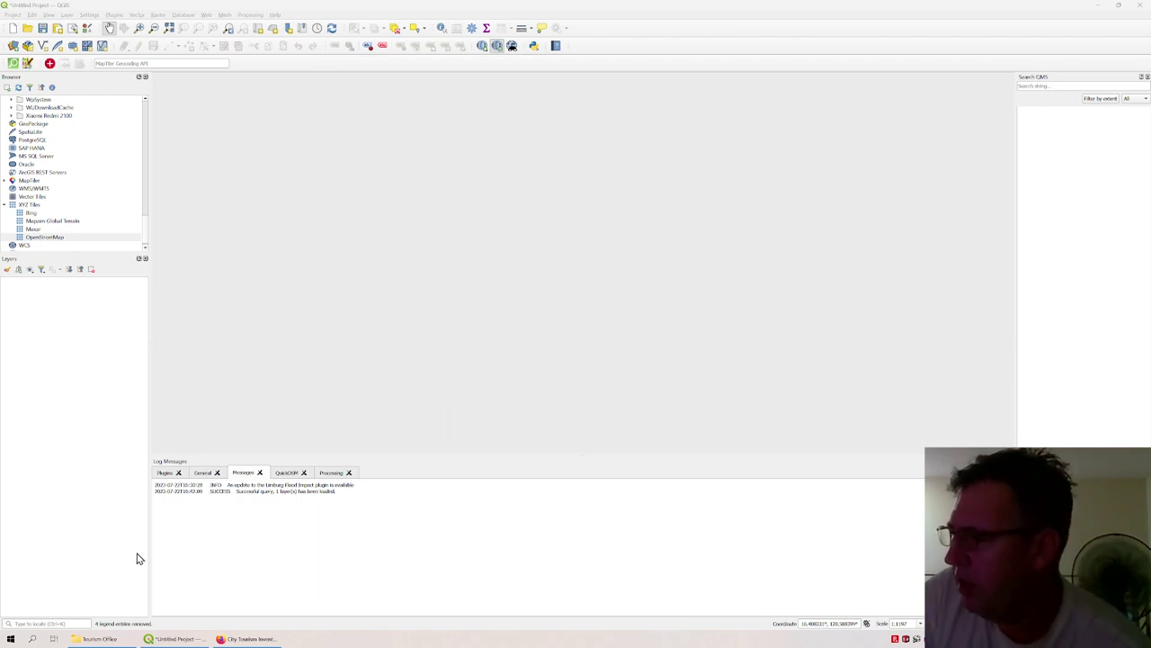
Step: Check the files in the Tourism Office folder, and switch to Firefox showing City Tourism Inventory.pdf
left_click(111, 639)
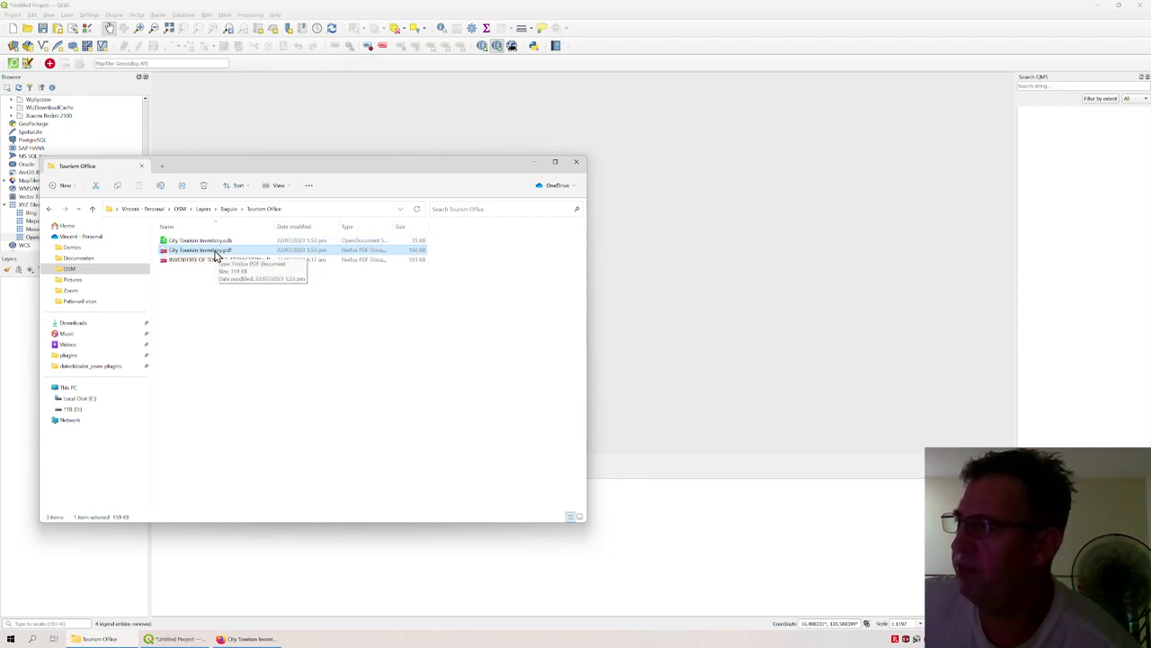
mouse_move(247, 639)
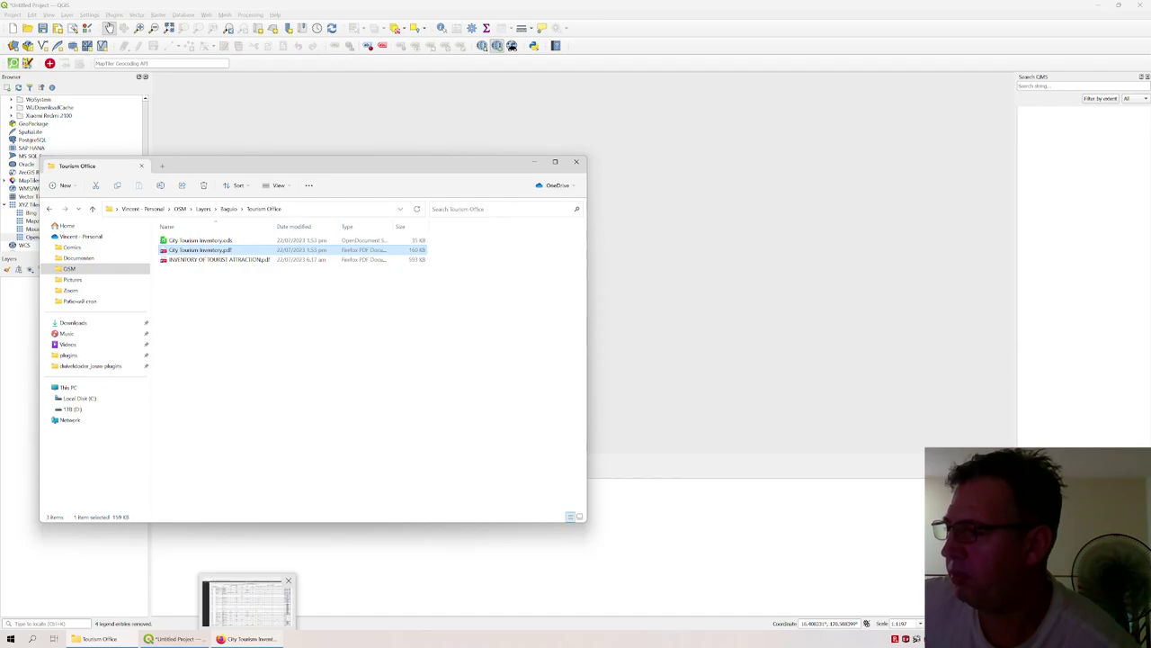
left_click(247, 600)
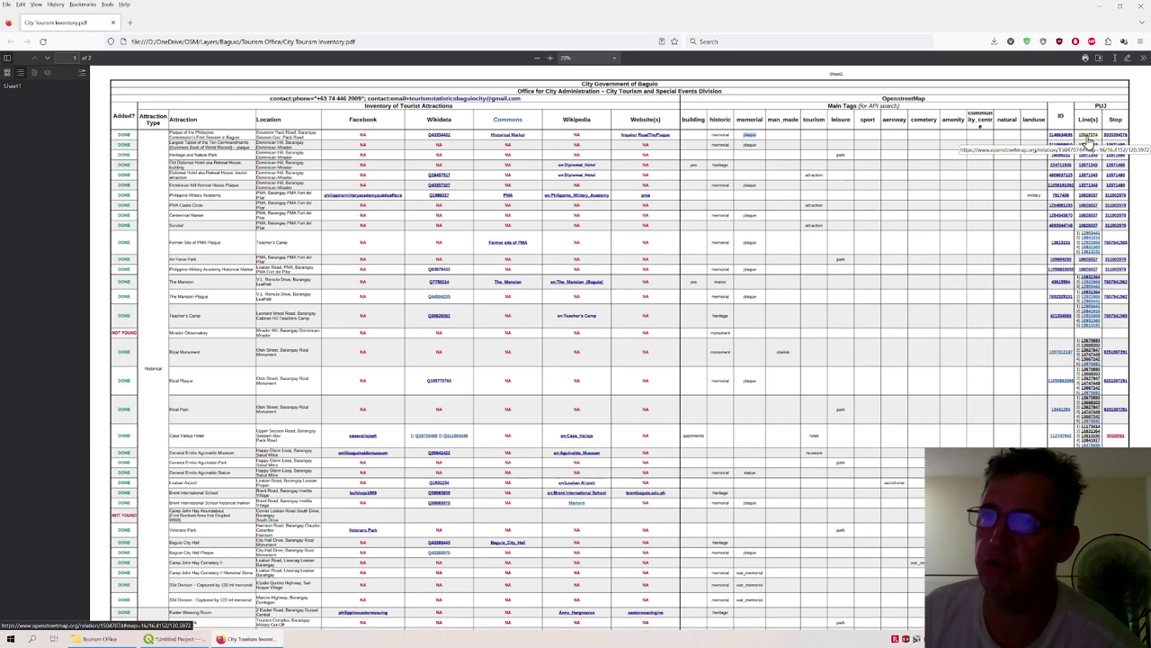
Step: View the OpenStreetMap node linked for the first attraction in the inventory in a new tab, and close that tab
middle_click(1062, 135)
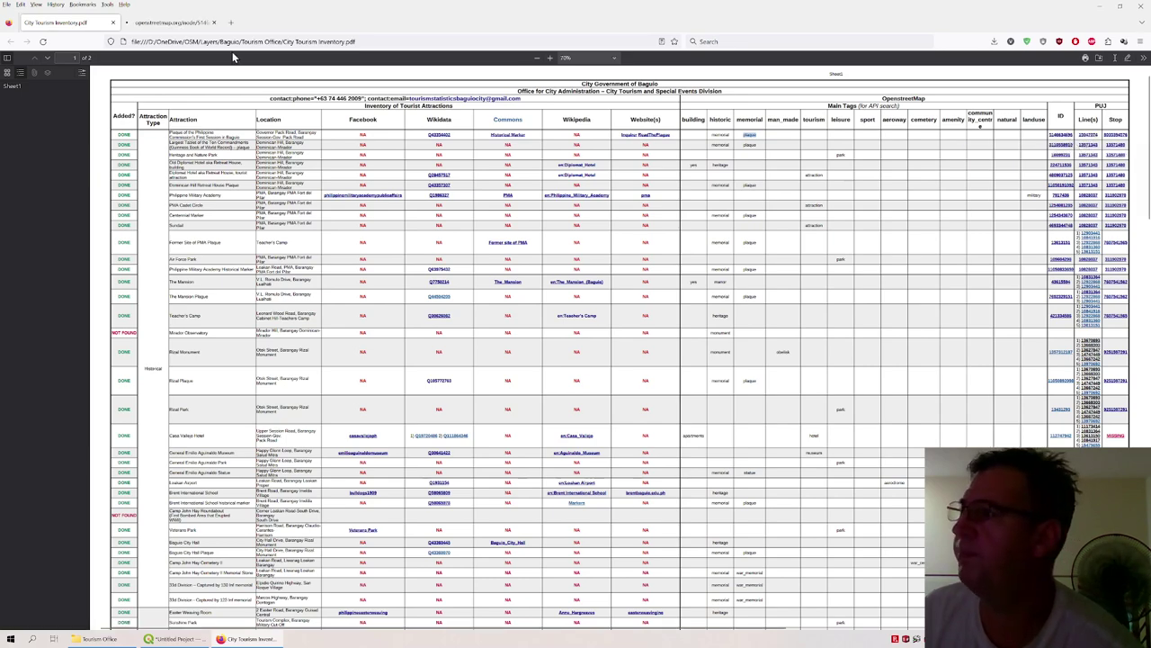
left_click(170, 24)
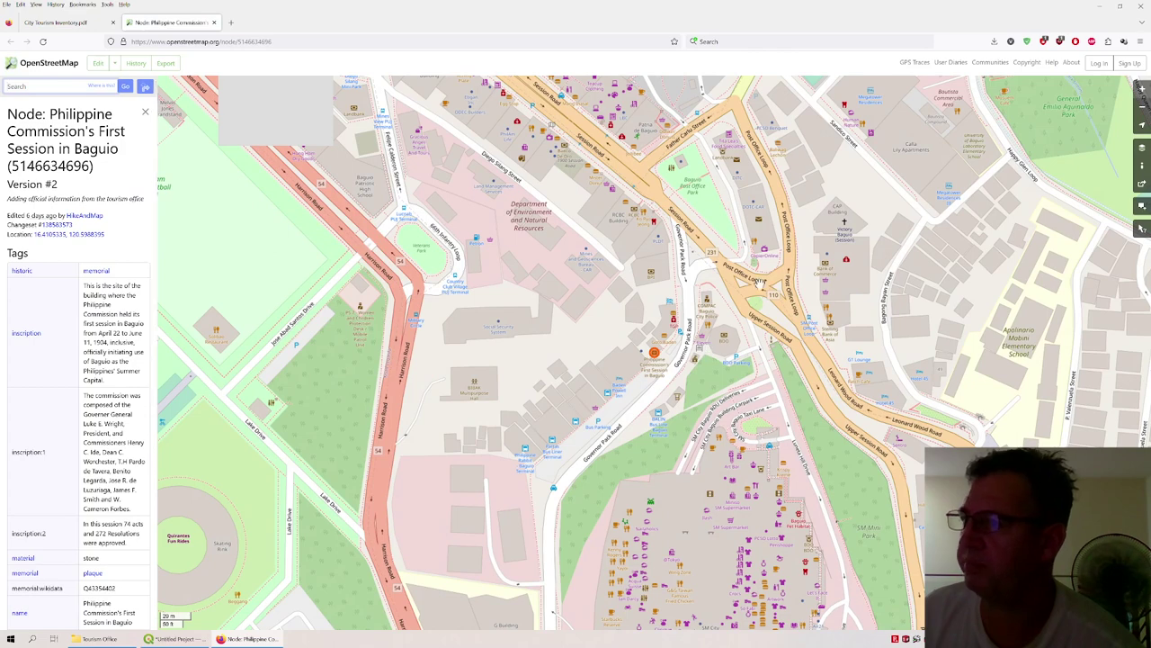
left_click(215, 23)
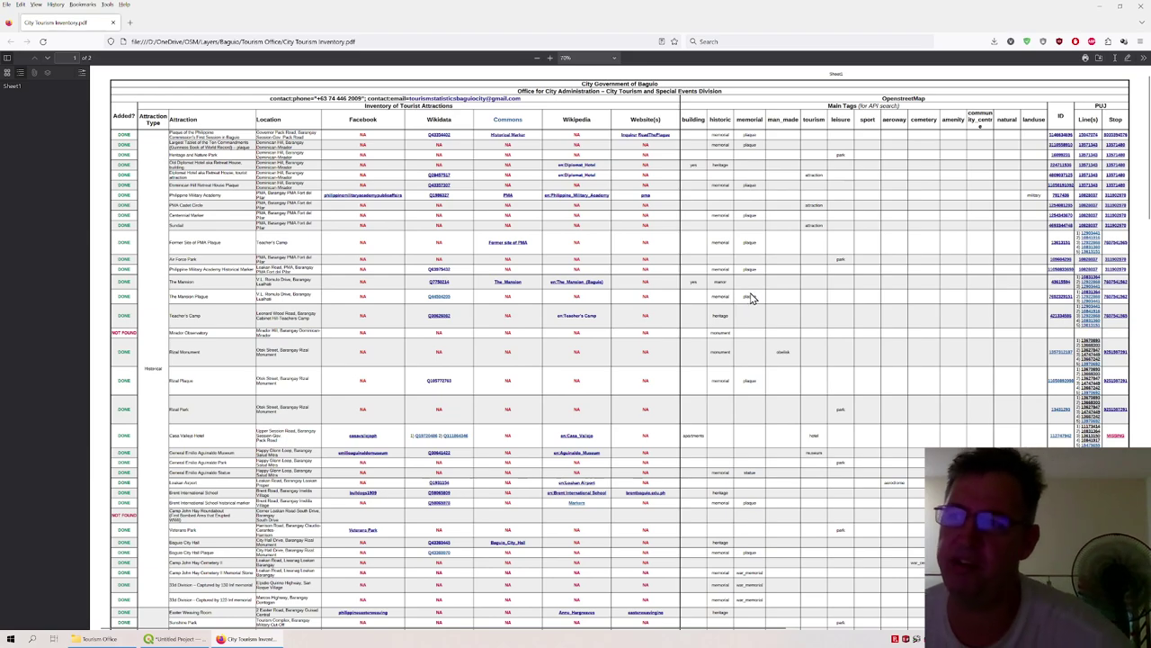
Step: Look through both pages of the tourist attraction inventory and return to its beginning
scroll(755, 404, "down", 5)
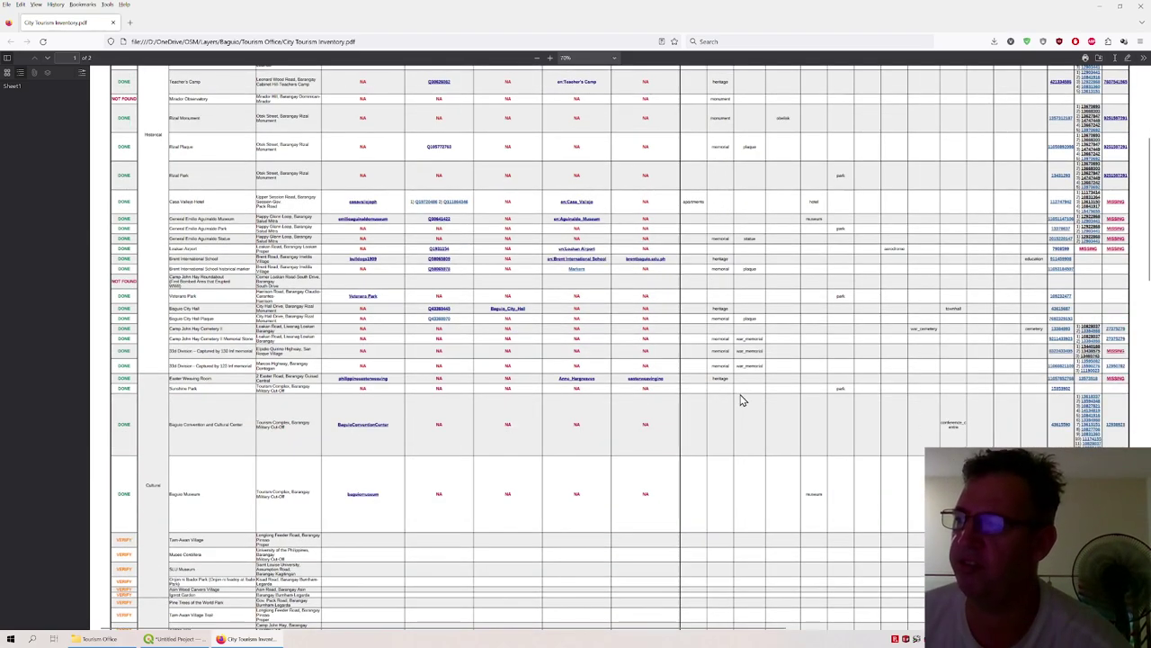
scroll(740, 405, "down", 5)
scroll(738, 416, "down", 3)
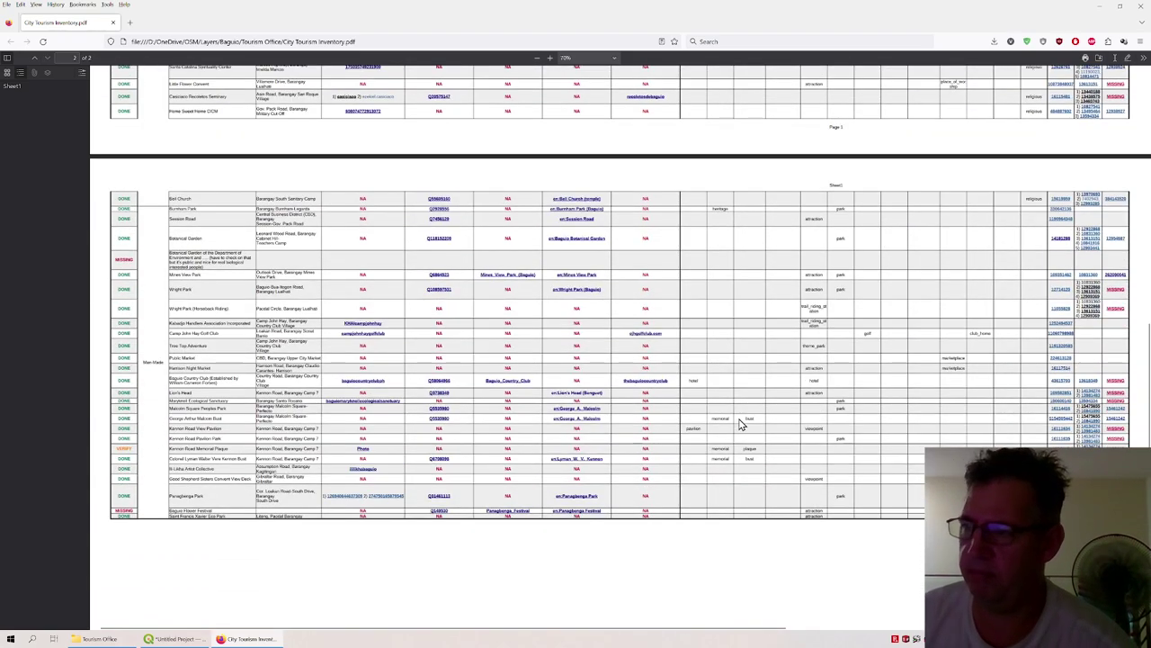
scroll(739, 421, "up", 10)
scroll(740, 423, "up", 1)
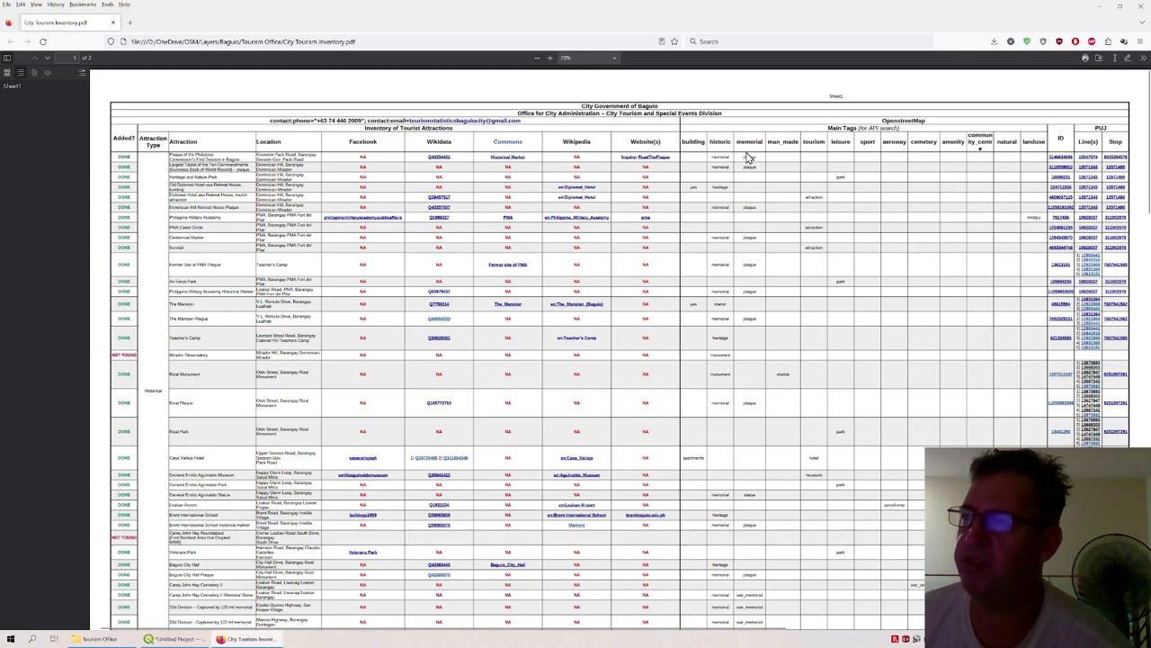
Step: Switch to QGIS, add the OpenStreetMap XYZ tiles as a base layer and frame the map on Baguio
left_click(180, 638)
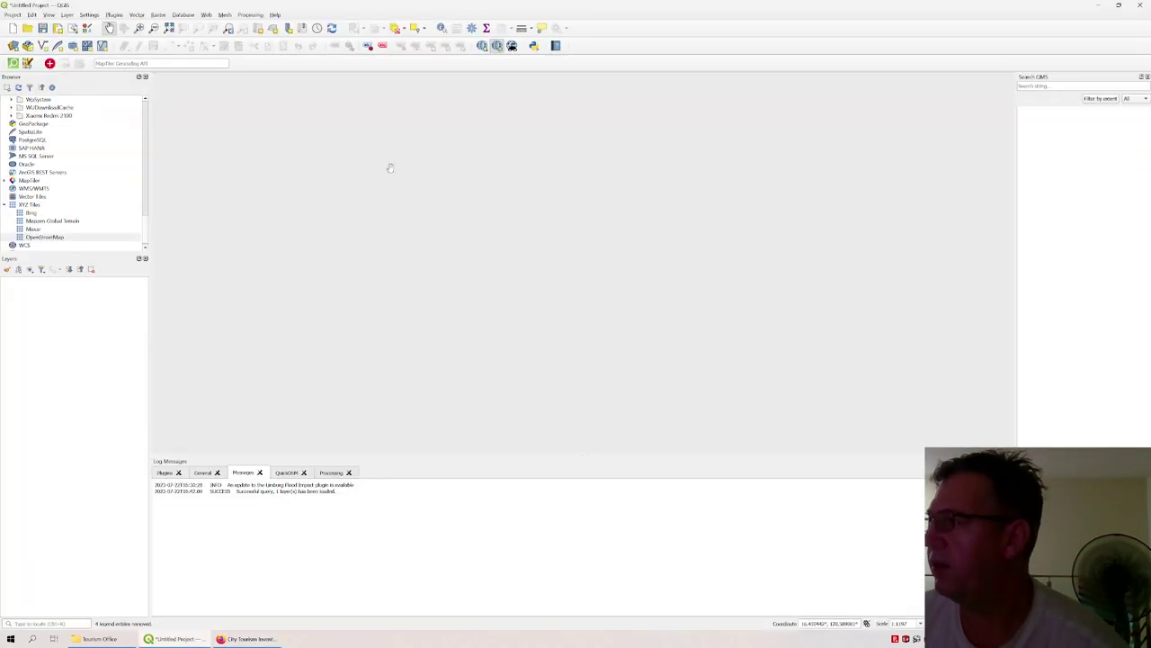
double_click(63, 239)
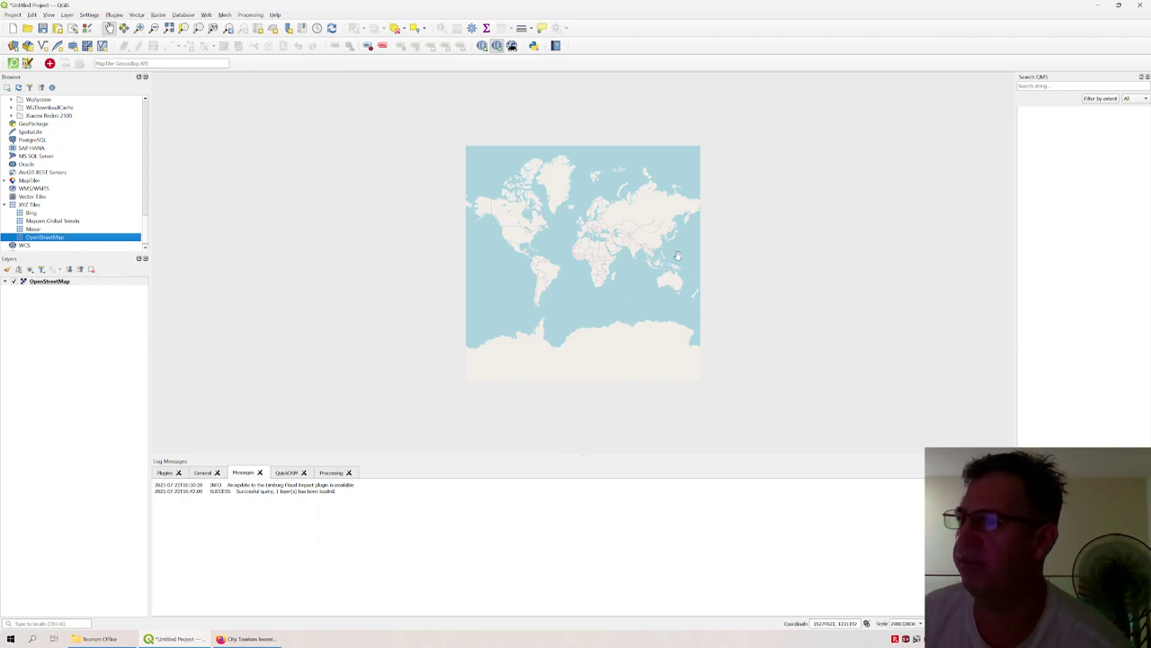
scroll(677, 256, "up", 5)
left_click_drag(377, 268, 728, 361)
scroll(481, 232, "up", 2)
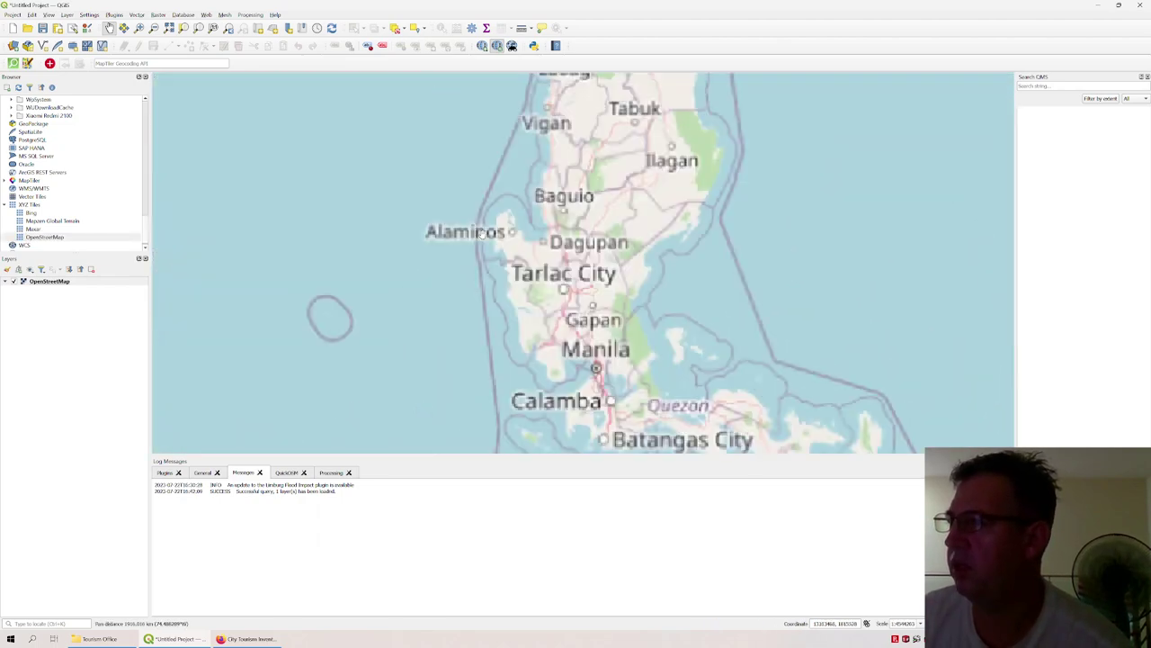
scroll(481, 232, "up", 1)
scroll(609, 180, "up", 3)
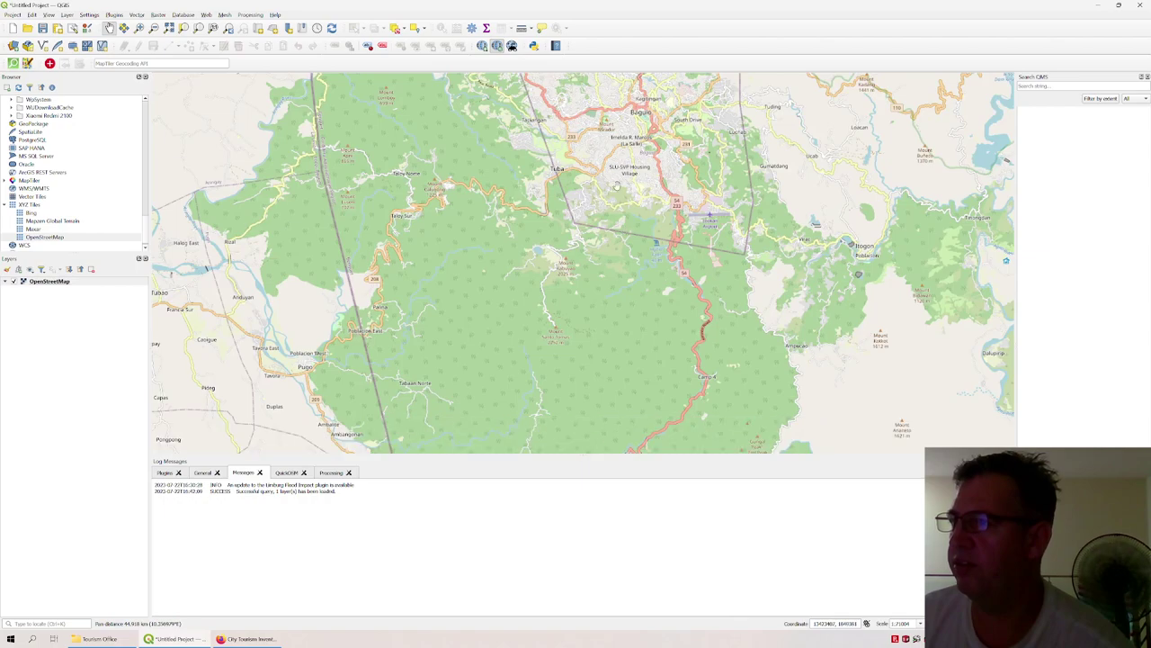
left_click_drag(617, 185, 591, 312)
scroll(551, 270, "up", 1)
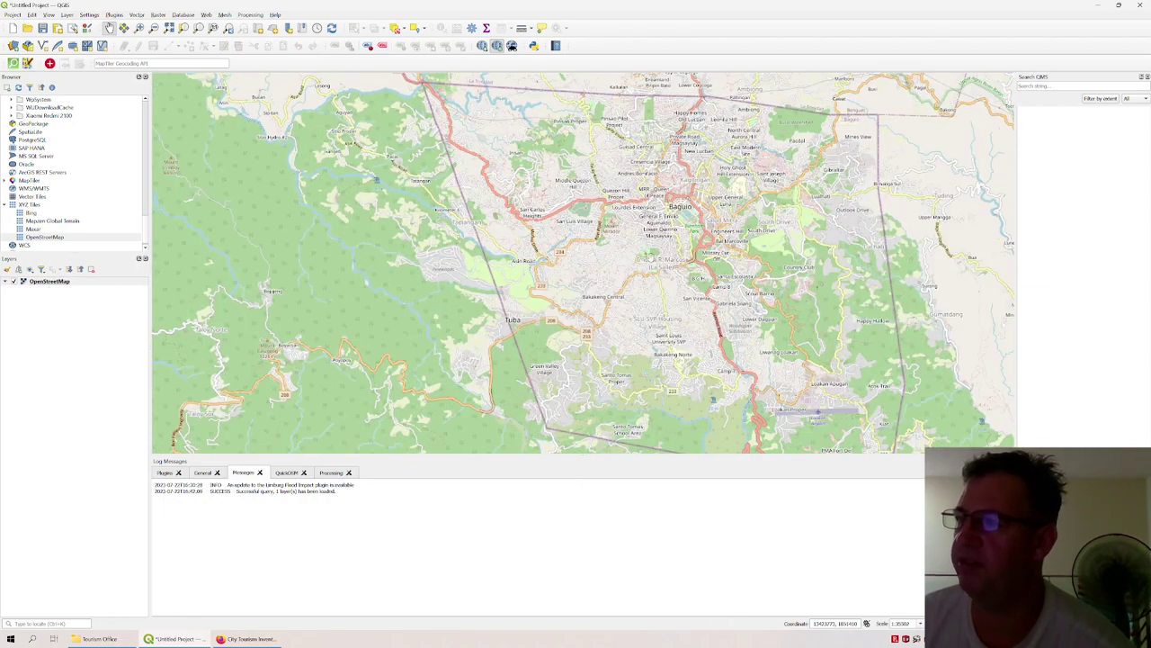
scroll(650, 217, "up", 1)
scroll(651, 217, "up", 1)
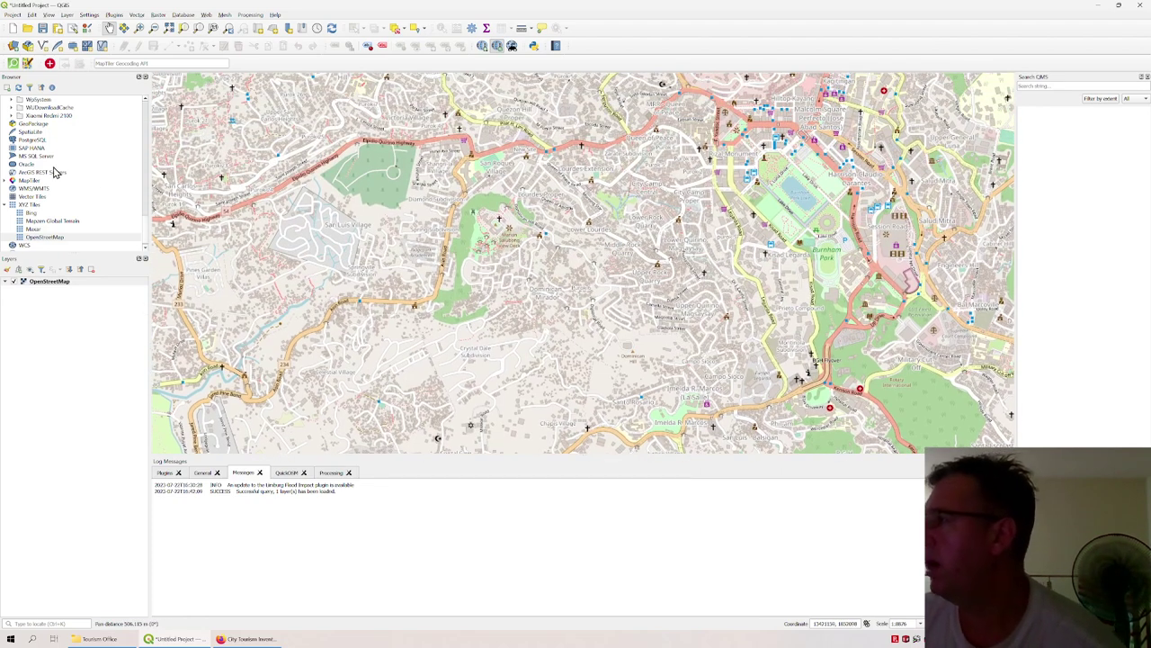
Step: Add Baguio_Nolabel.mbtiles from the Tiles folder of OSM/Applications/Maperitive as a layer above OpenStreetMap
scroll(53, 171, "up", 6)
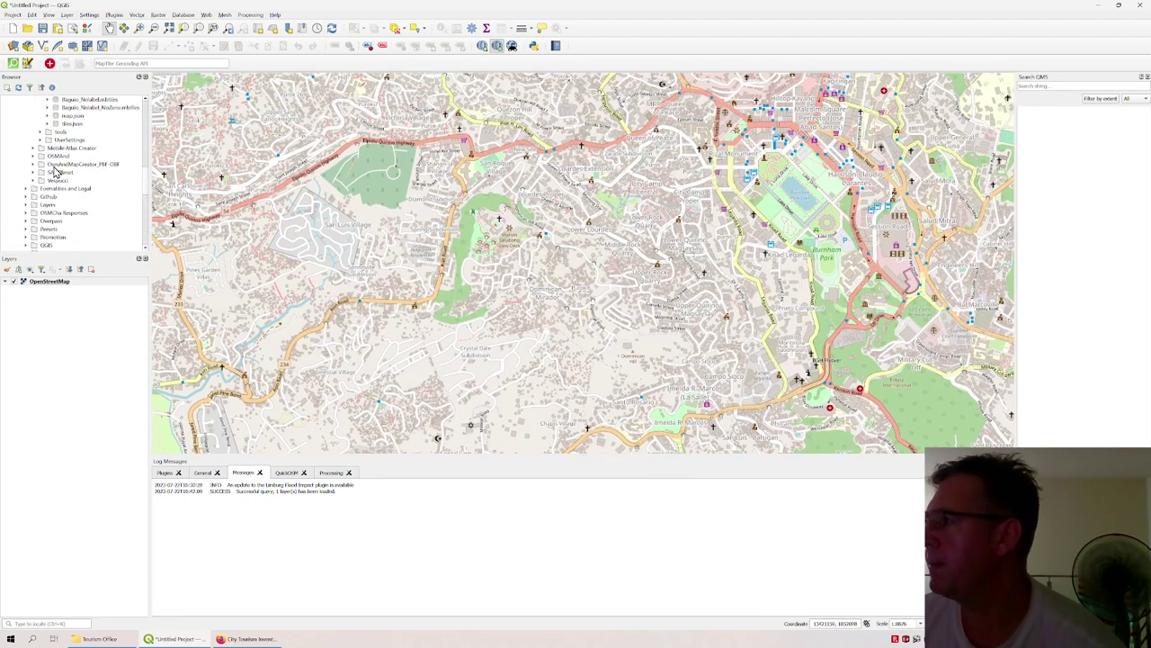
scroll(56, 172, "up", 6)
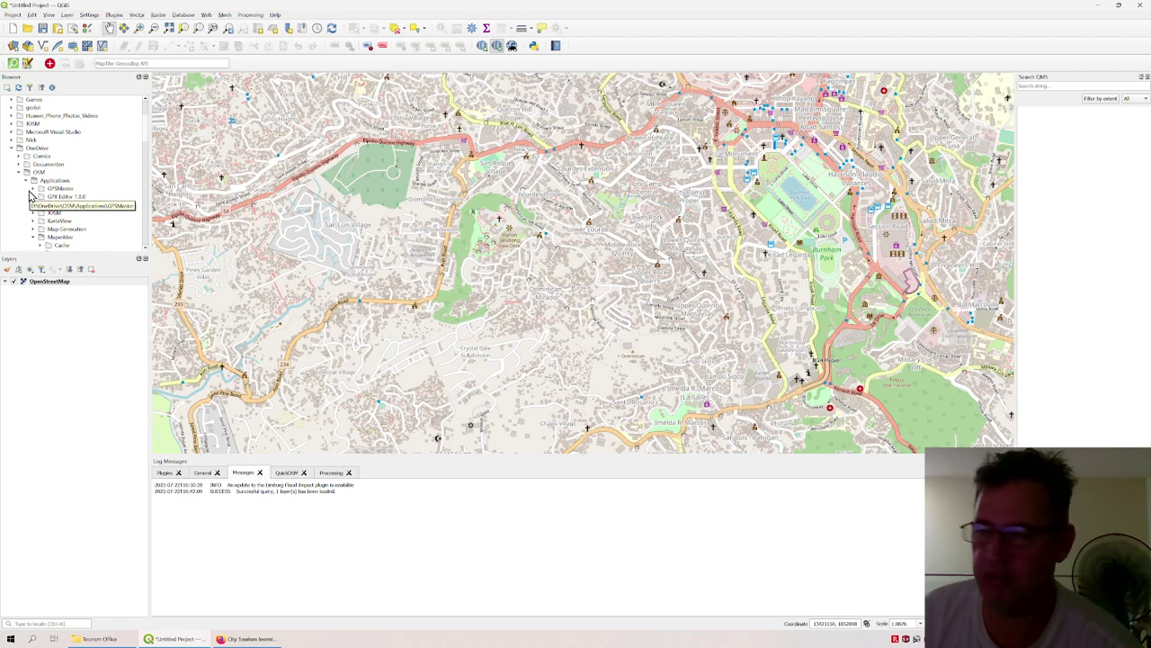
left_click(39, 171)
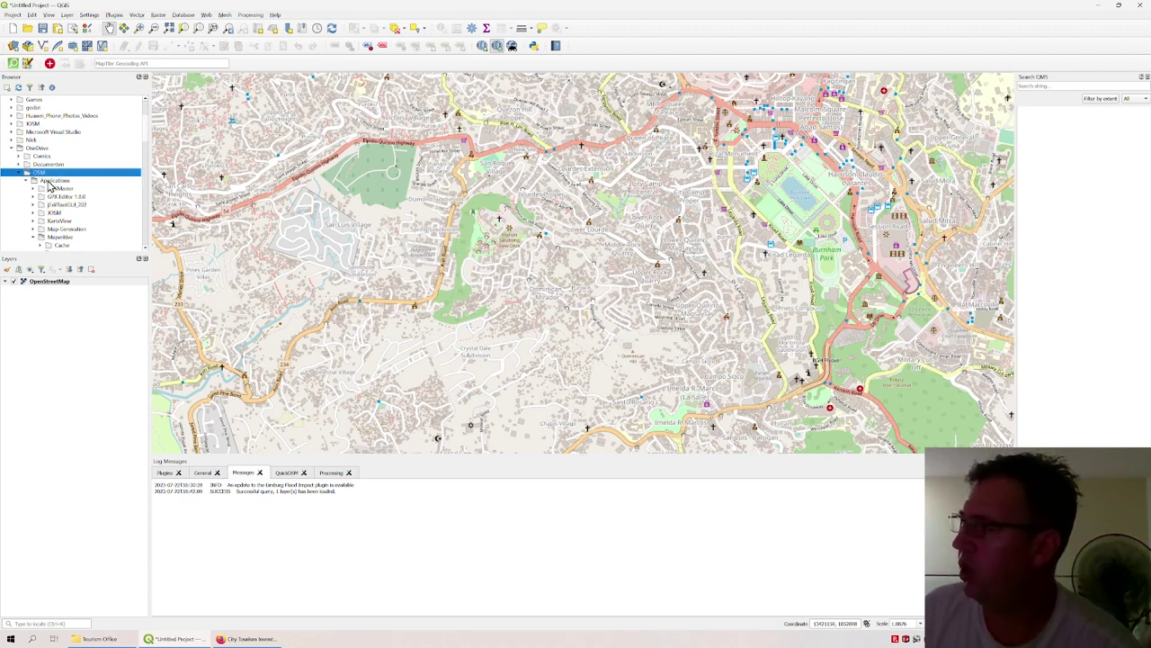
left_click(52, 180)
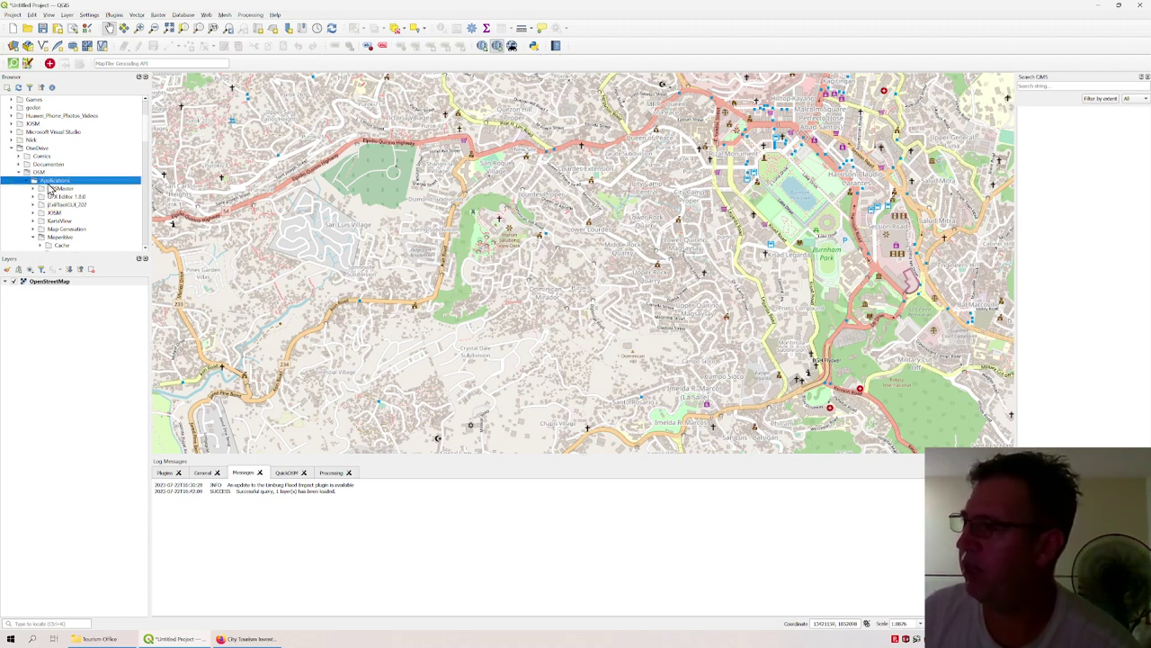
left_click(60, 237)
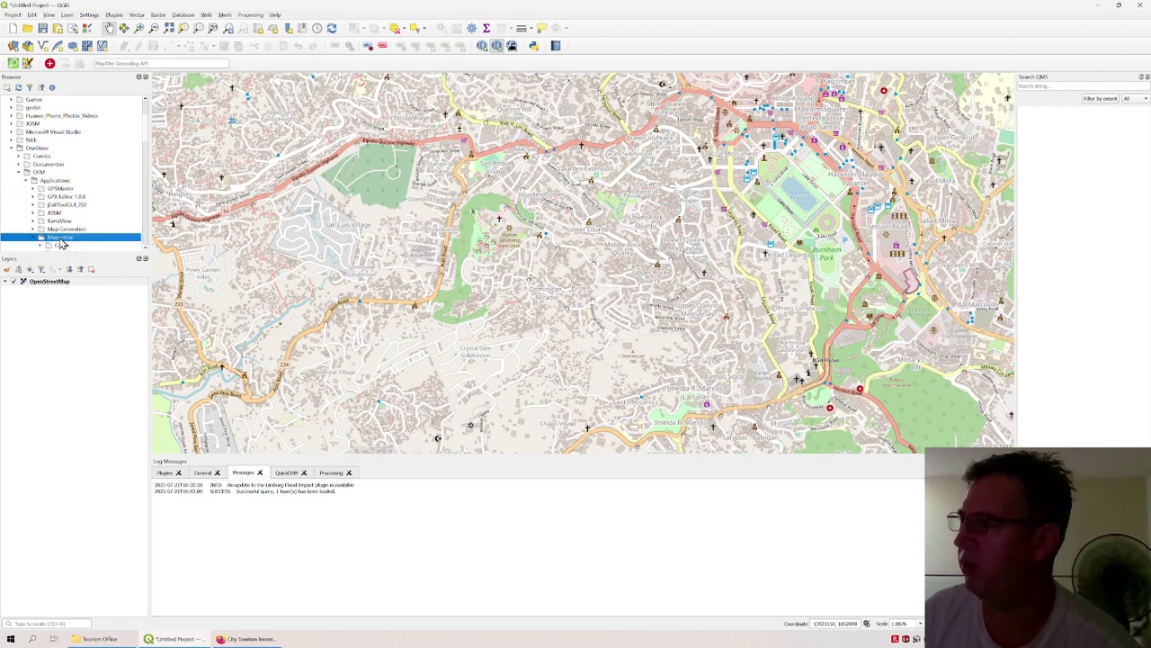
scroll(101, 200, "down", 3)
scroll(106, 197, "down", 1)
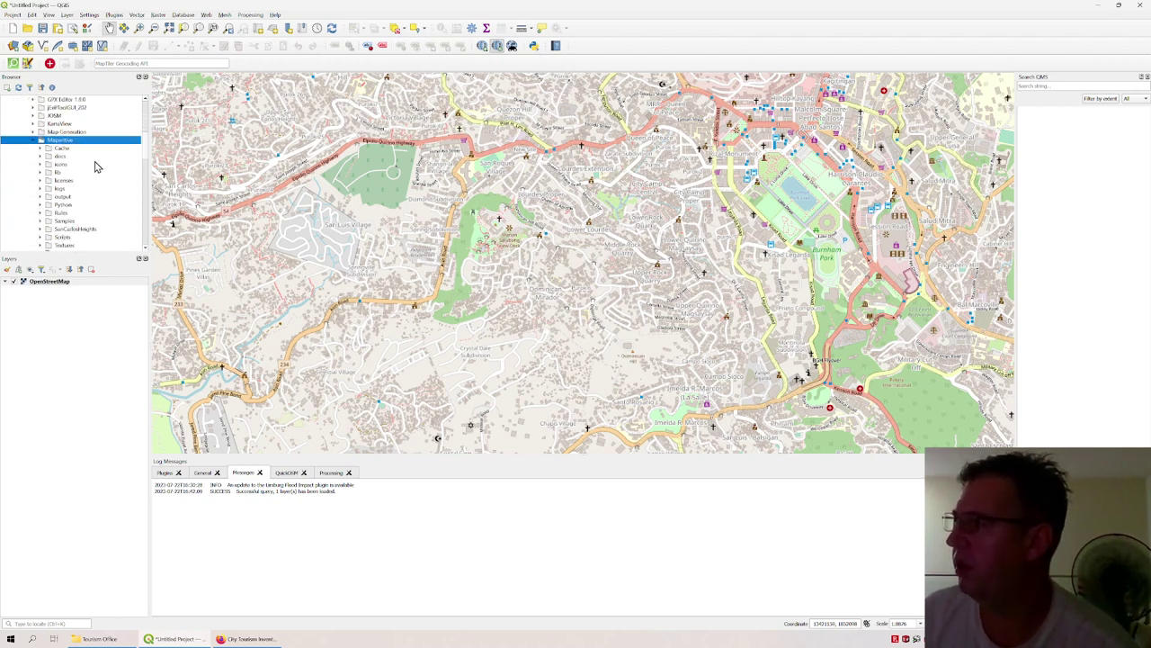
scroll(87, 160, "down", 2)
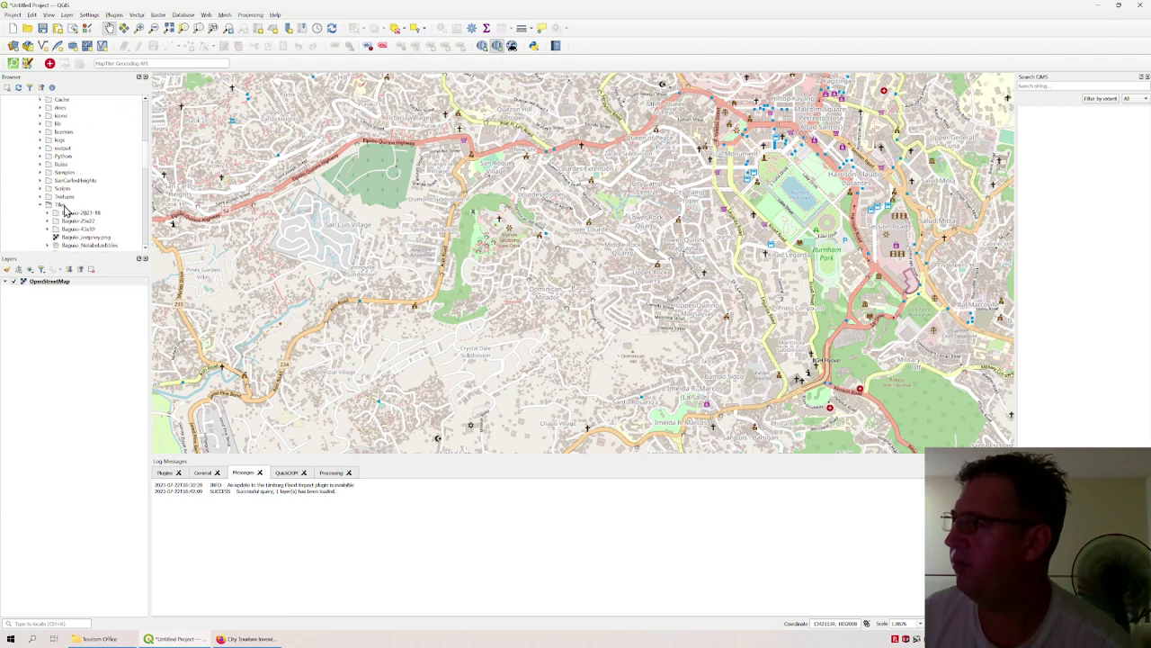
left_click(66, 205)
scroll(101, 206, "down", 2)
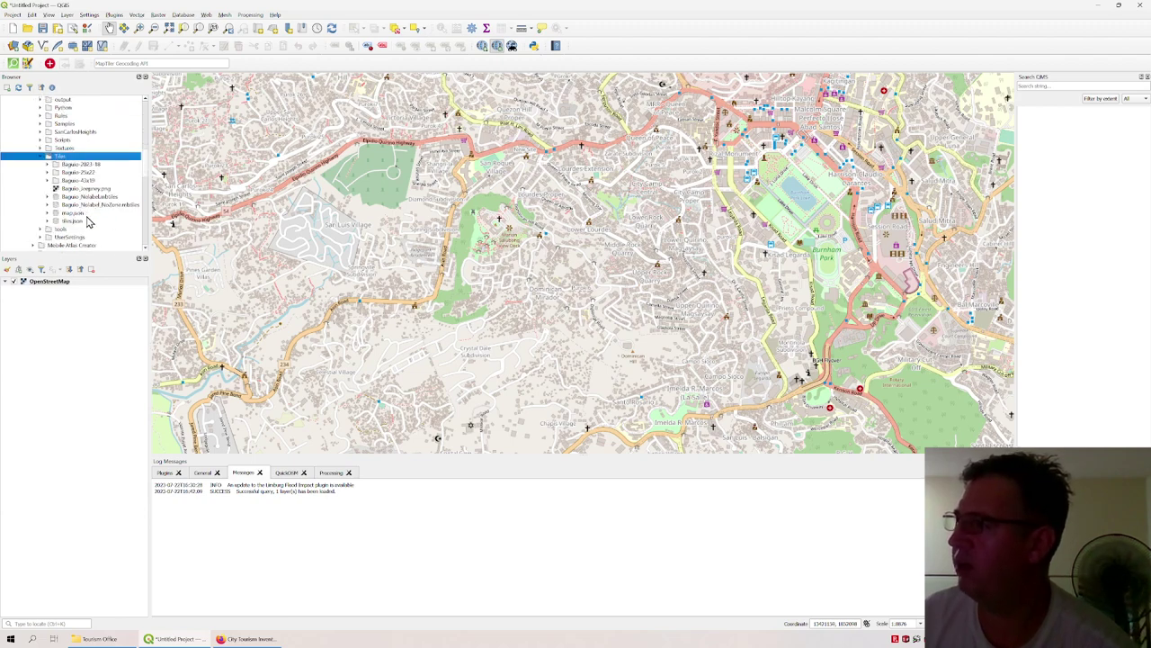
left_click(90, 196)
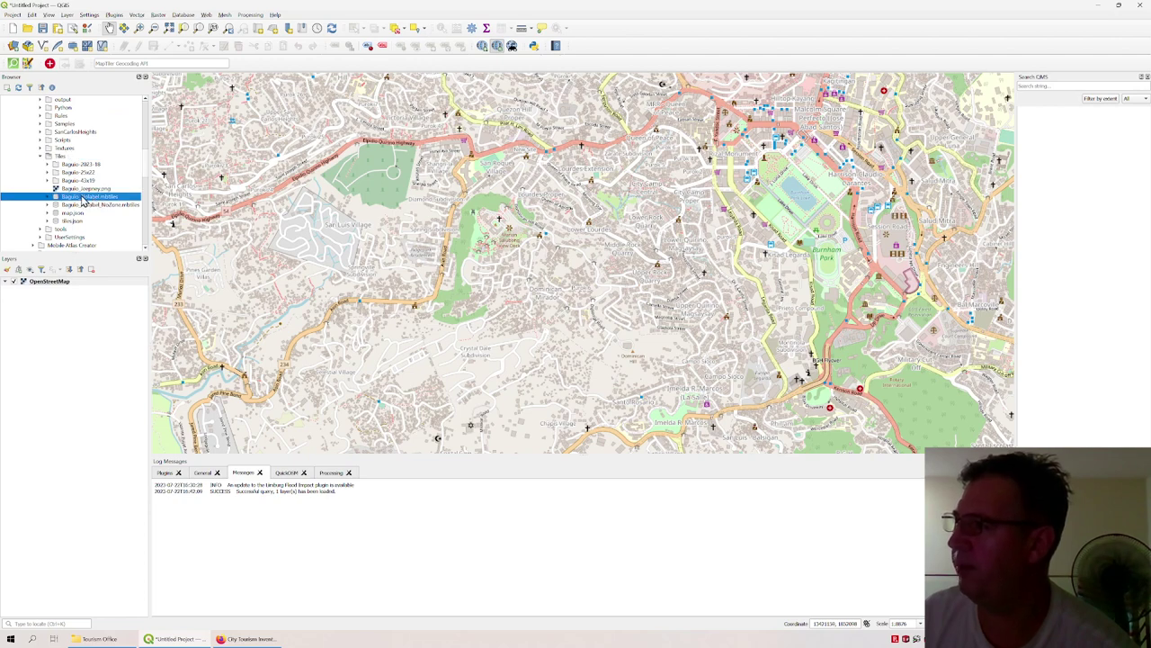
left_click_drag(83, 200, 74, 295)
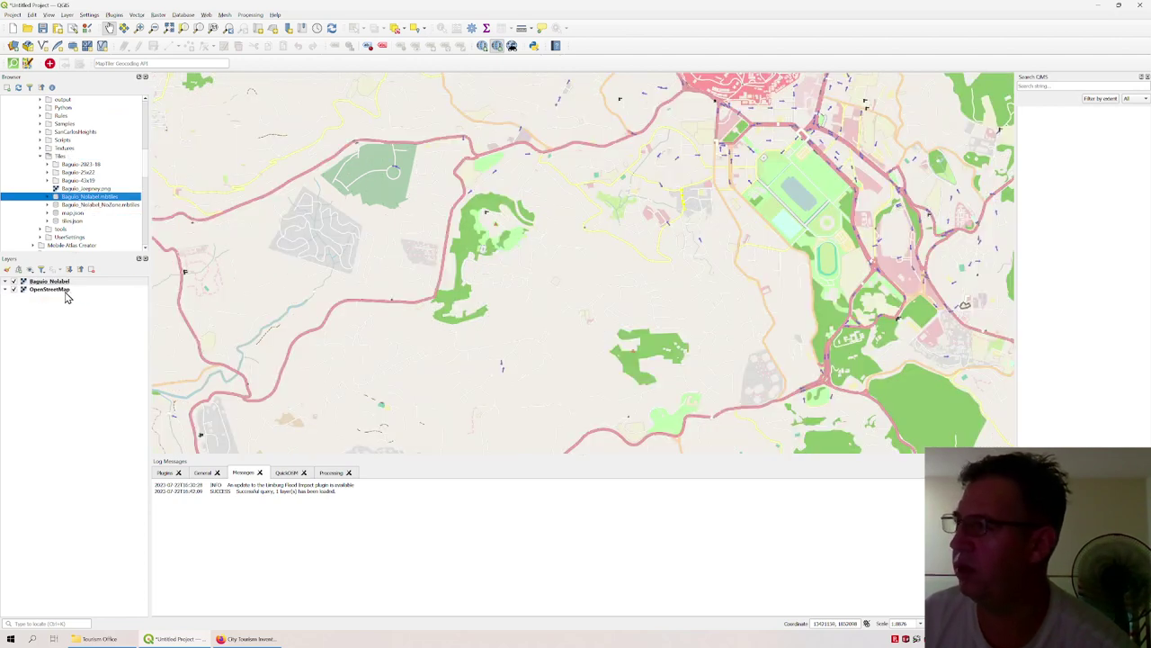
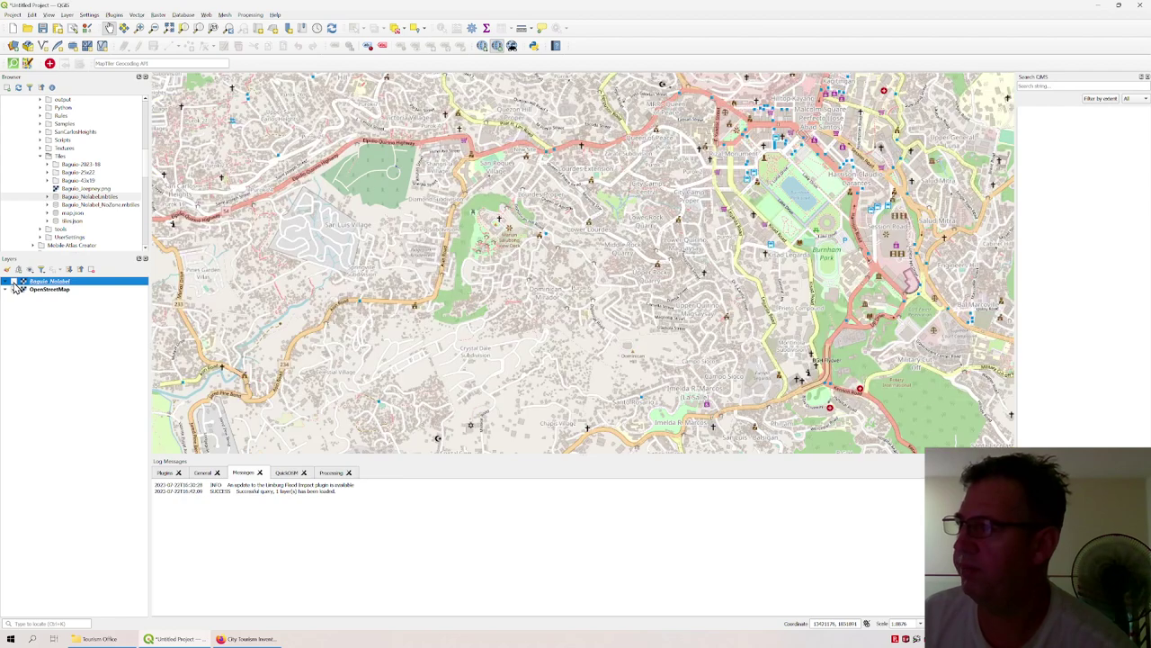
Step: Compare the Baguio_Nolabel layer with the OpenStreetMap base map by toggling its visibility, ending with it shown
left_click(14, 281)
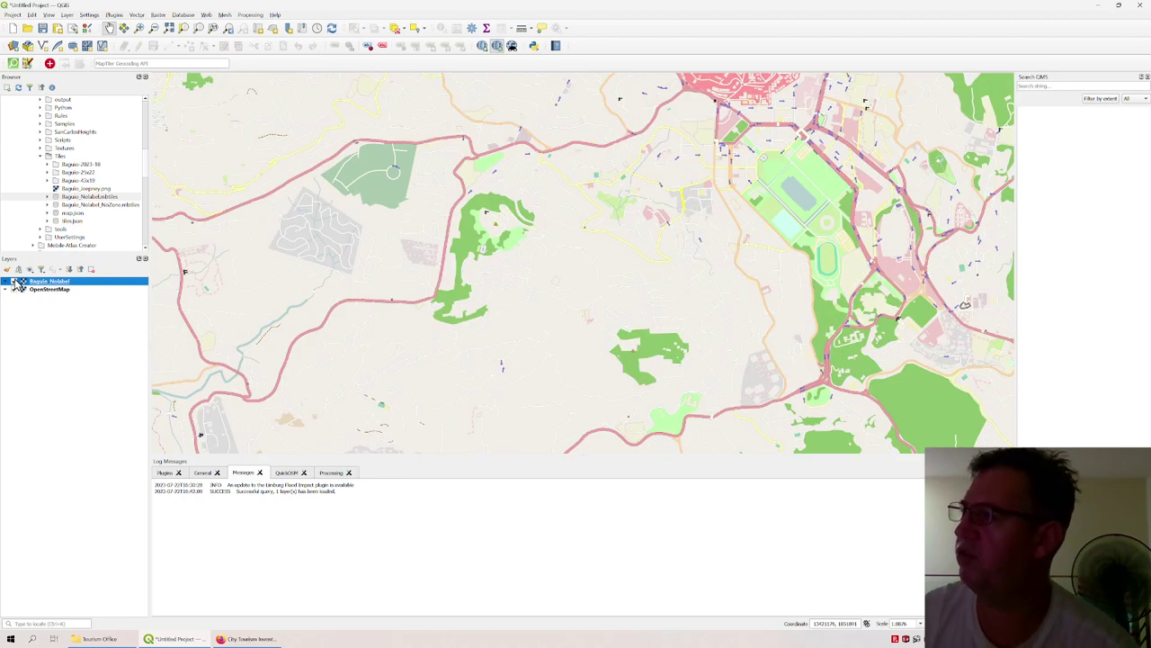
left_click(14, 282)
left_click(13, 281)
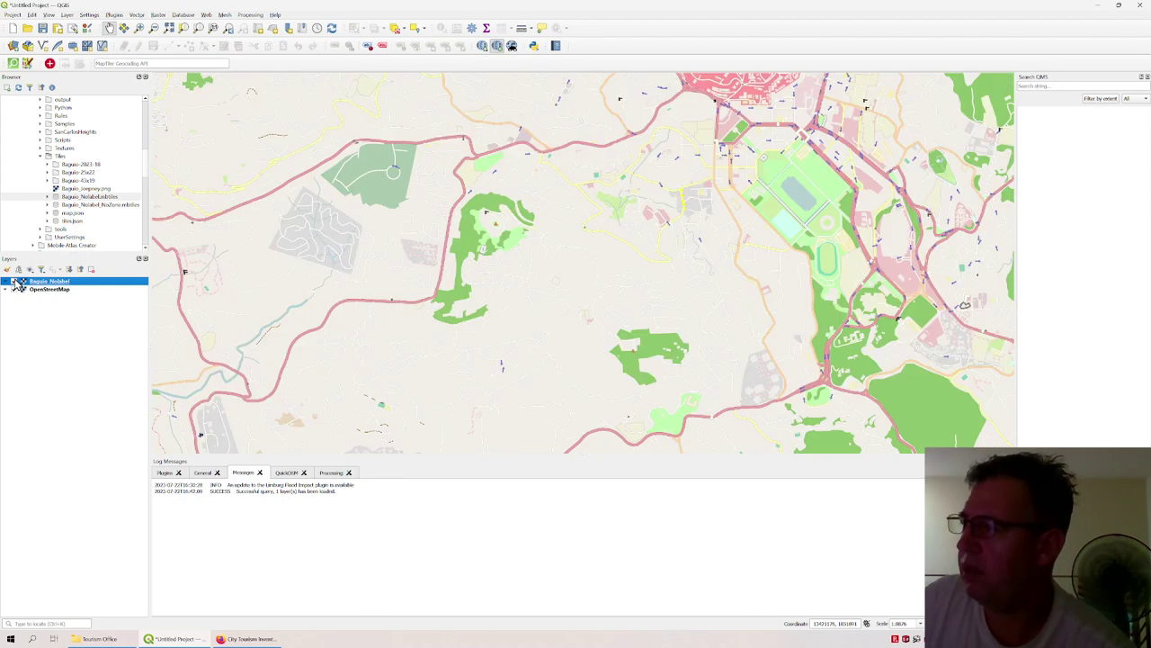
left_click(14, 282)
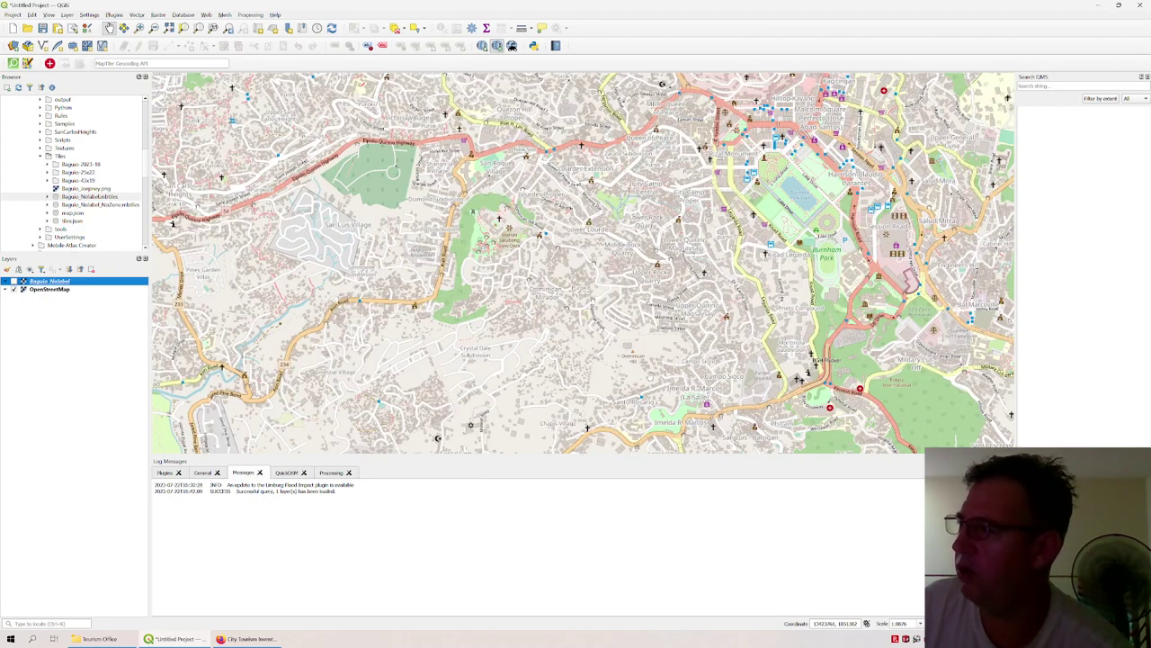
left_click(14, 282)
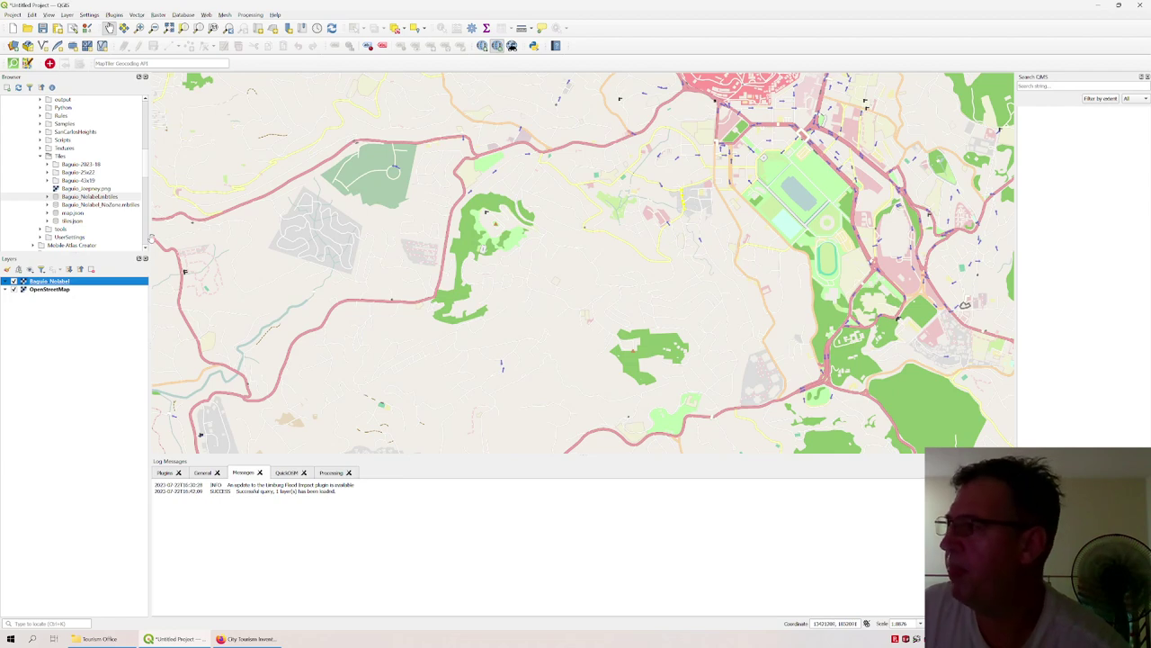
Step: Add Baguio_Nolabel_NoZone.mbtiles as the top layer, hide it, and keep the Baguio_Nolabel layer shown
left_click(102, 205)
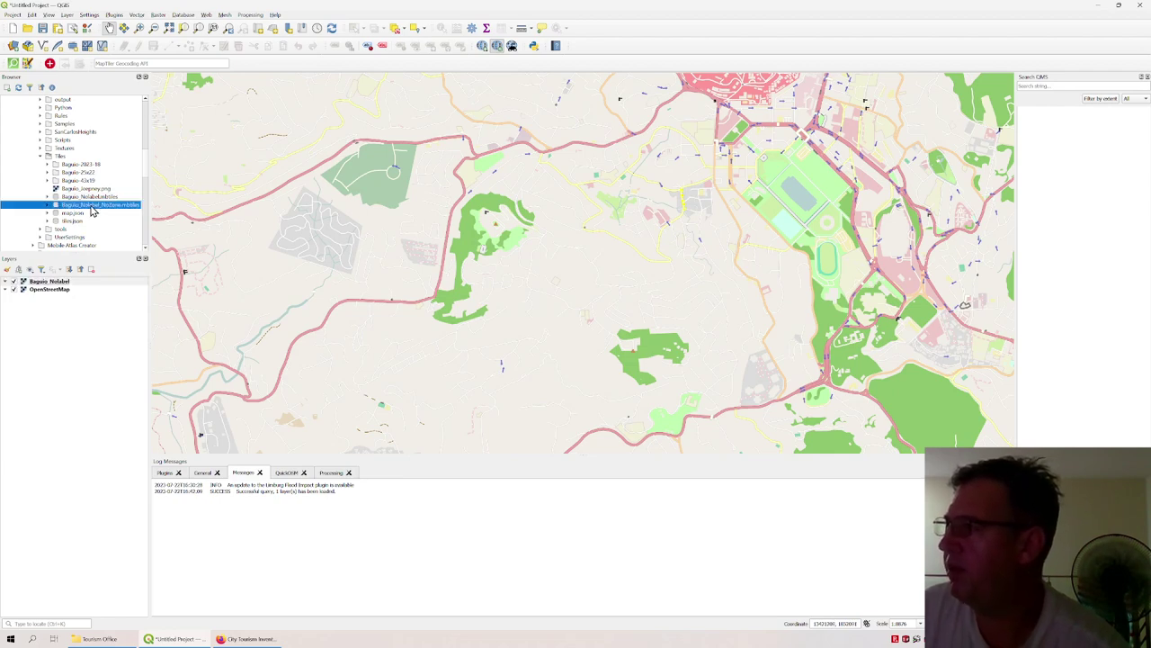
left_click_drag(91, 212, 67, 286)
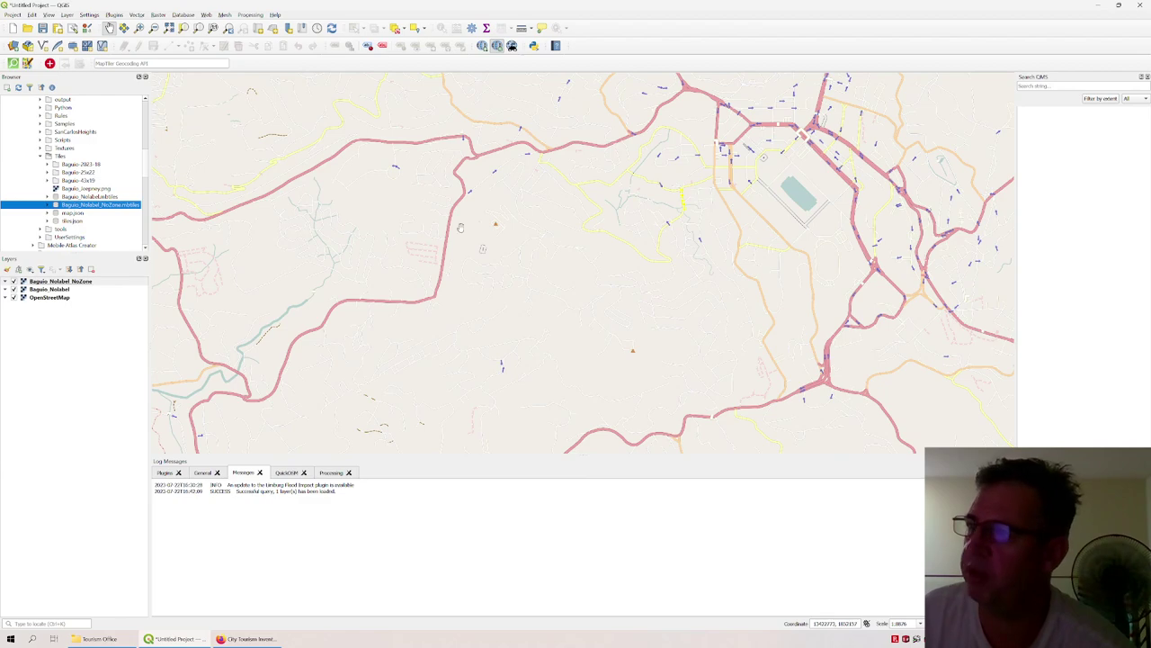
left_click(13, 282)
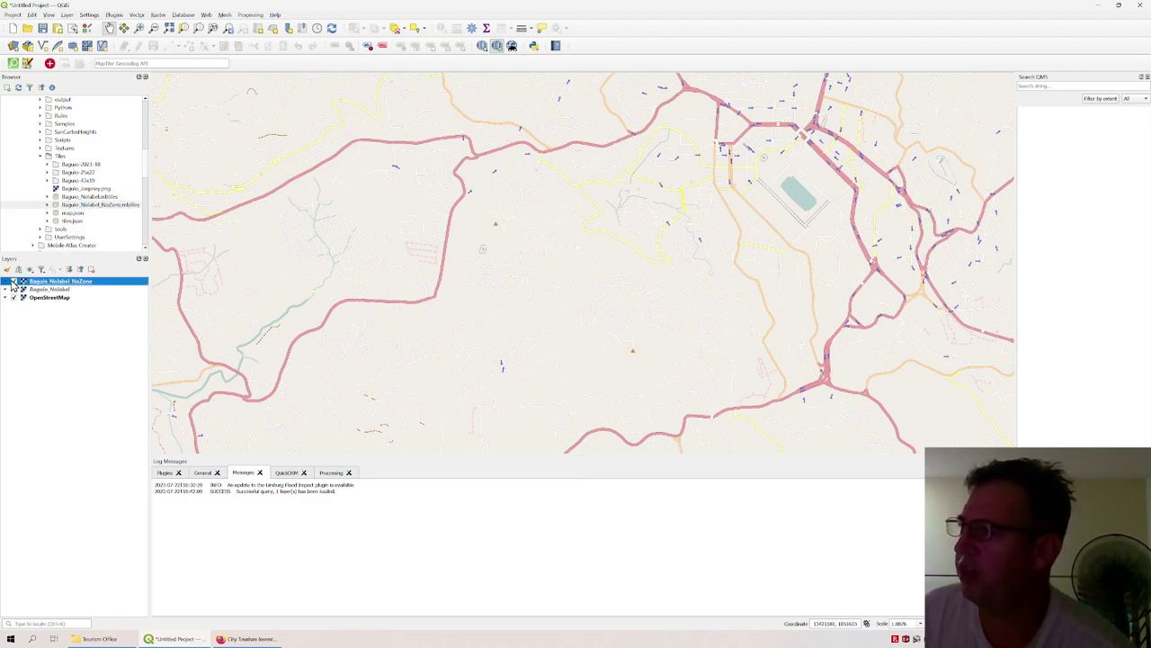
left_click(13, 281)
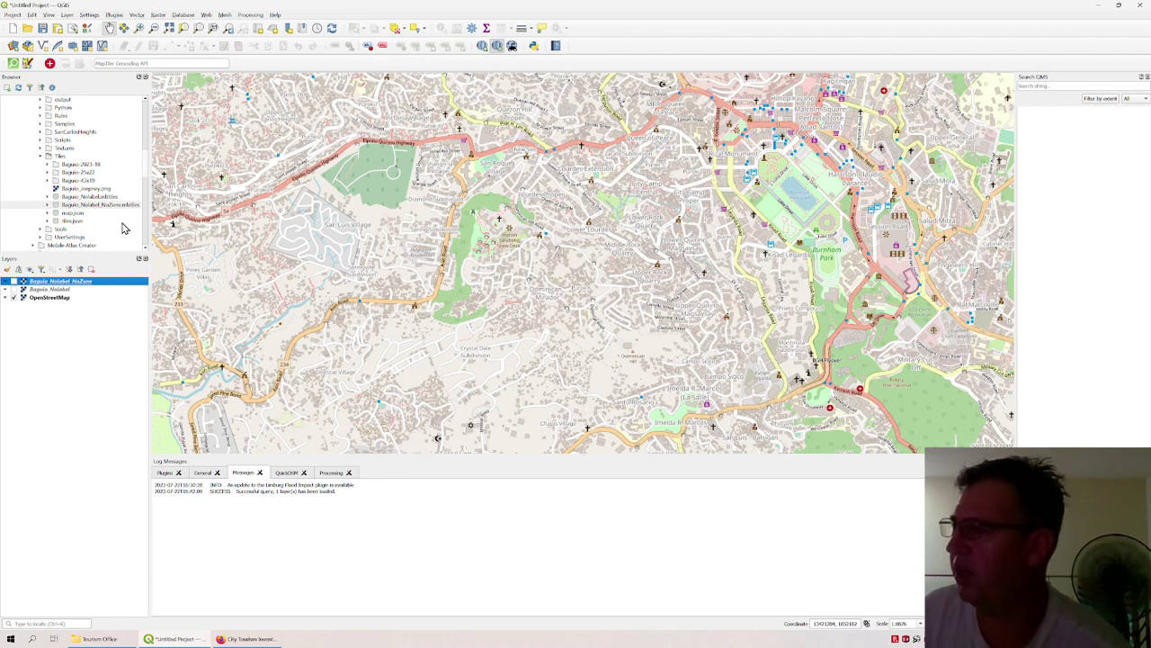
left_click(16, 297)
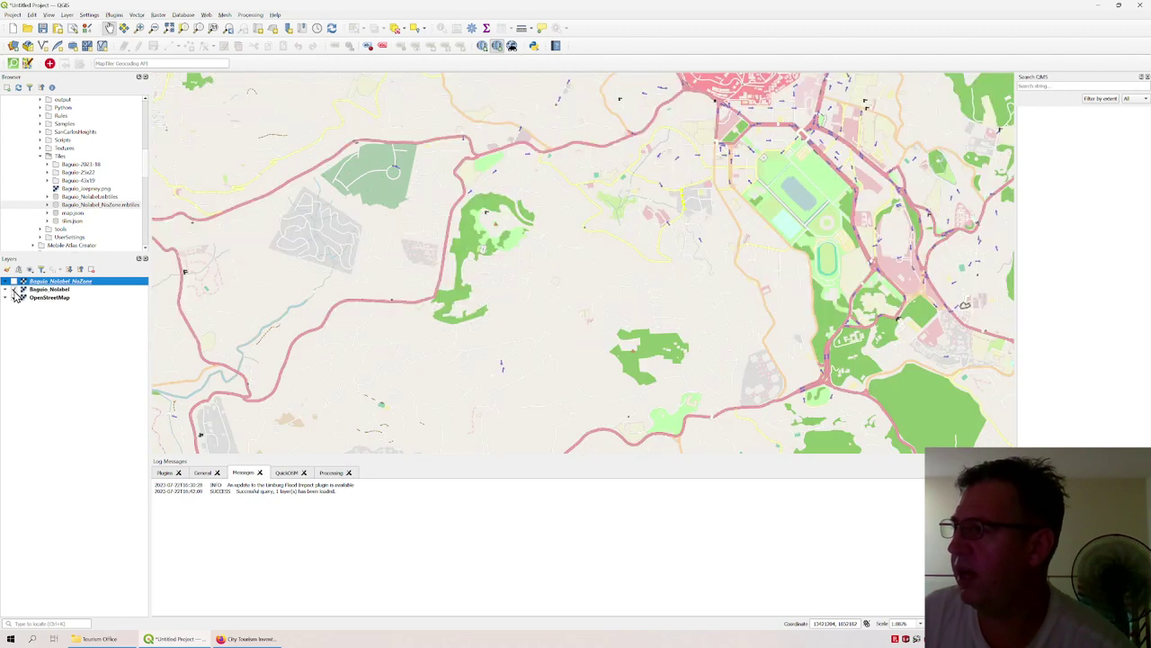
Step: Hide the Baguio_Nolabel layer, show Baguio_Nolabel_NoZone in its place, and glance at the City Tourism Inventory PDF
left_click(15, 297)
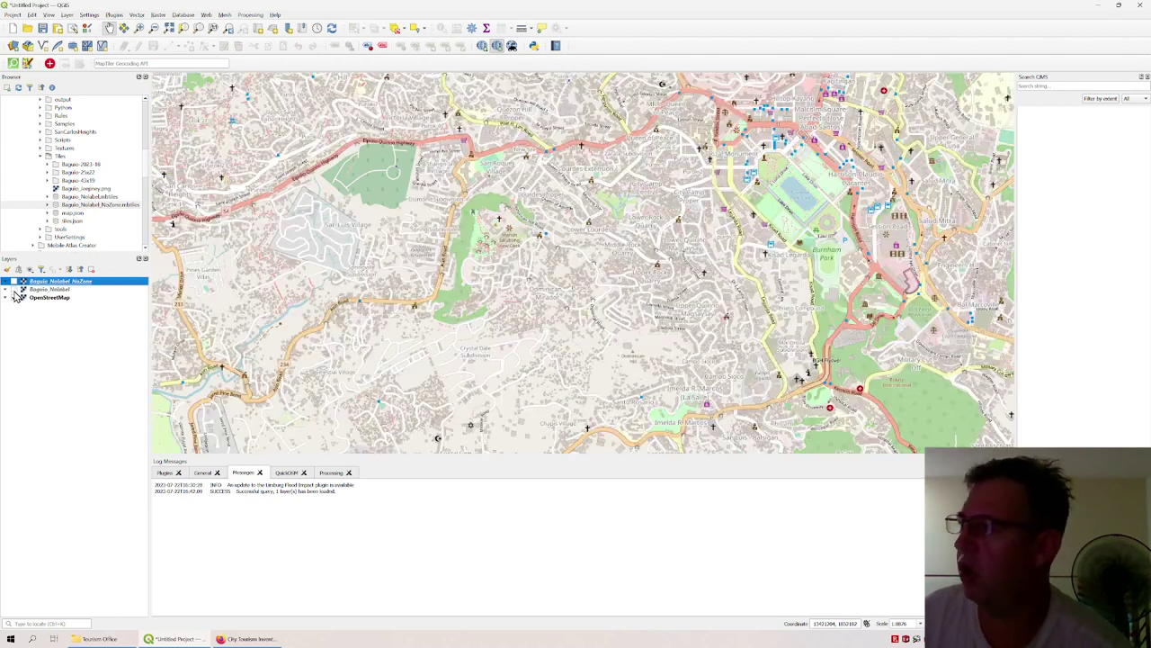
left_click(15, 288)
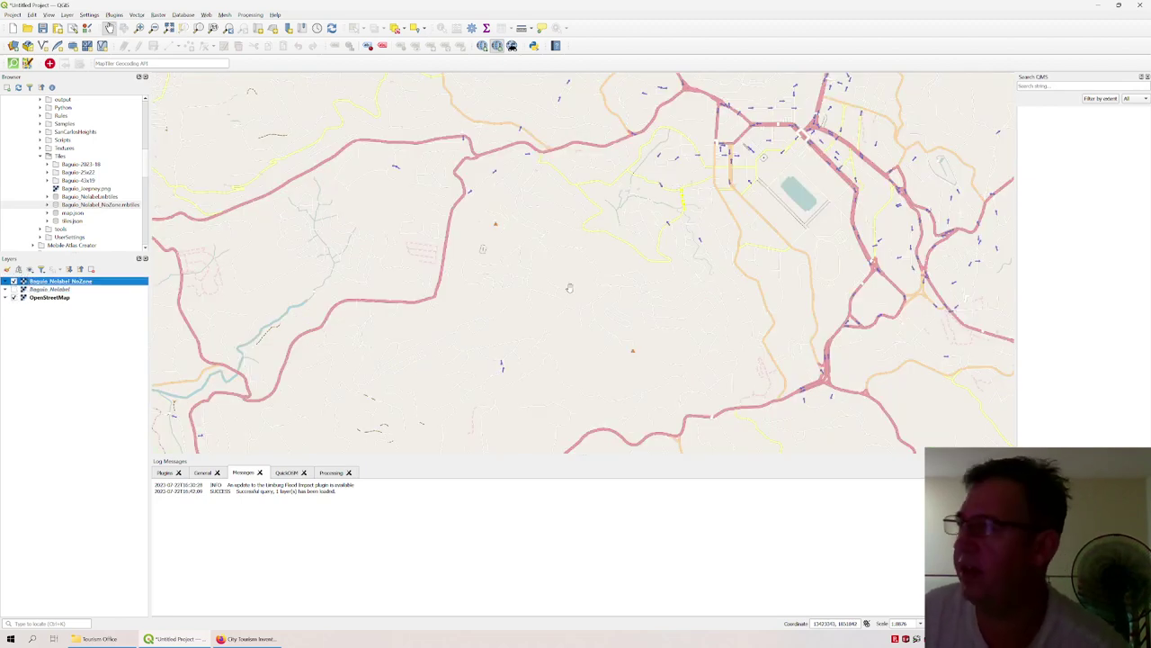
left_click(226, 637)
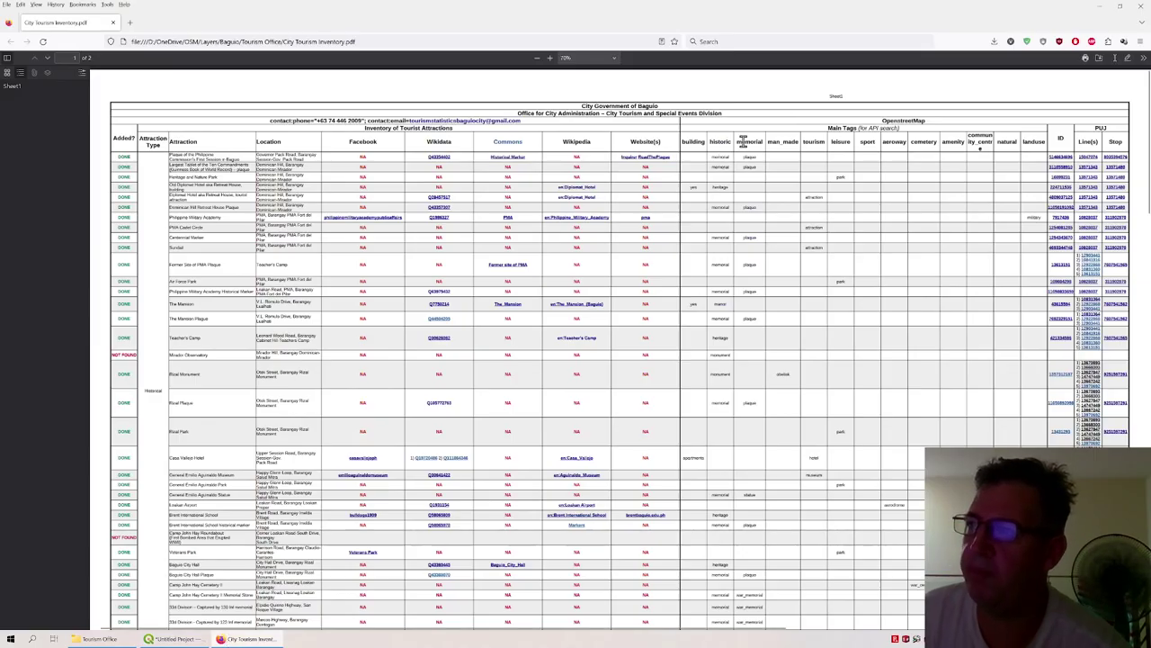
left_click(198, 638)
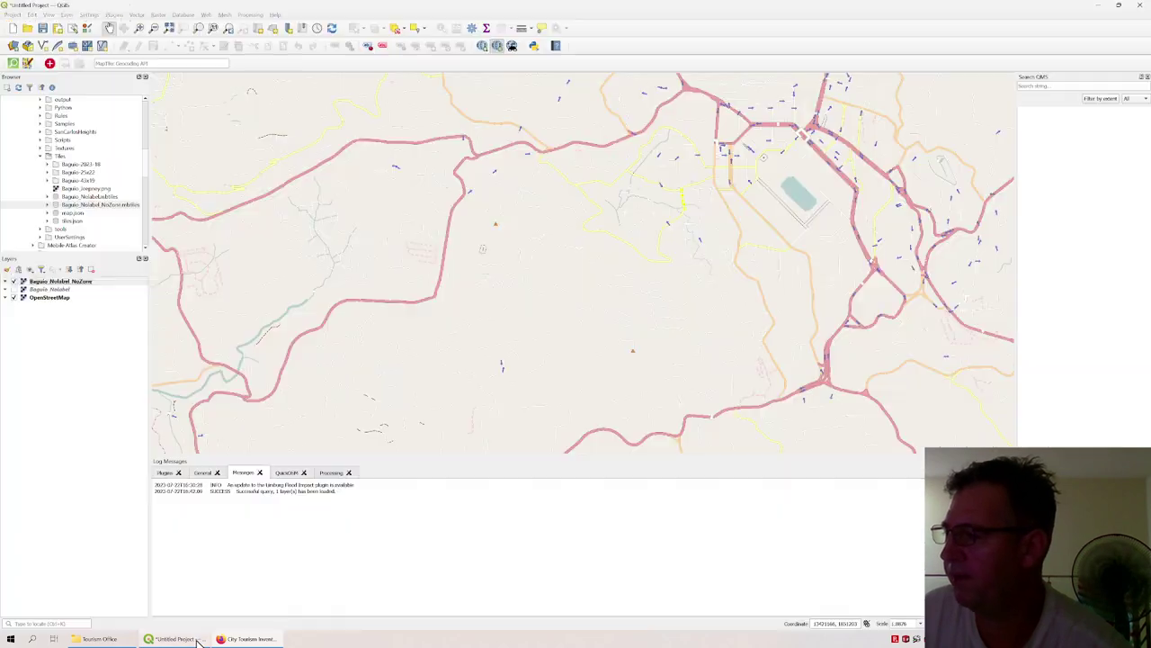
Step: Look up QuickOSM among all plugins in the plugin manager, check its details and close the manager
left_click(137, 15)
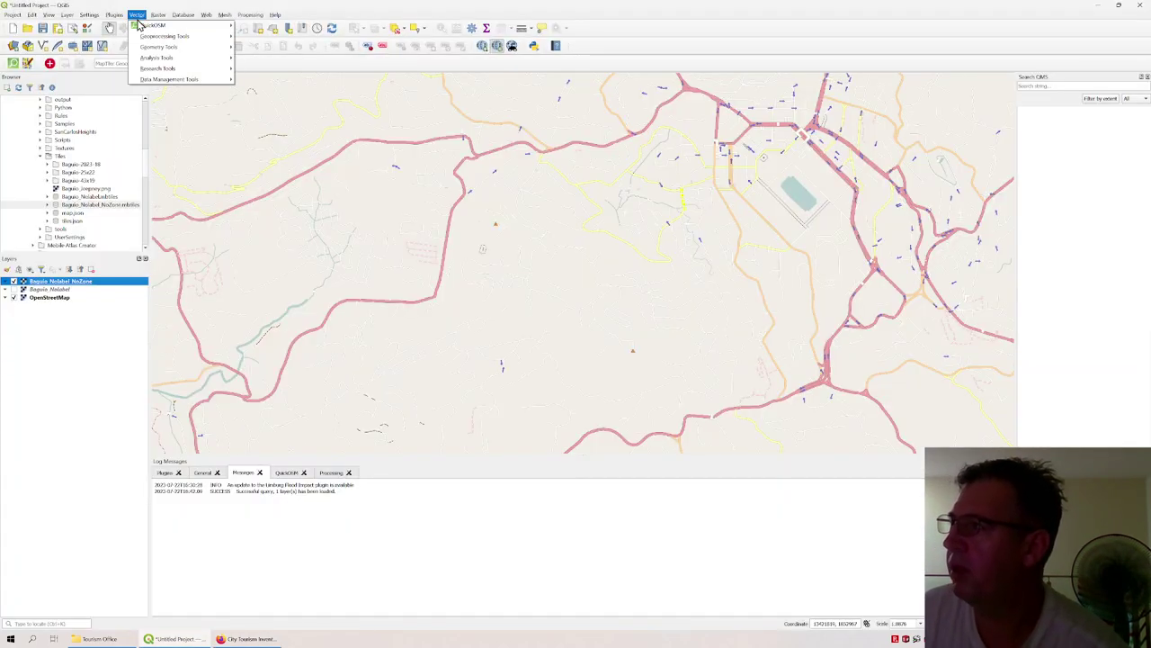
mouse_move(141, 26)
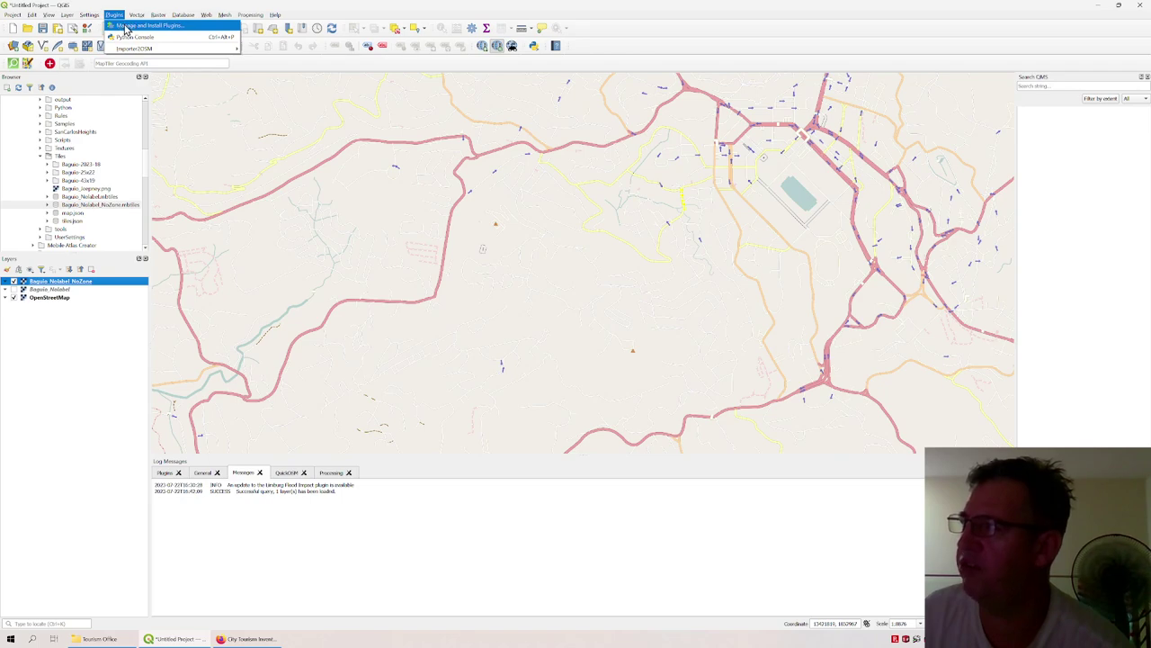
left_click(125, 30)
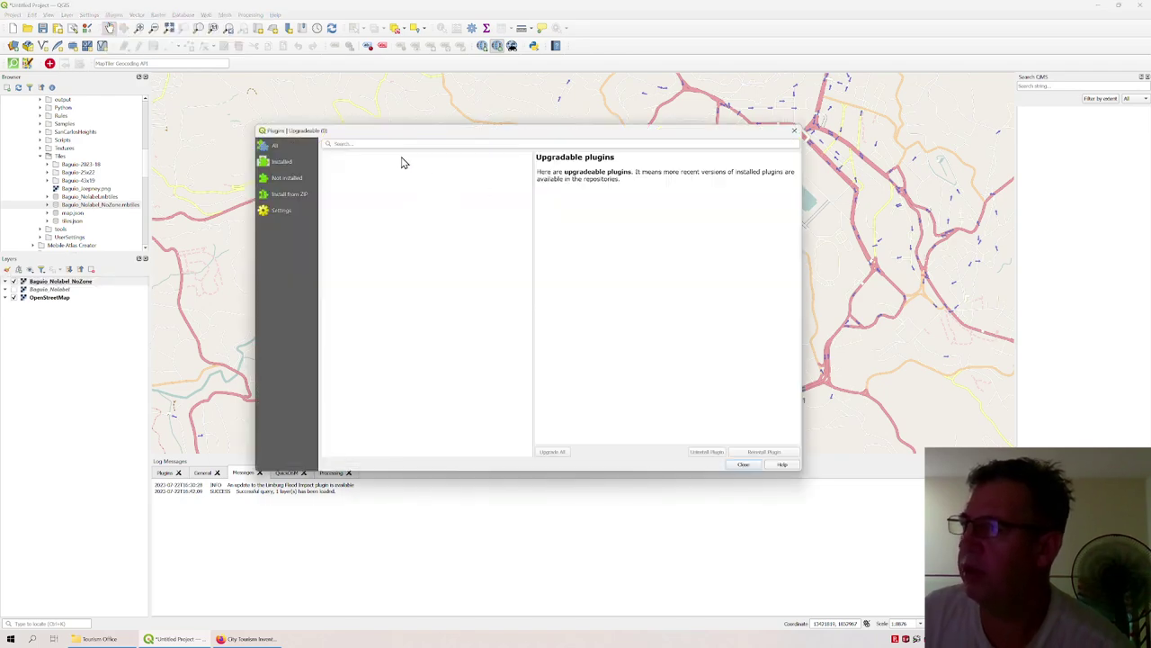
left_click(401, 144)
type("qu")
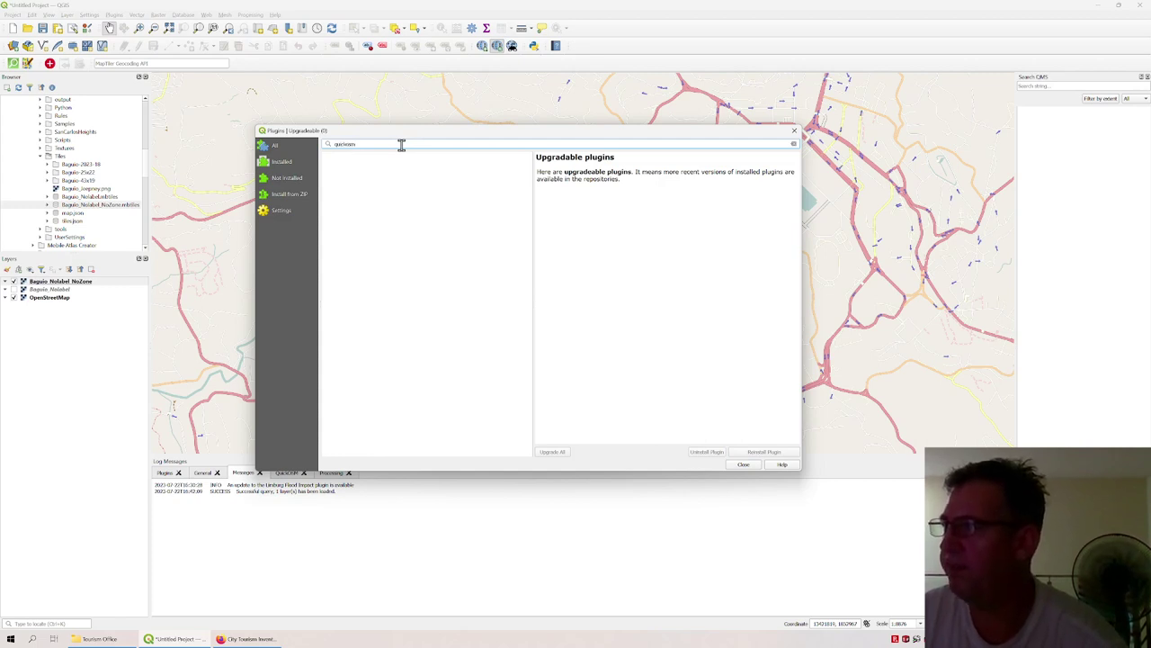
type("ickosm")
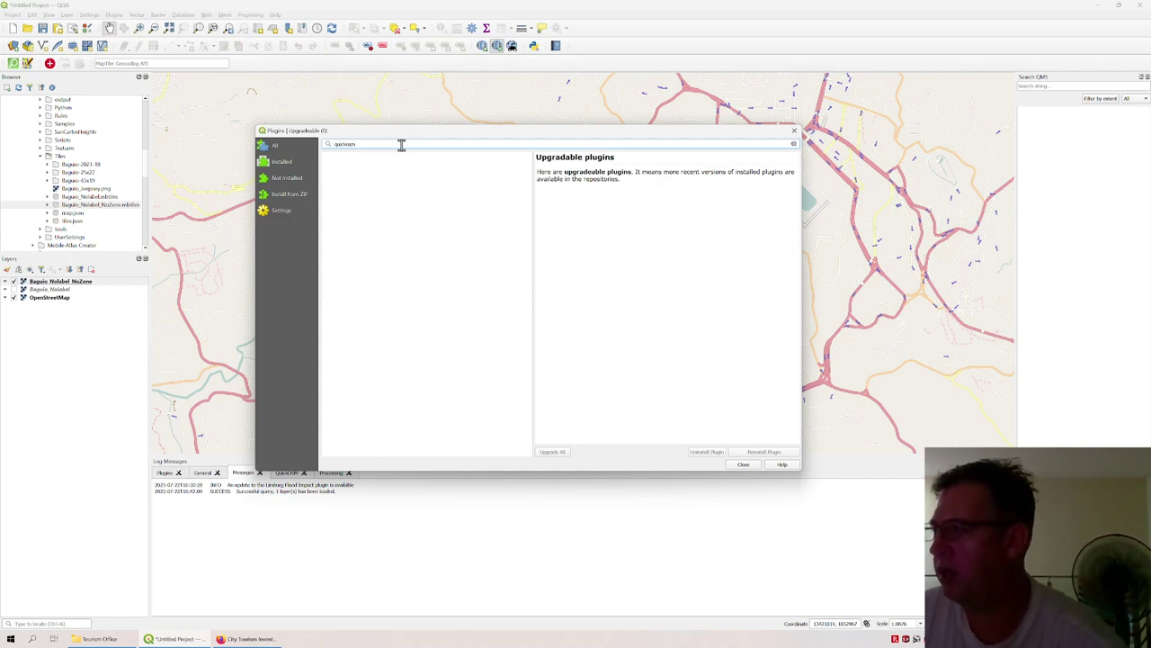
left_click(279, 149)
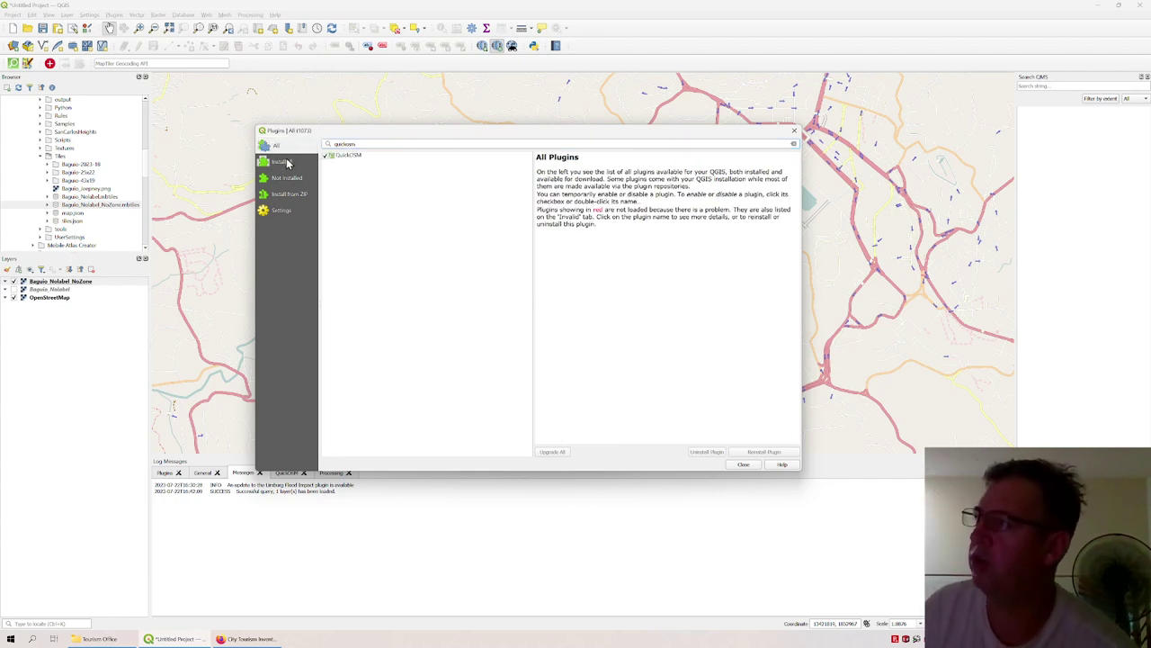
left_click(350, 158)
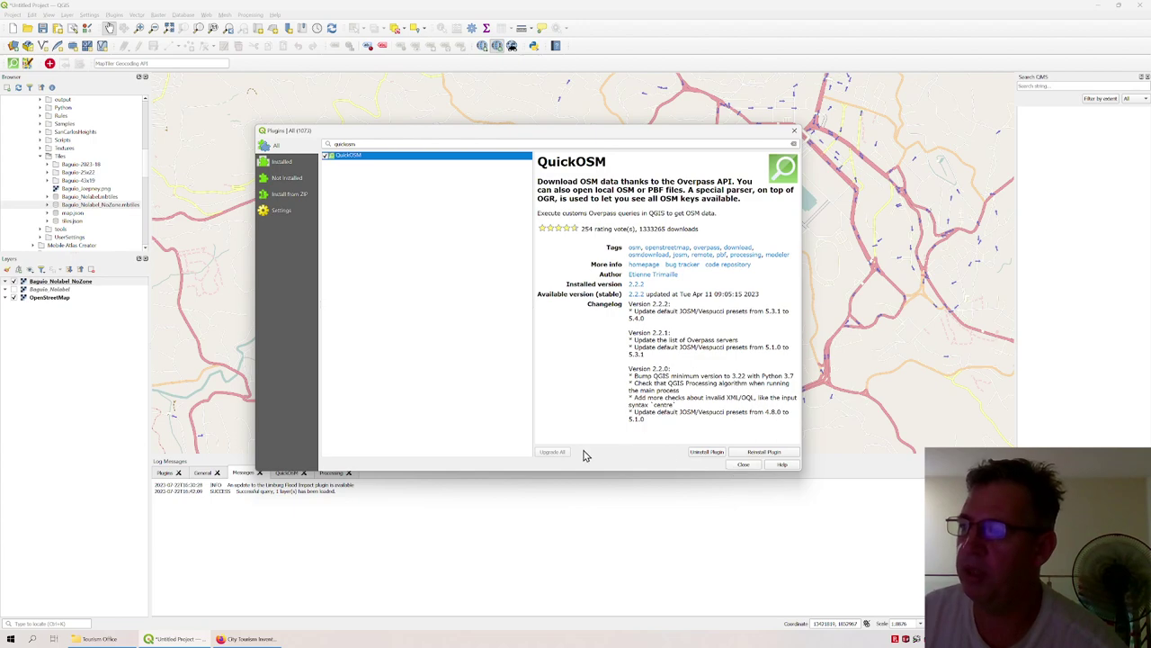
left_click(741, 465)
Step: Open QuickOSM, look over its personal map presets and bring up the blank Overpass query editor
left_click(137, 15)
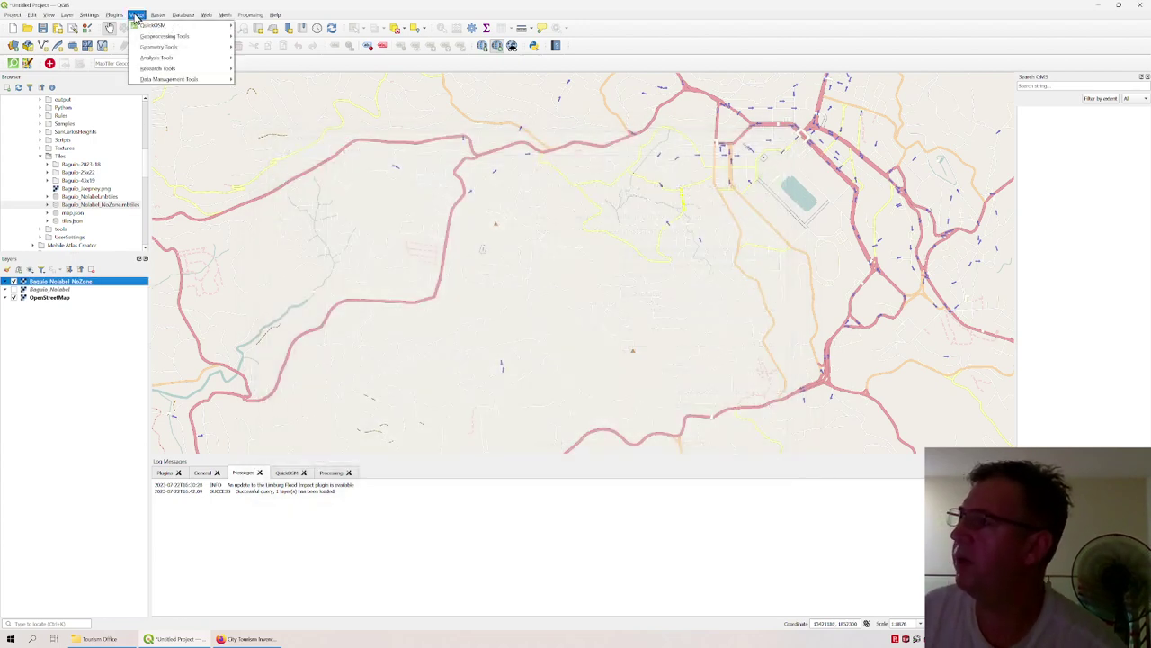
mouse_move(148, 26)
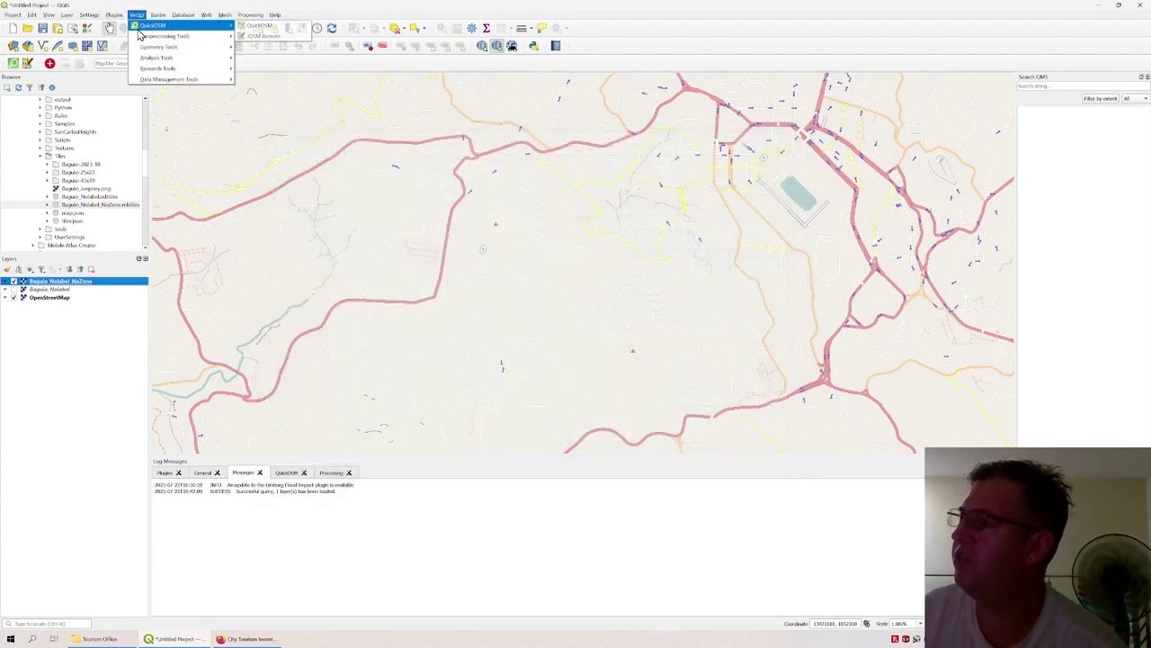
left_click(252, 25)
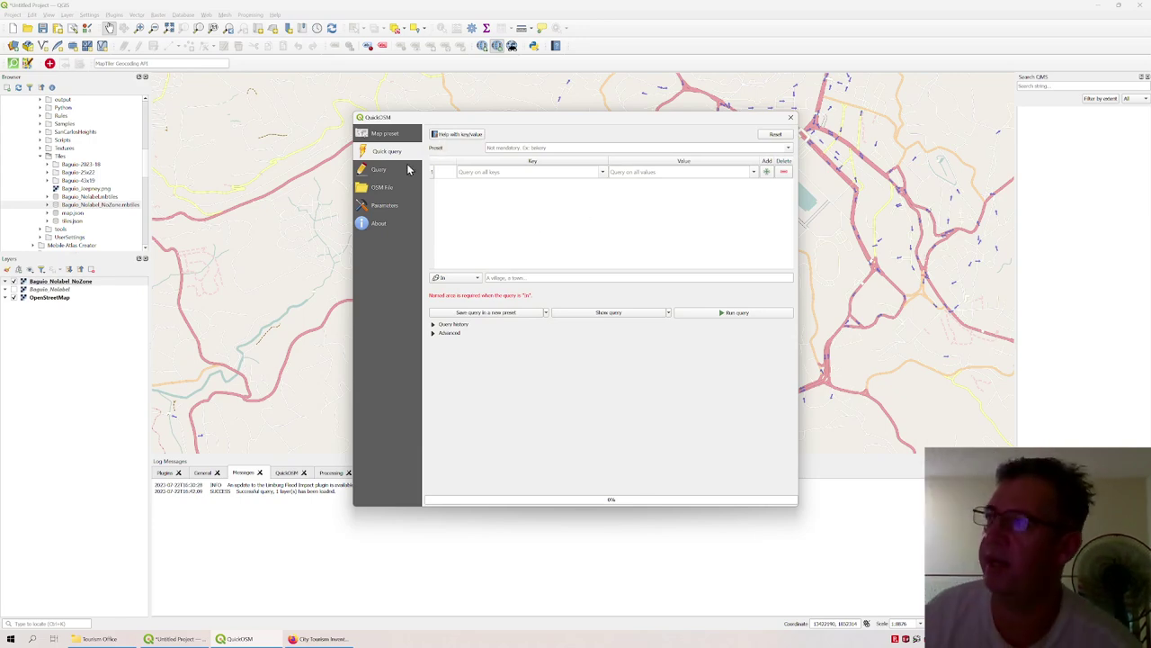
left_click(398, 135)
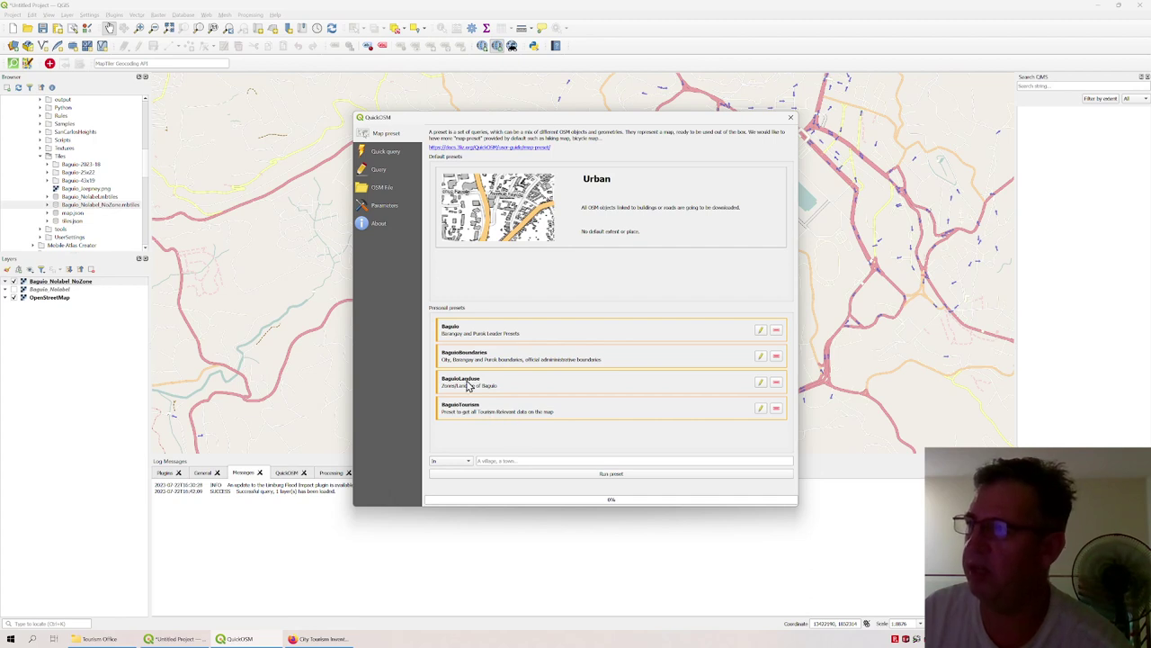
left_click(381, 170)
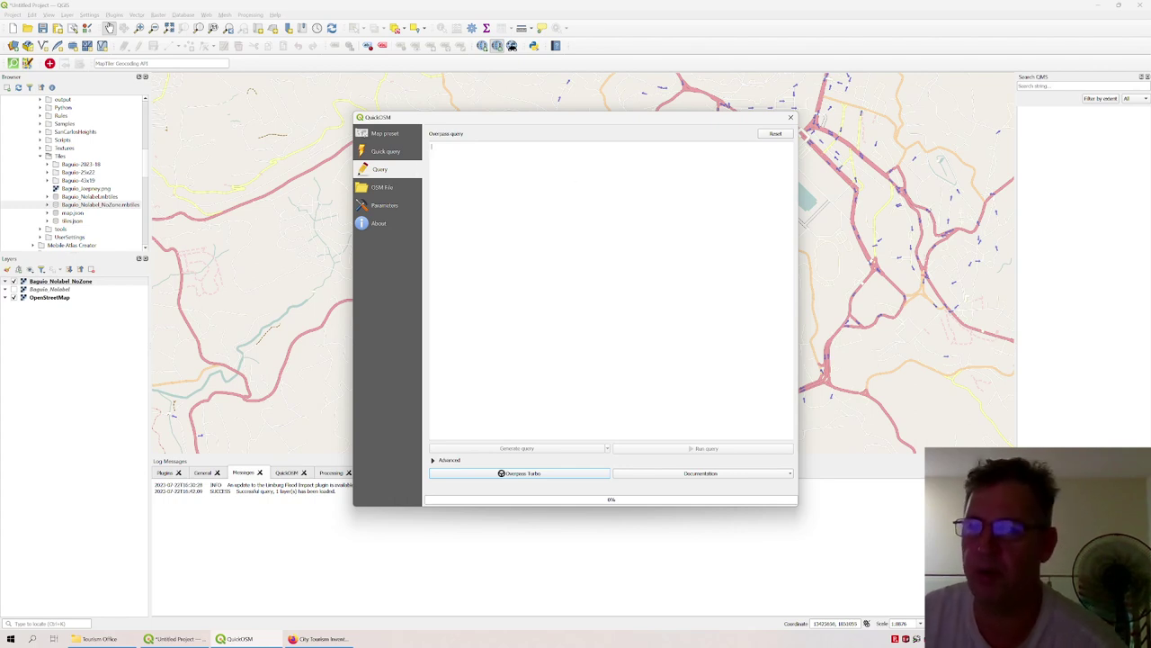
left_click(520, 473)
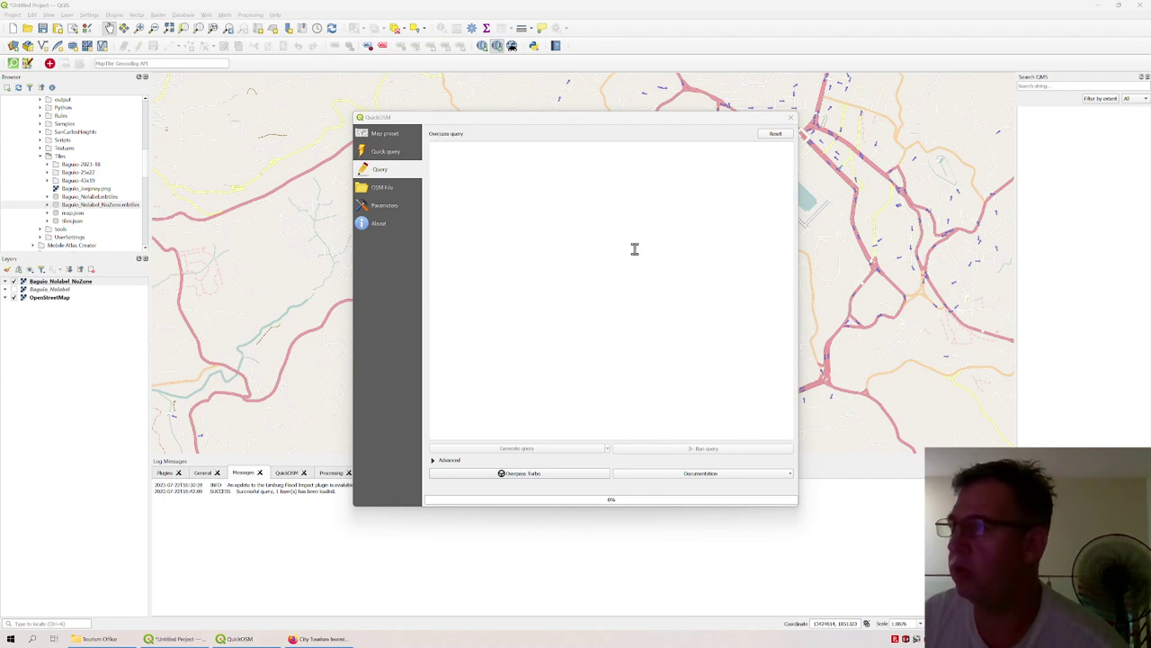
Step: Write the query frame: [out:xml] [timeout:25], geocodeArea Baguio, Cordillera Administrative Region as .area_0, an empty union block, (._;>;) and out geom
left_click(609, 224)
type("[out:xml] [timeout:25];\\n{{geocodeArea:Baguio, Cordillera Administrative Region}}->.area_0;")
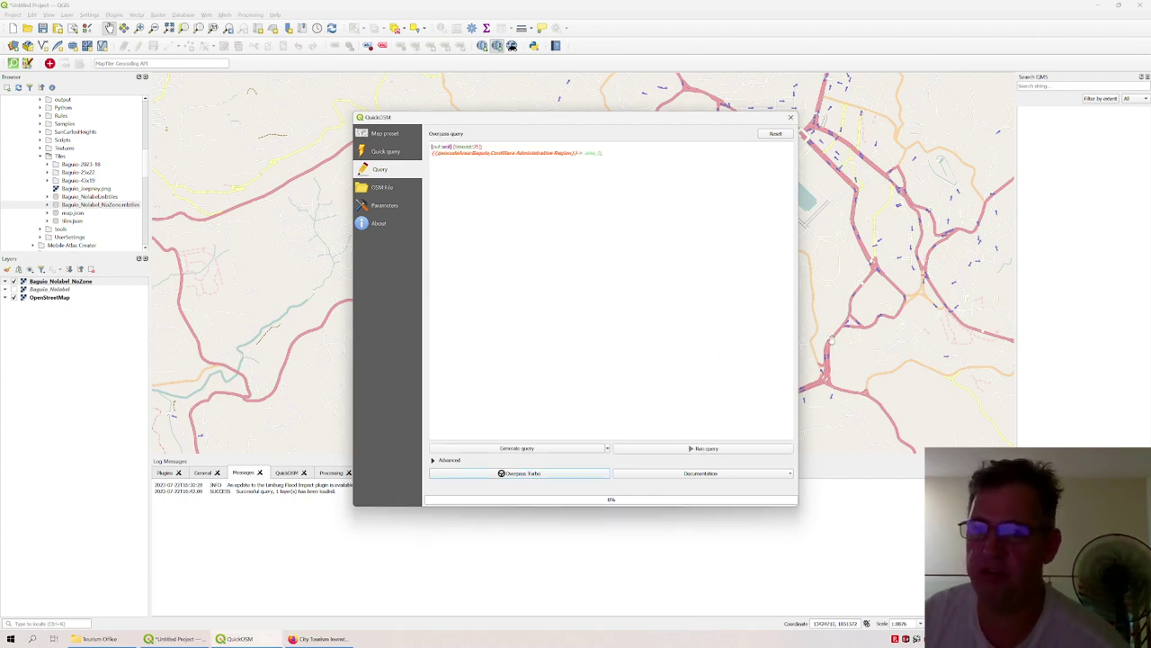
left_click(520, 473)
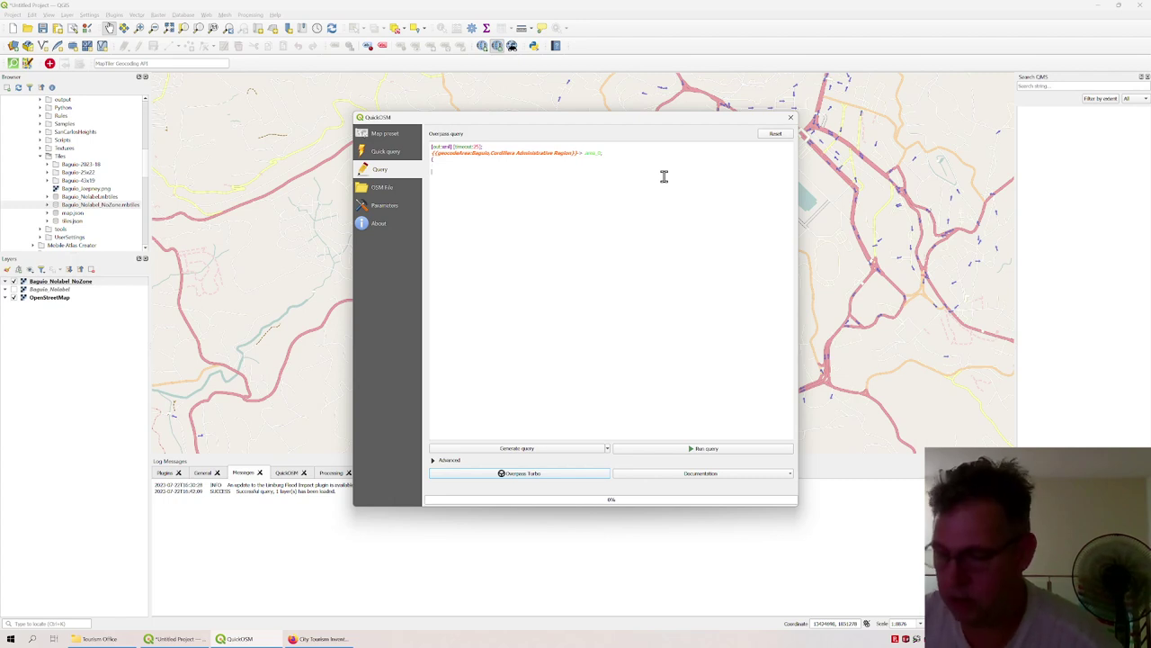
type("); (._;>;); out body;")
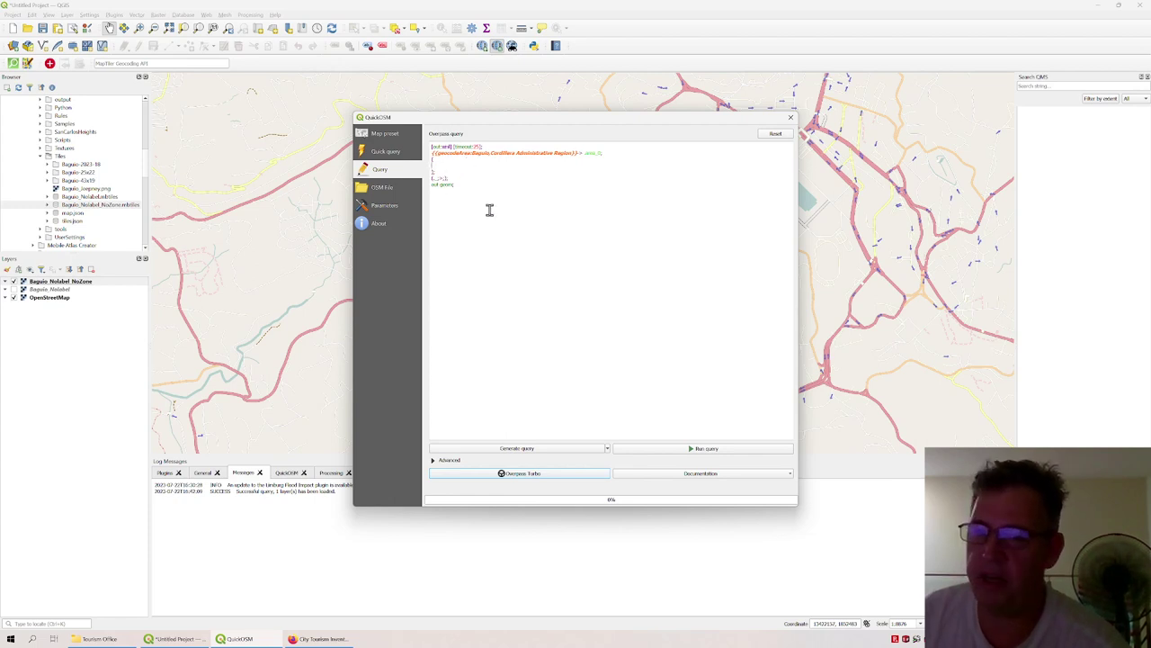
Step: Add a node statement for historic=memorial and memorial=plaque within area_0 to the union block, checking the tags in the City Tourism Inventory PDF
key("Tab")
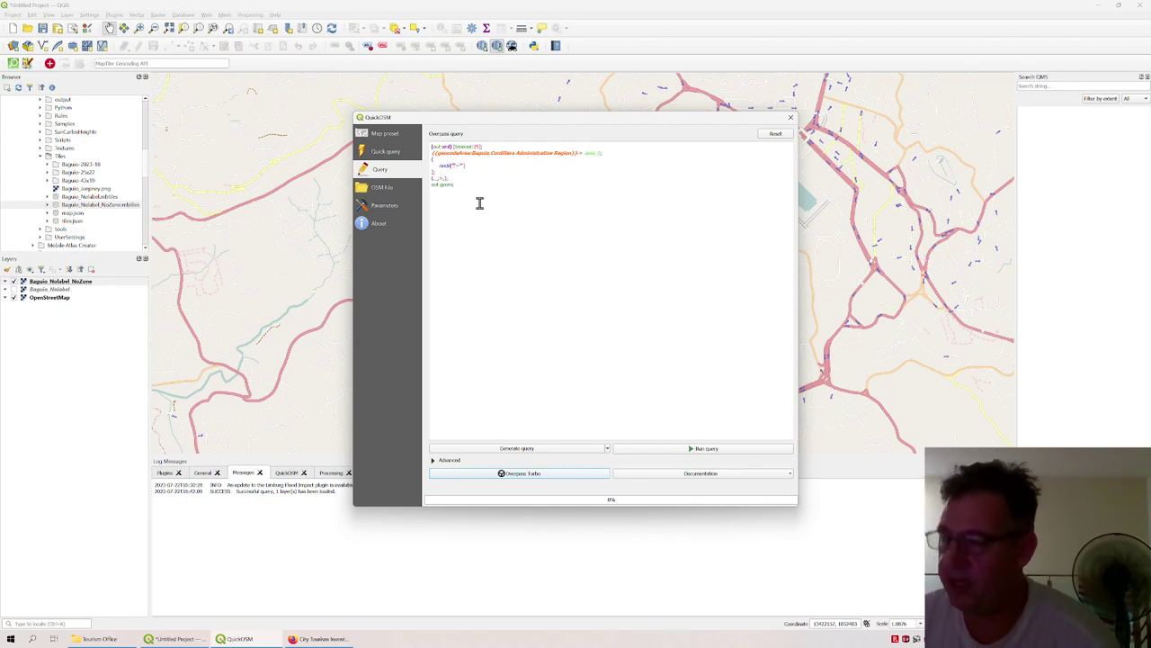
type("urism")
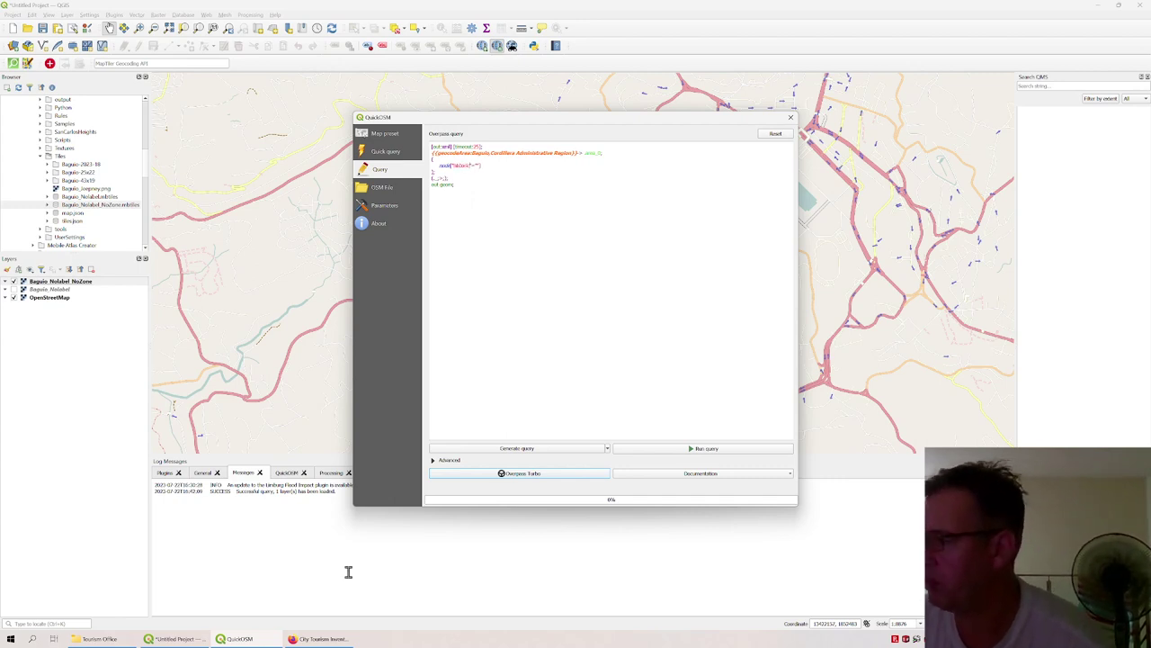
left_click(315, 639)
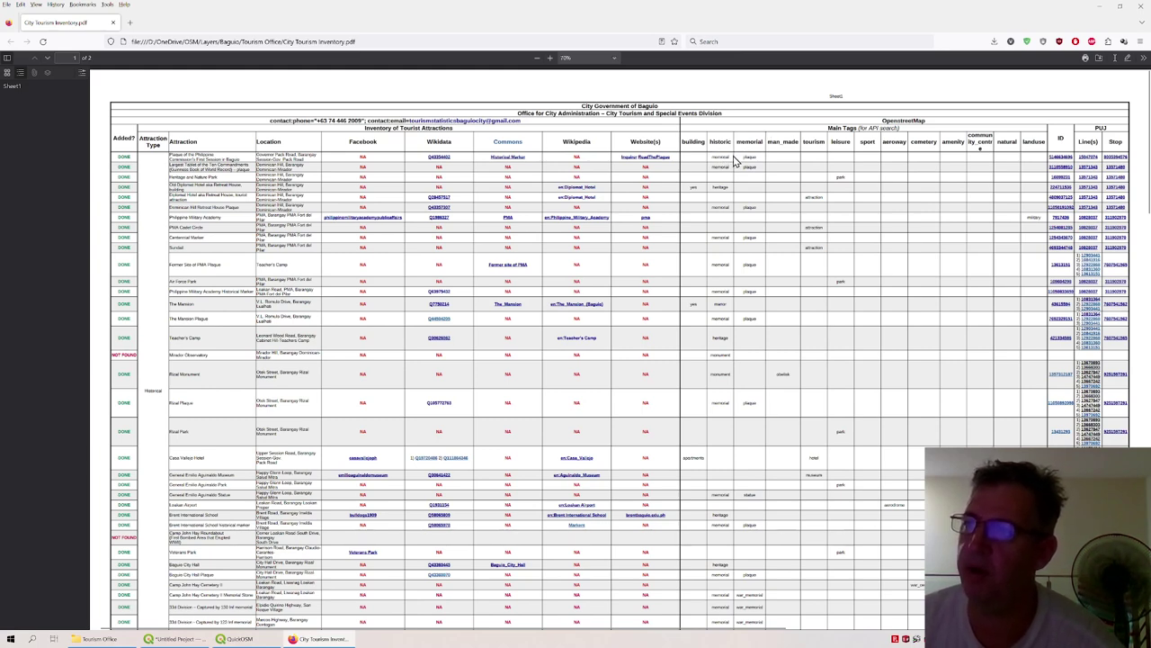
left_click(237, 639)
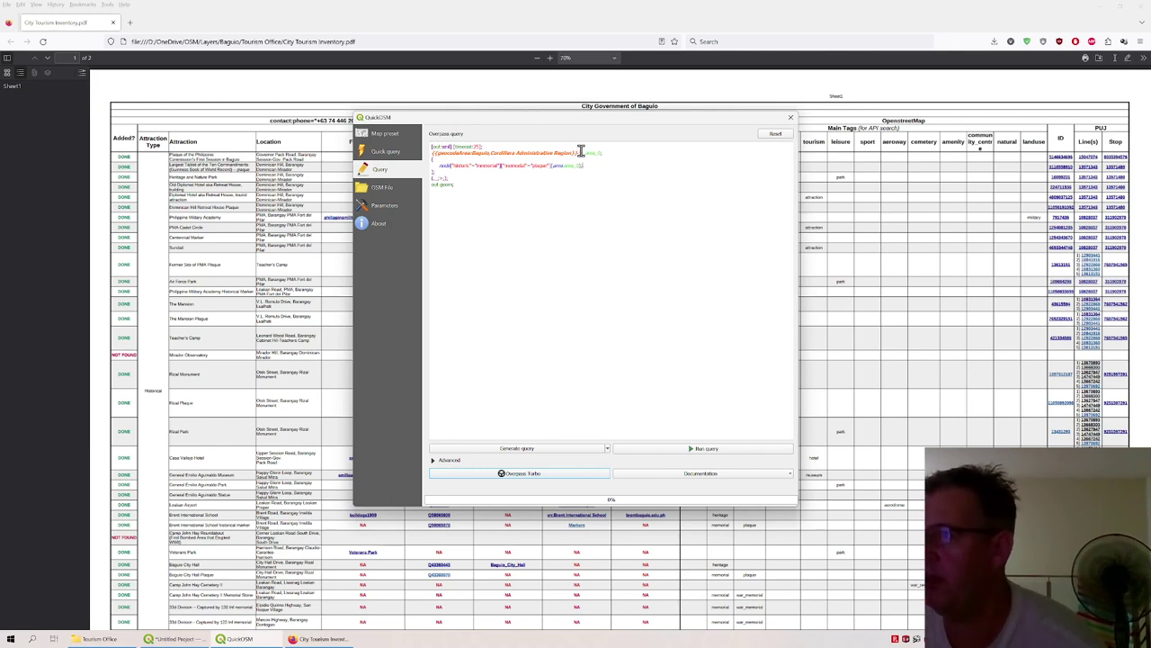
Step: Review the Overpass query by highlighting the Baguio area definition, the area_0 name, its reference in the node statement and the output line
left_click_drag(582, 150, 434, 152)
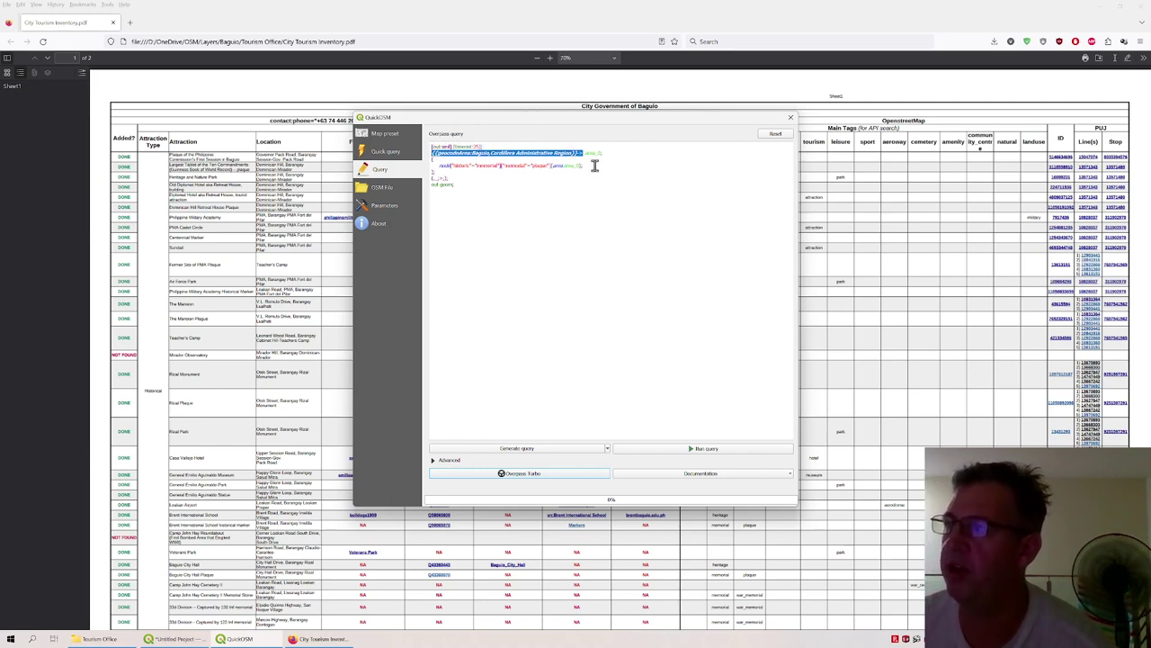
left_click(594, 154)
left_click_drag(600, 154, 587, 152)
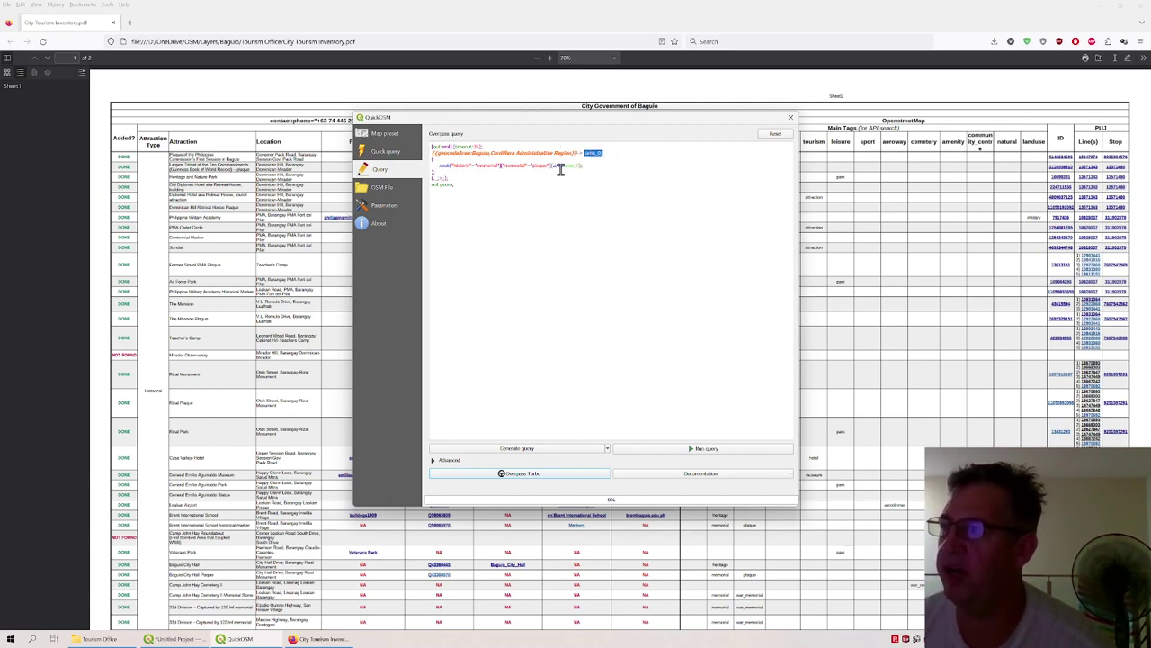
double_click(555, 166)
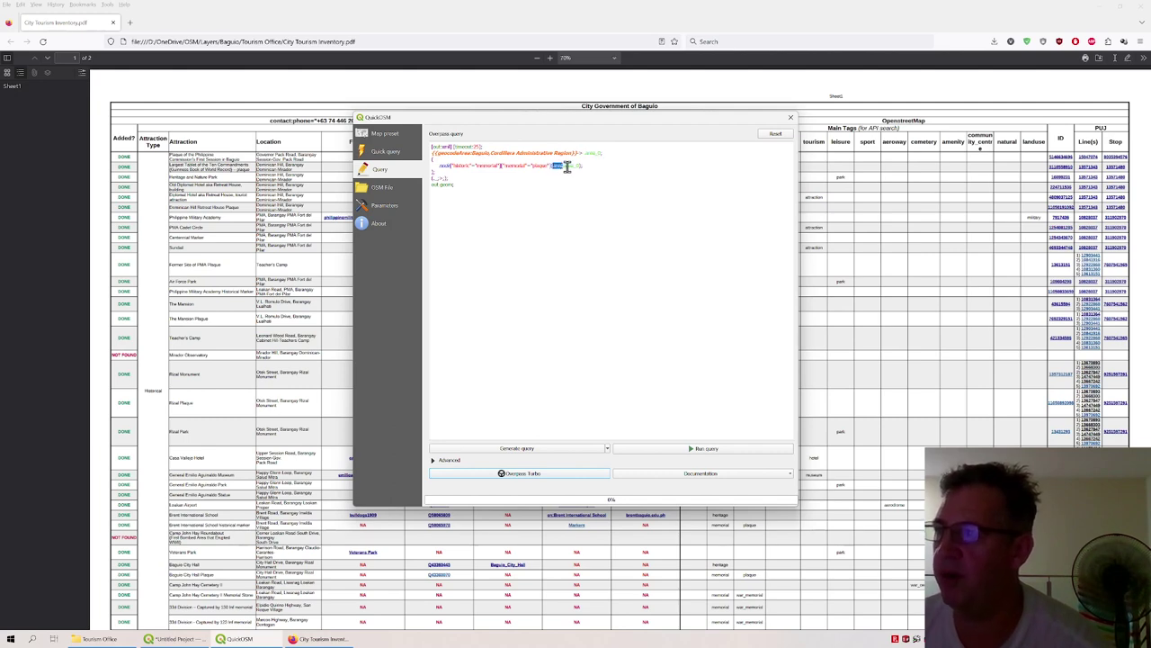
left_click(566, 165)
double_click(570, 165)
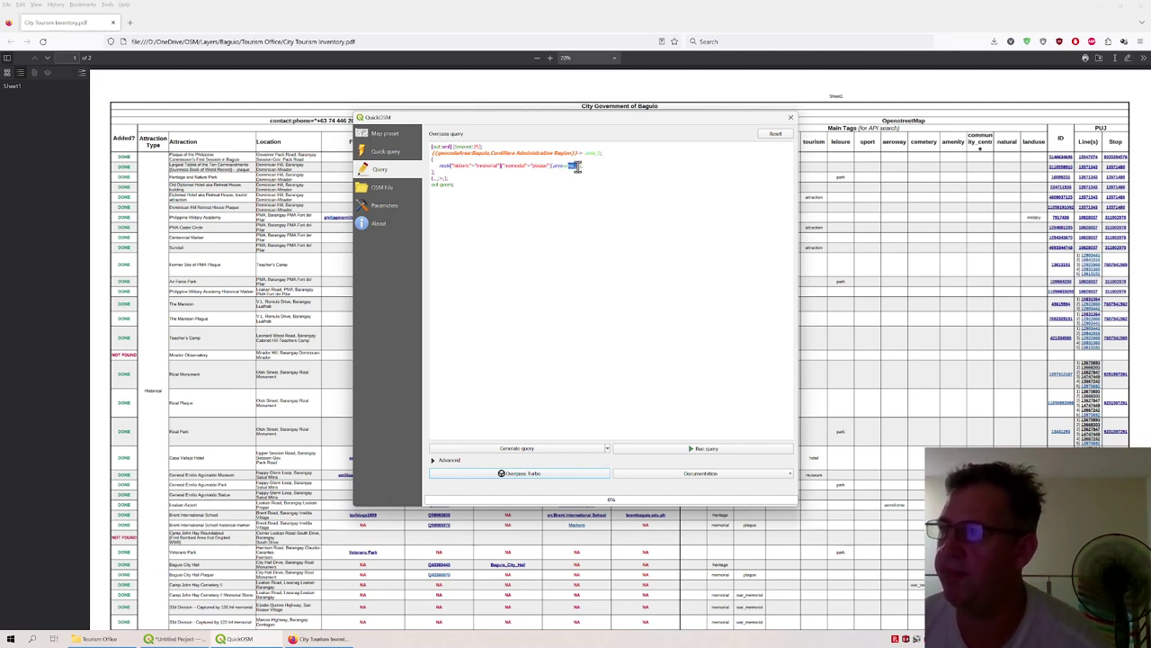
left_click(597, 165)
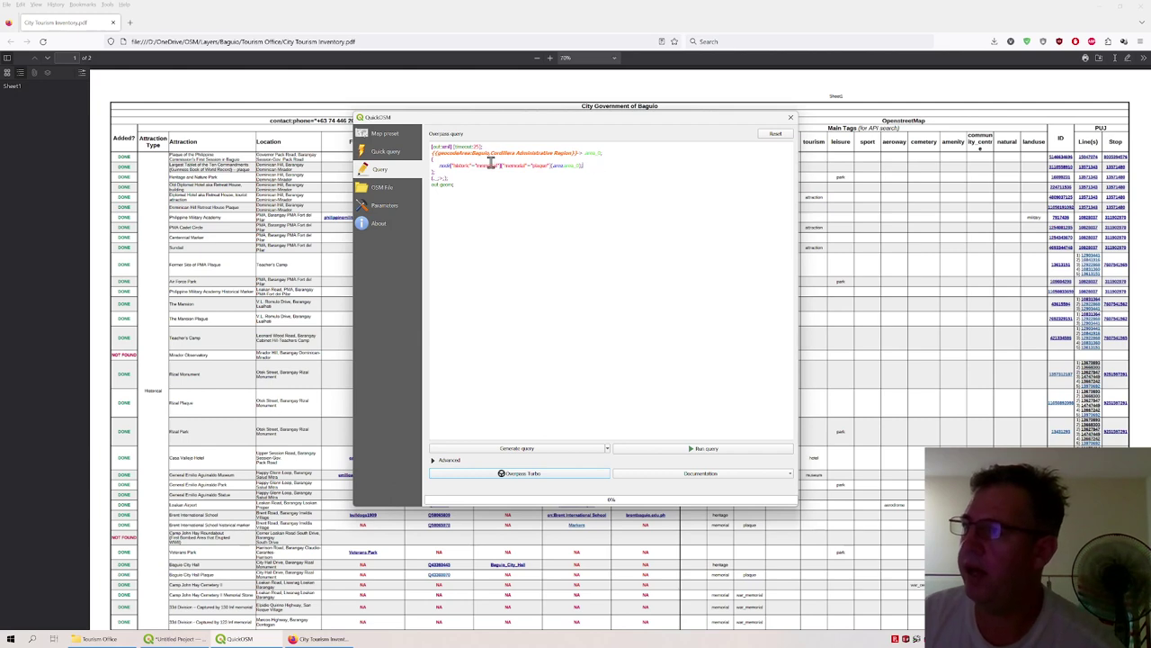
mouse_move(432, 184)
left_mouse_down()
mouse_move(457, 184)
mouse_move(433, 184)
left_mouse_up()
left_click(470, 185)
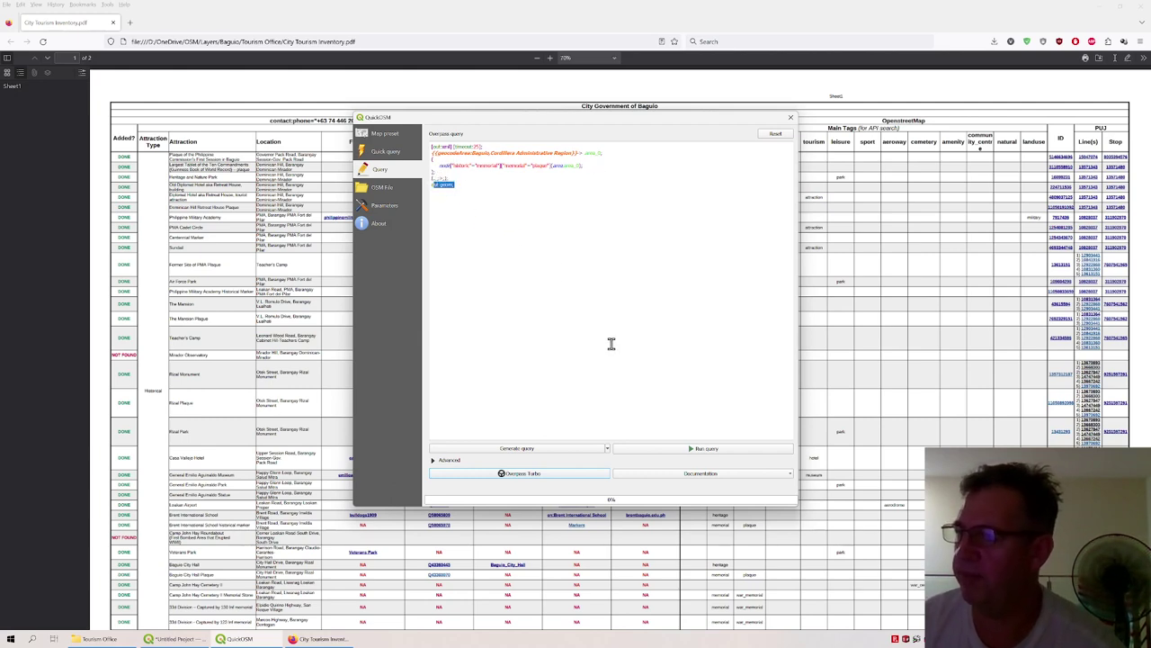
Step: Run the memorial plaque query, close QuickOSM and view the loaded points on the QGIS map, then return to the tourism inventory PDF
left_click(657, 449)
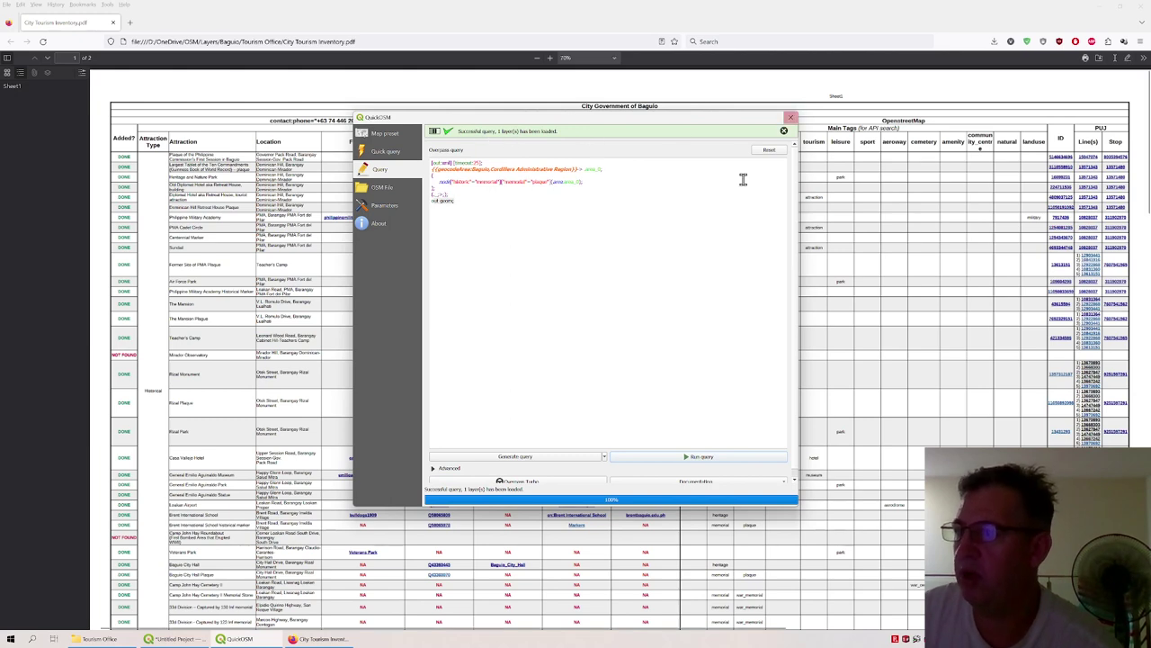
left_click(791, 118)
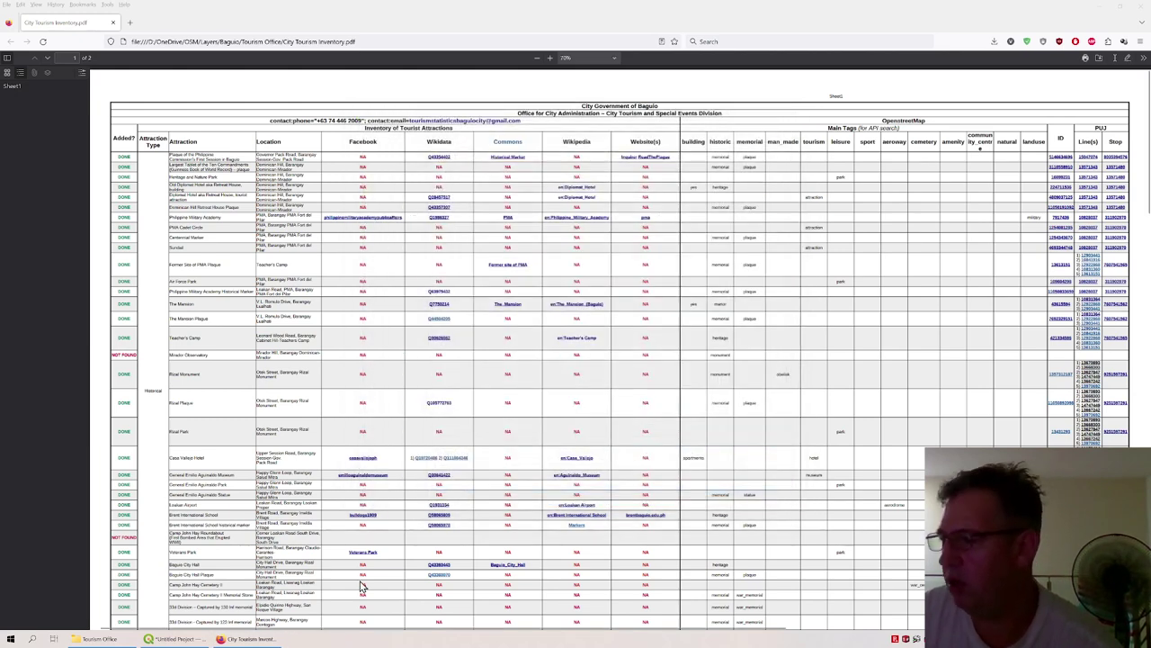
left_click(192, 637)
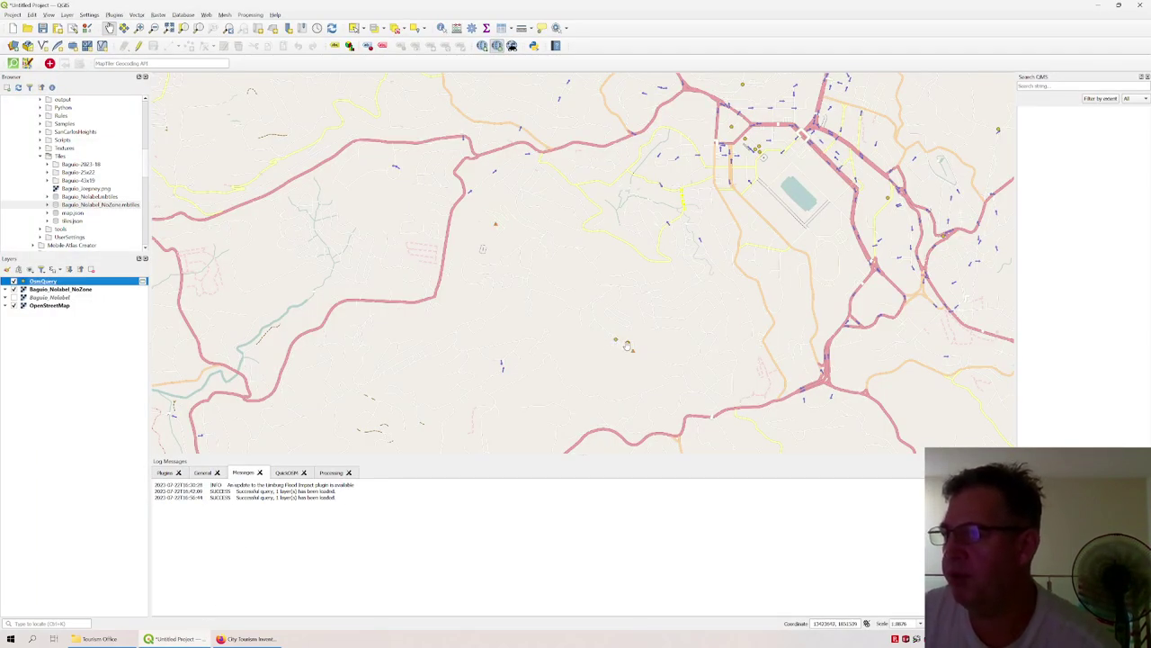
left_click_drag(761, 142, 731, 160)
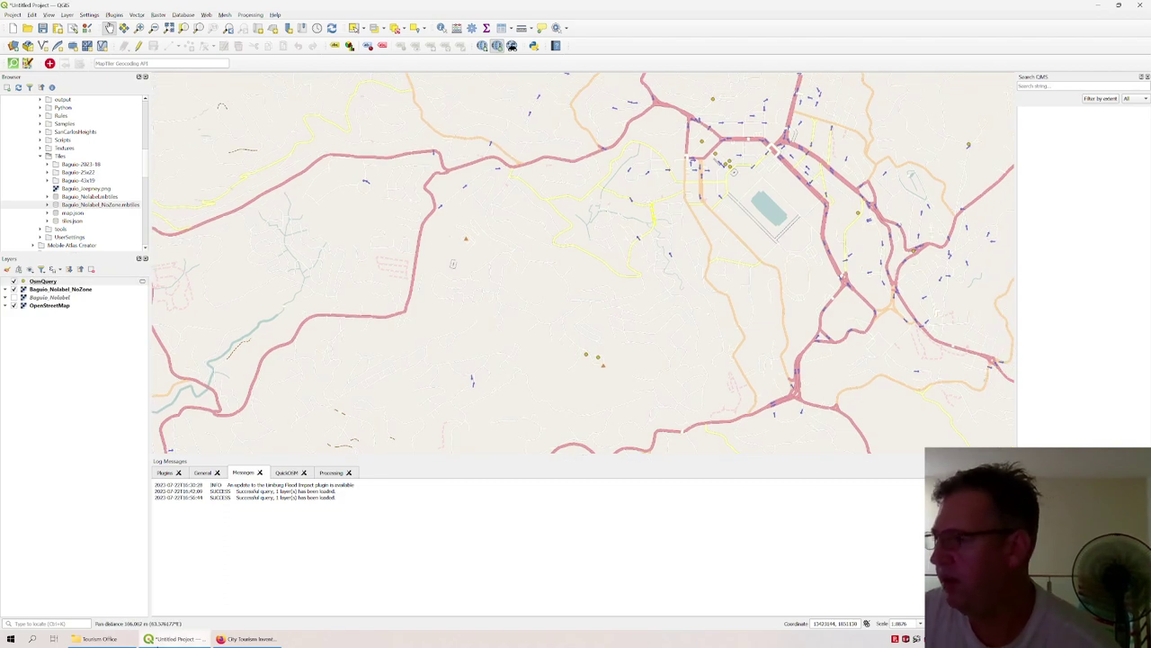
left_click(247, 639)
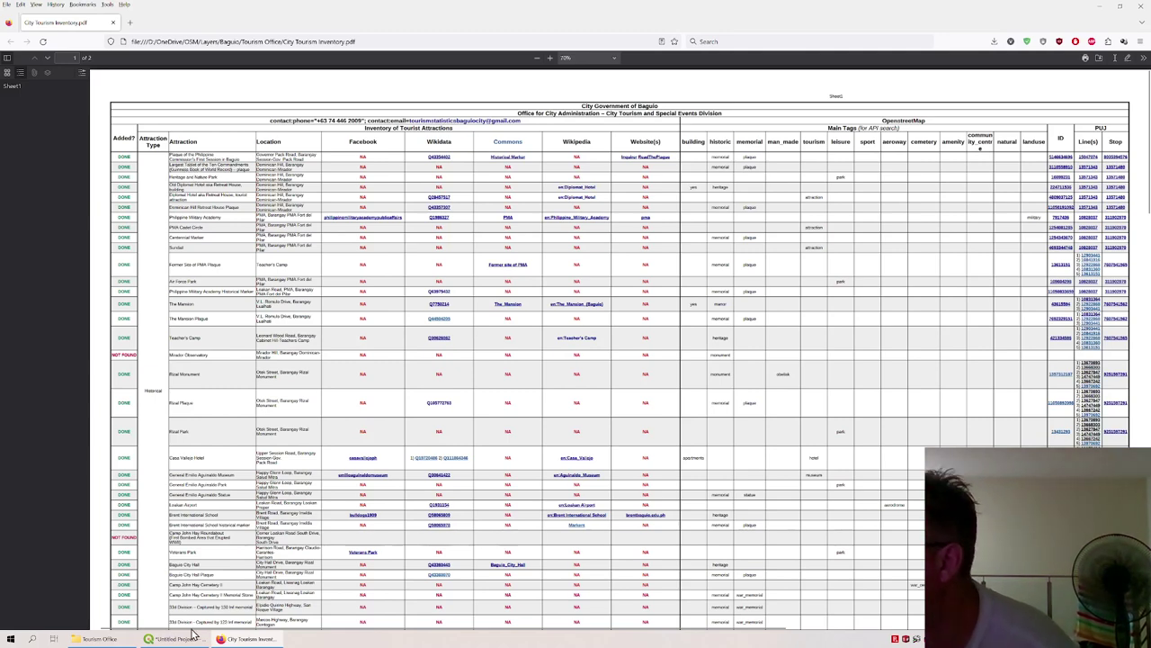
Step: Switch to QGIS and style the OsmQuery point layer with the dot red marker symbol, applying it to the map
mouse_move(176, 639)
left_click(180, 596)
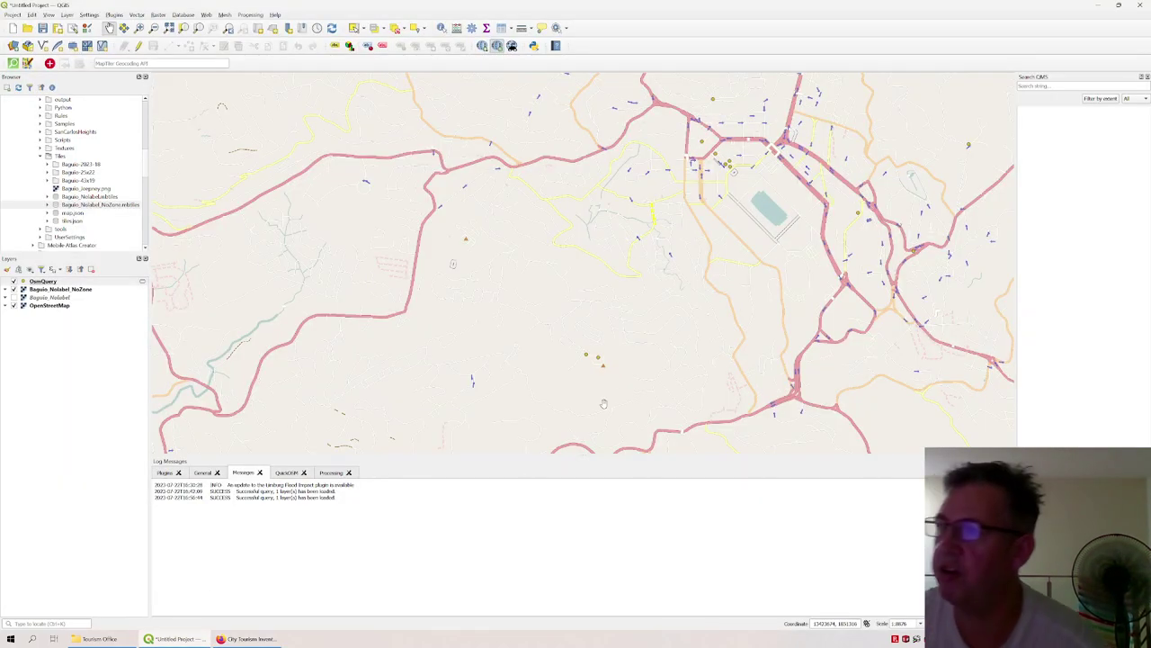
left_click_drag(866, 214, 773, 250)
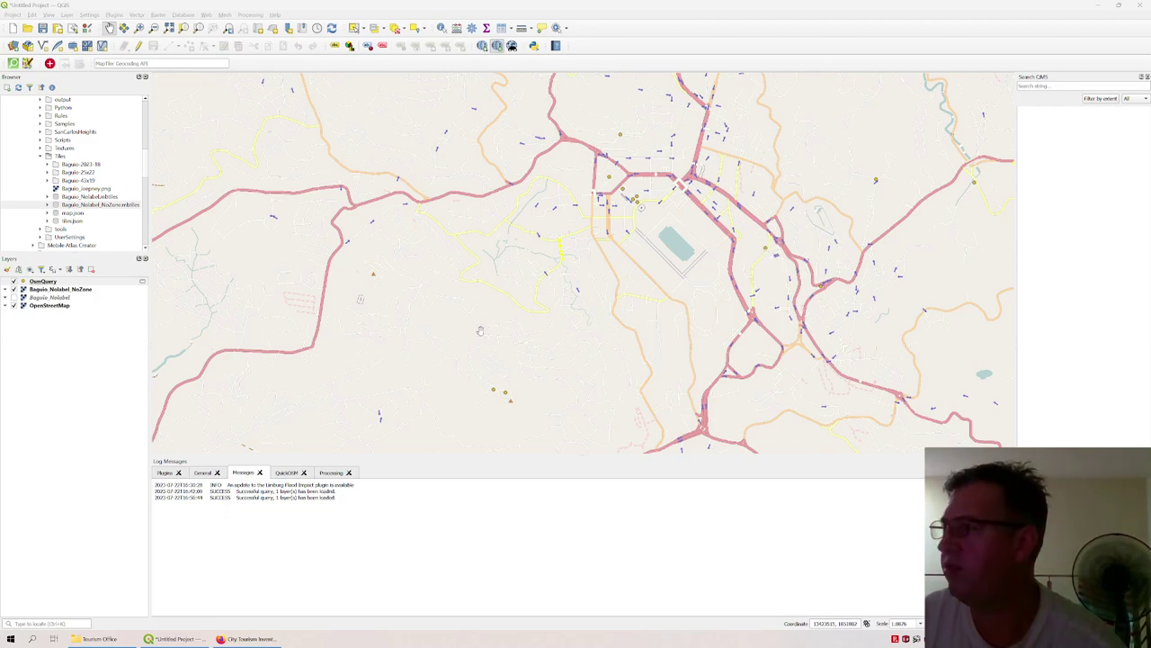
right_click(40, 286)
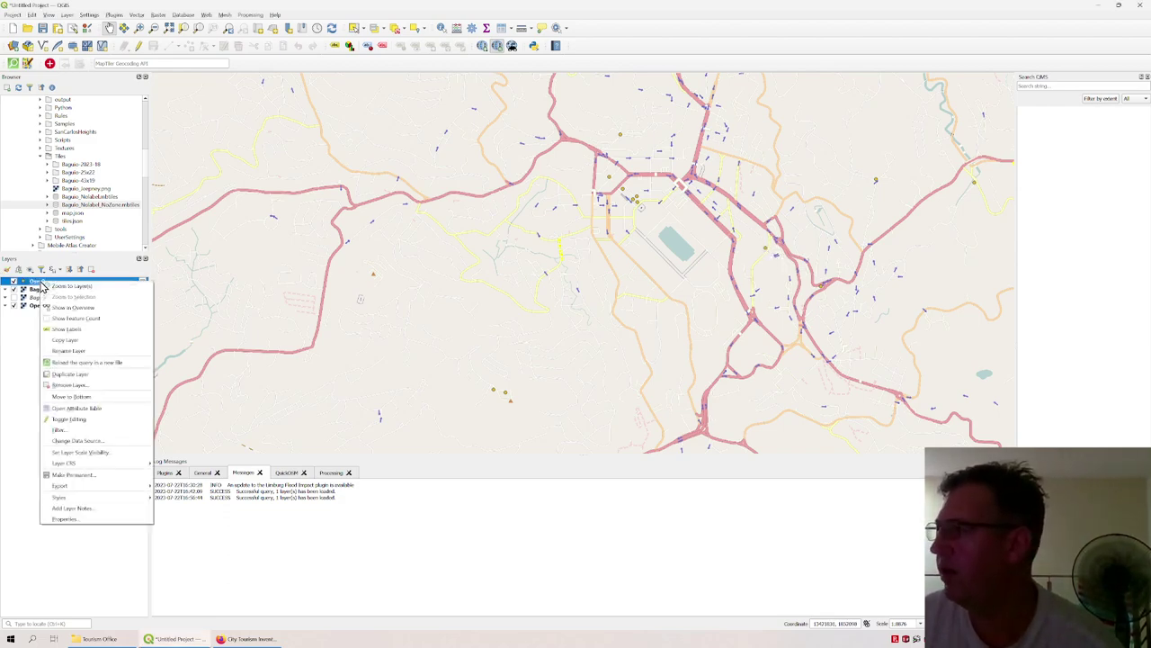
left_click(74, 520)
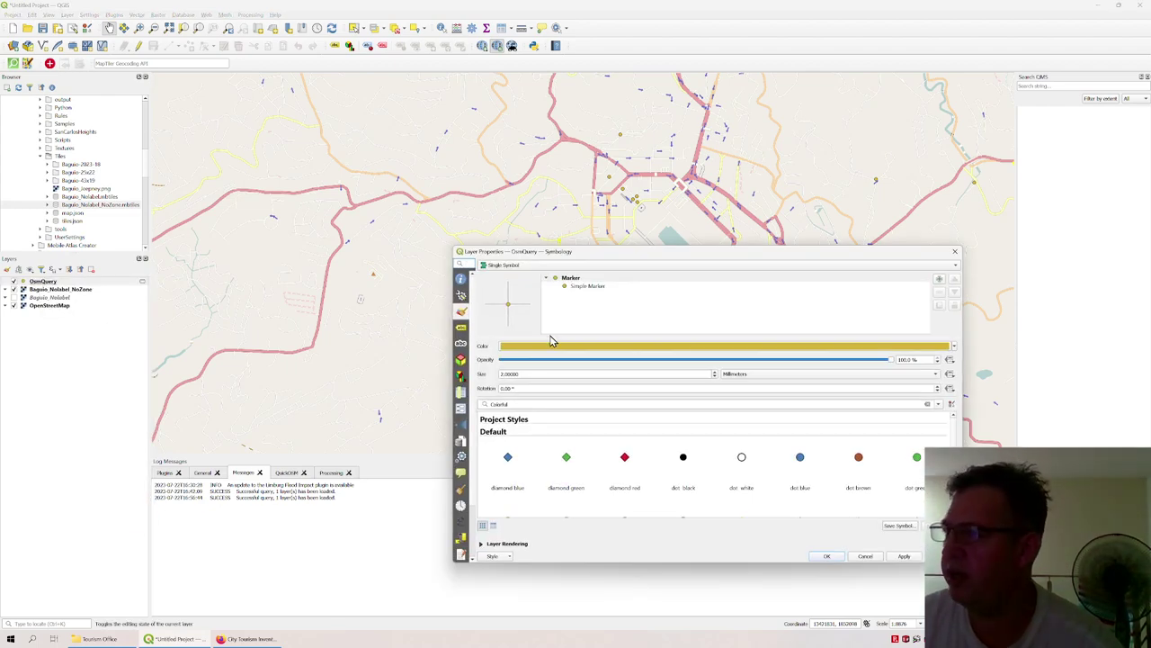
scroll(749, 462, "down", 1)
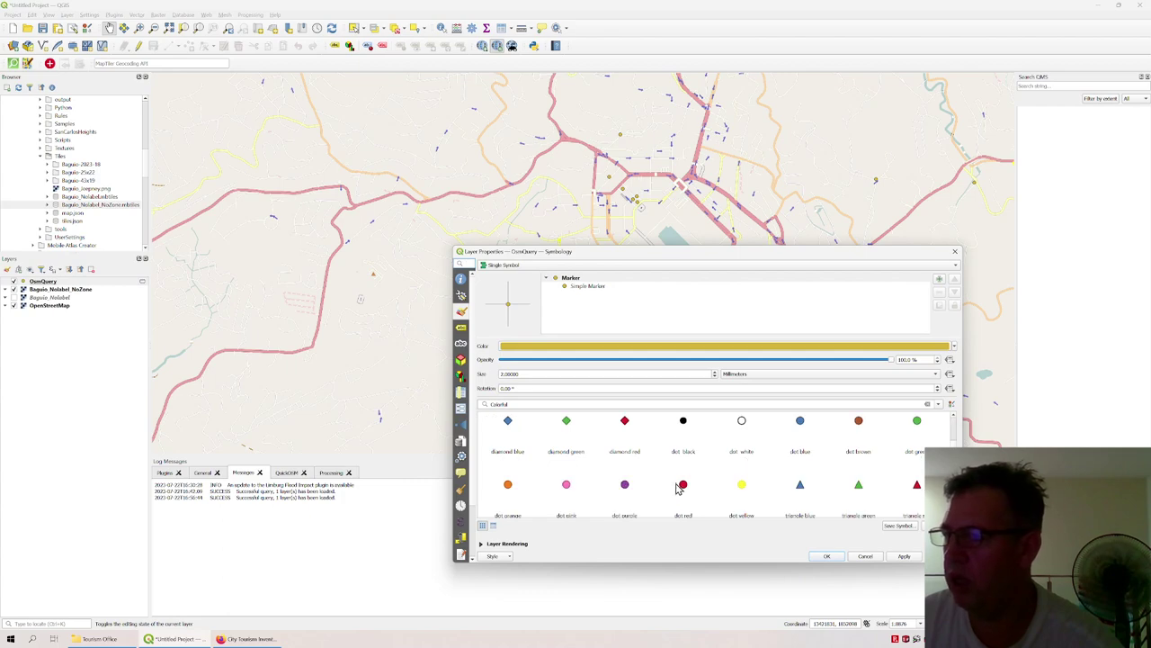
left_click(681, 486)
scroll(679, 488, "down", 1)
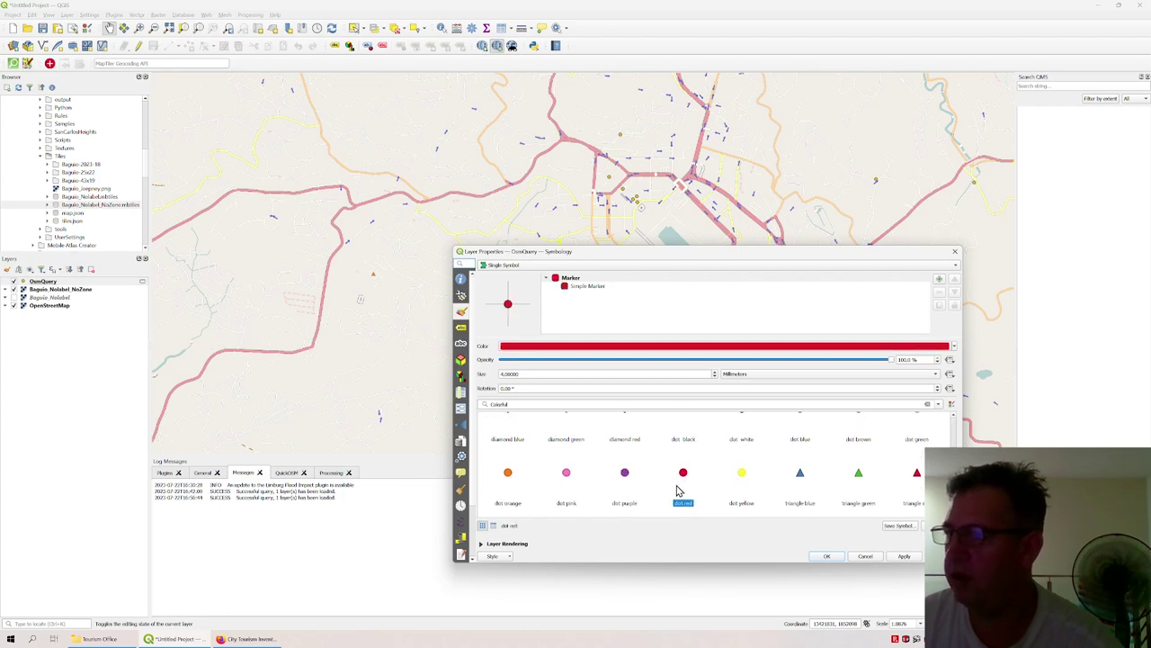
left_click(620, 348)
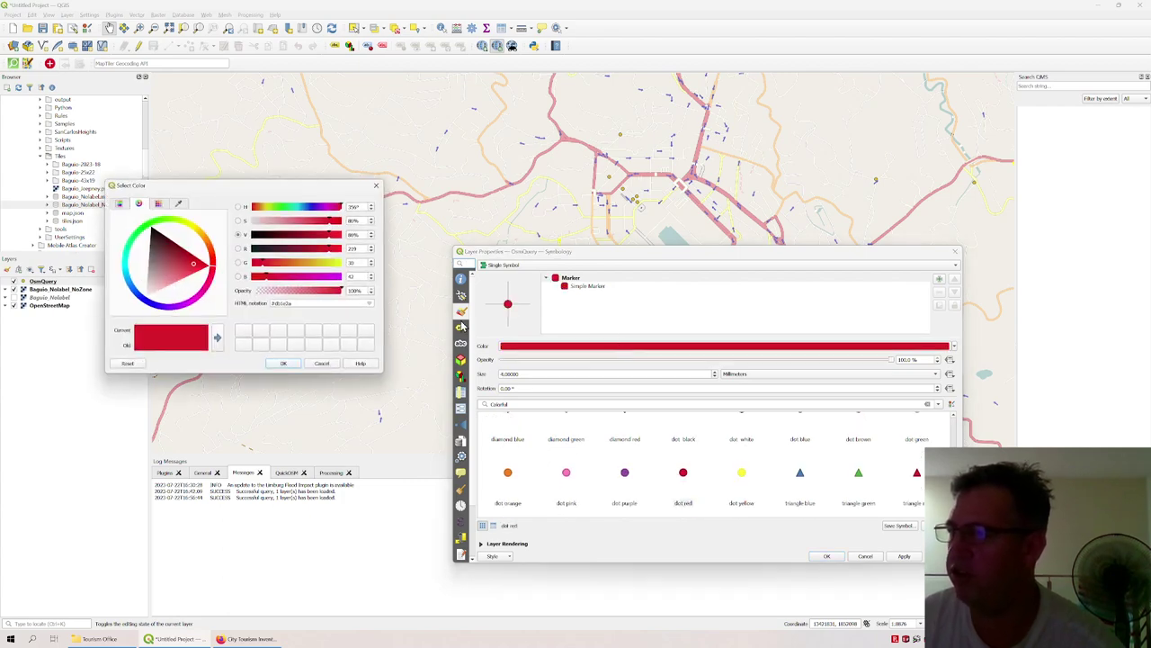
left_click(322, 363)
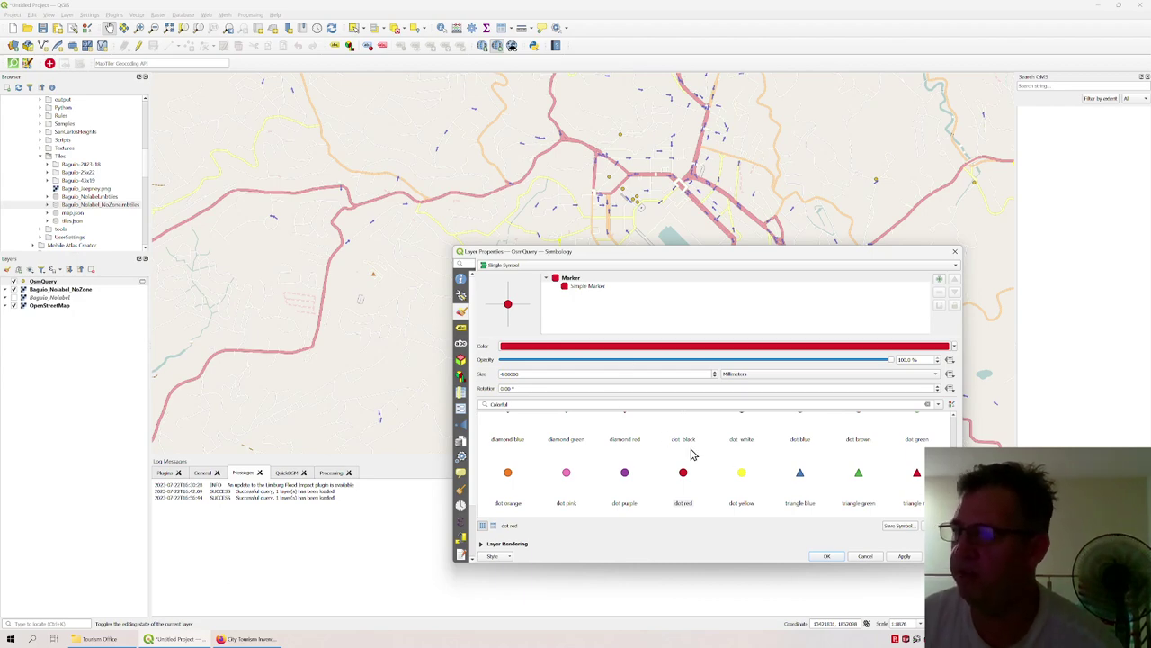
left_click_drag(751, 261, 490, 206)
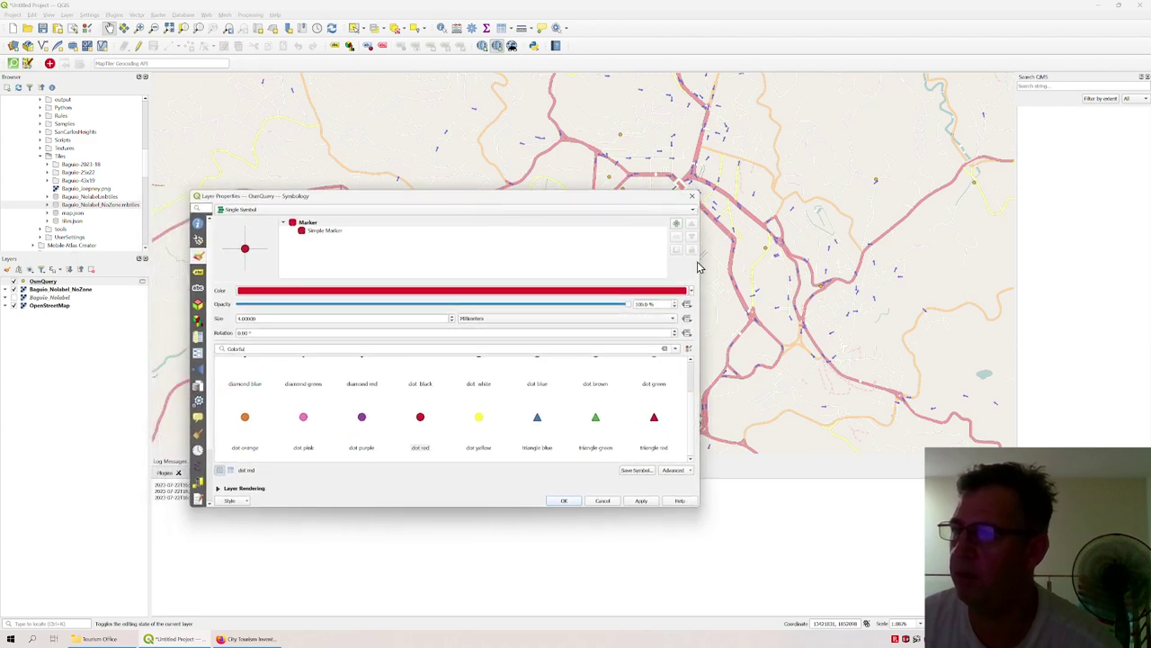
left_click(651, 501)
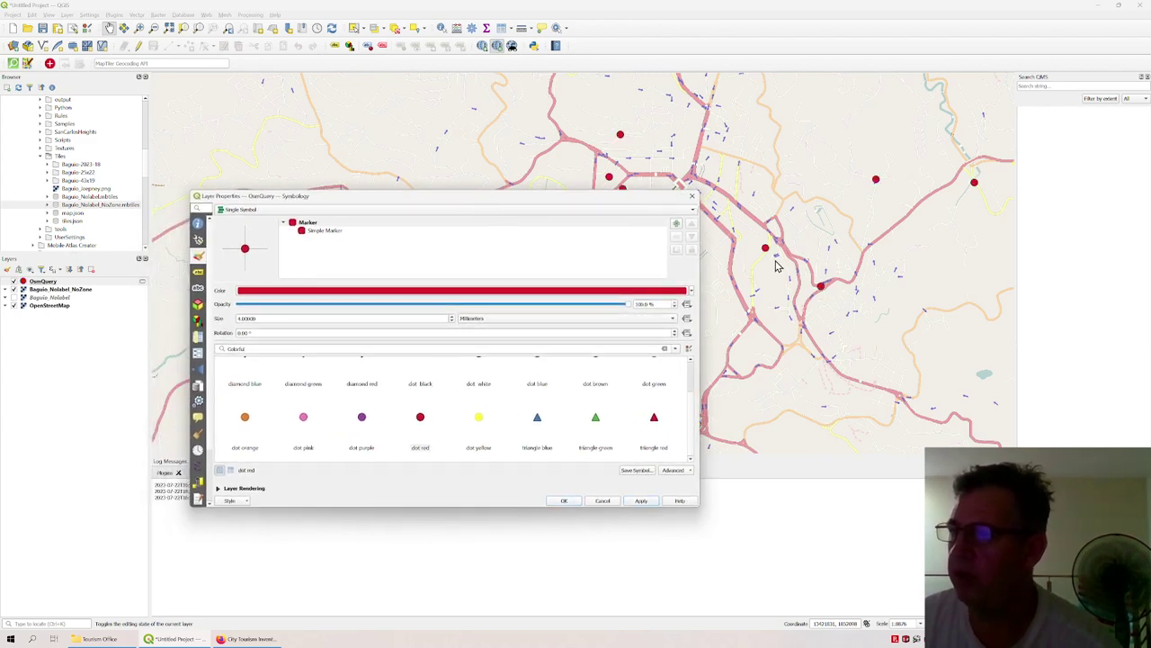
Step: Test a marker size of 10 mm on the OsmQuery points and settle on 2 mm, applying the size to the map
double_click(244, 318)
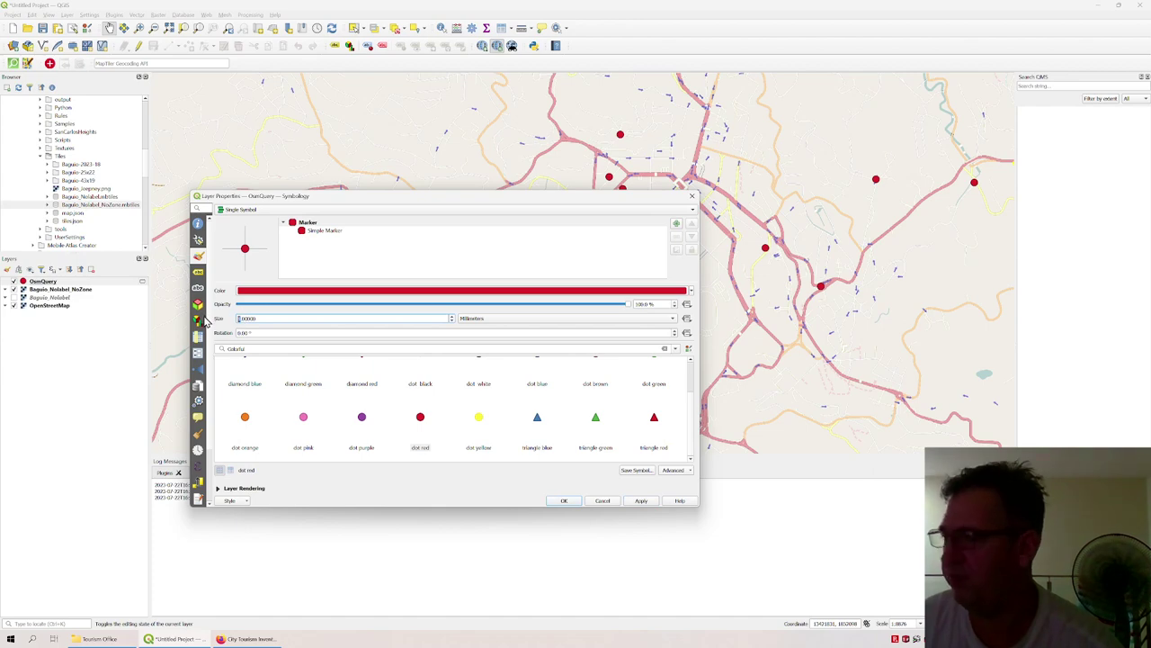
type("10")
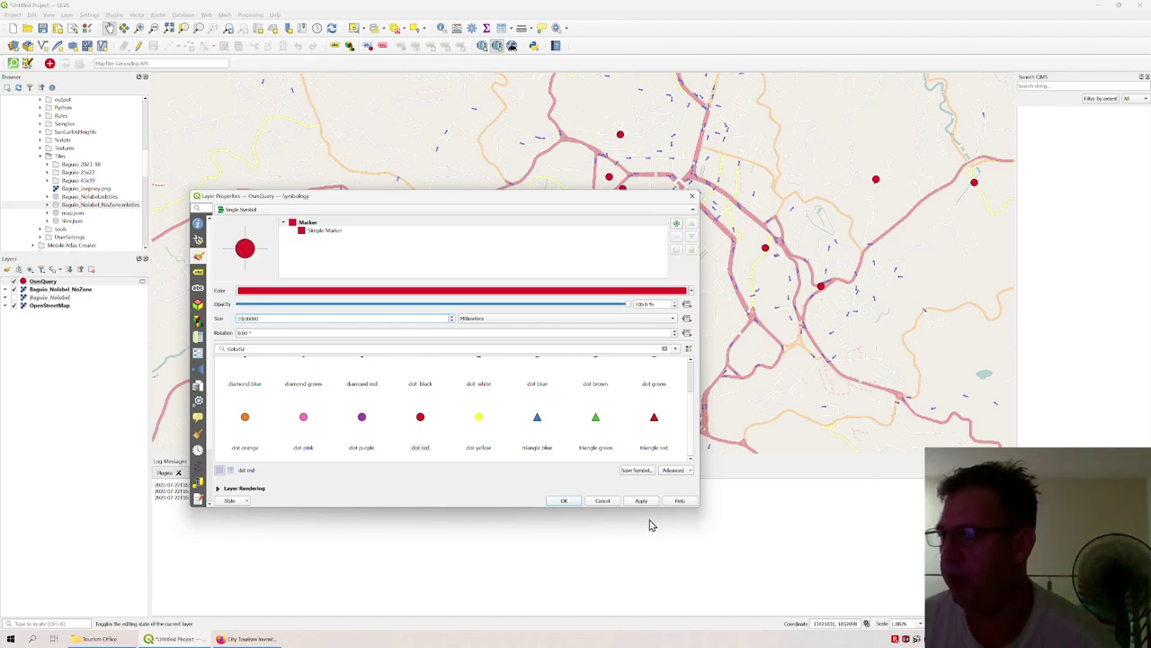
left_click(641, 501)
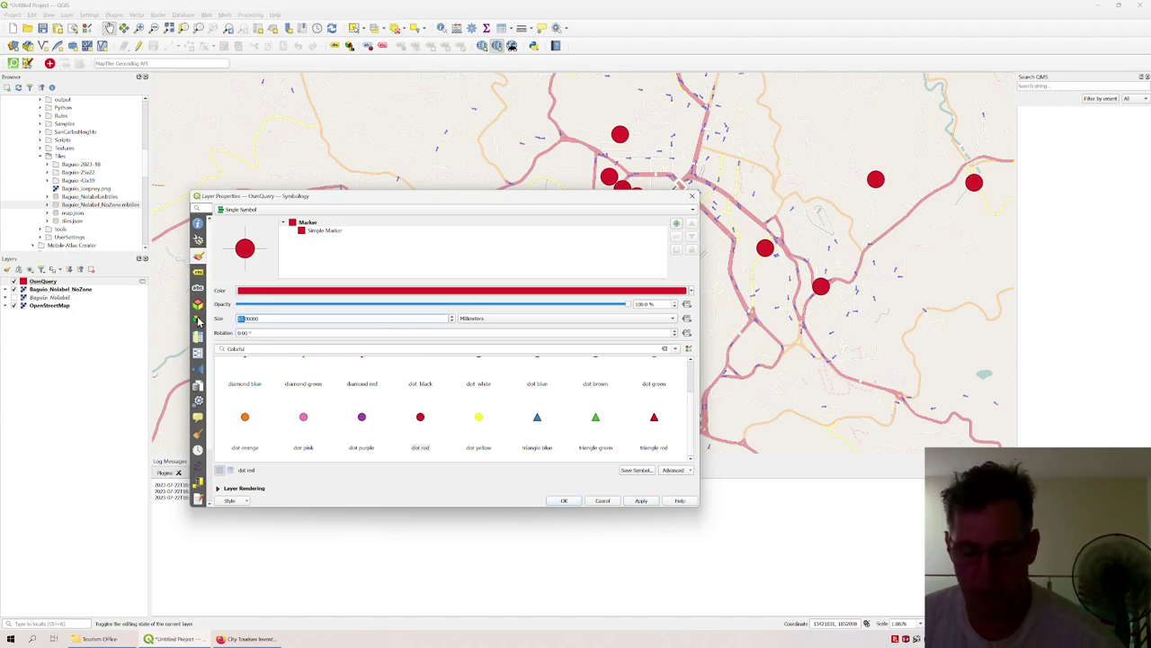
key("ctrl+z")
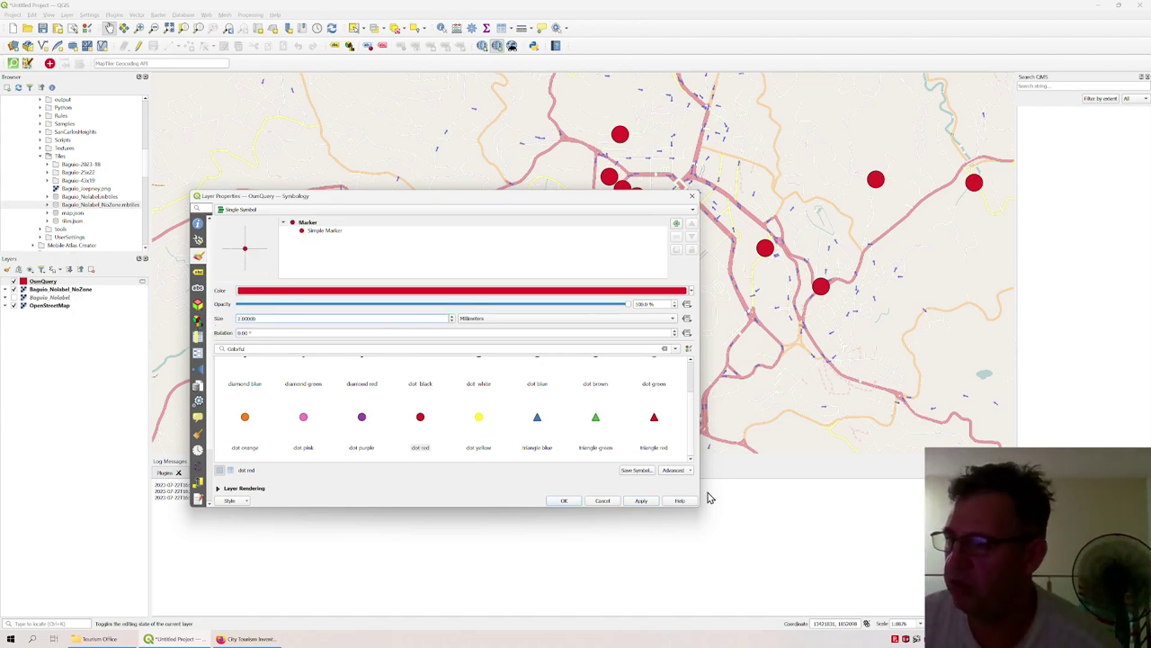
left_click(642, 501)
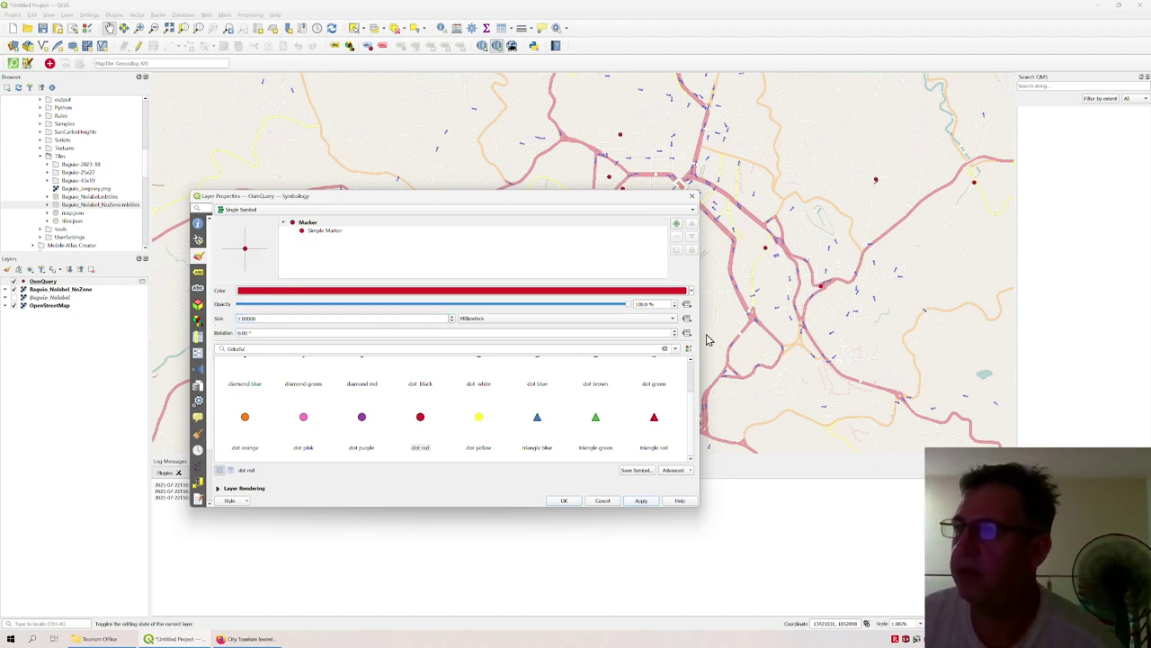
Step: Turn on single labels for the OsmQuery layer using the name field as value and apply them to the map
left_click(198, 272)
left_click(258, 214)
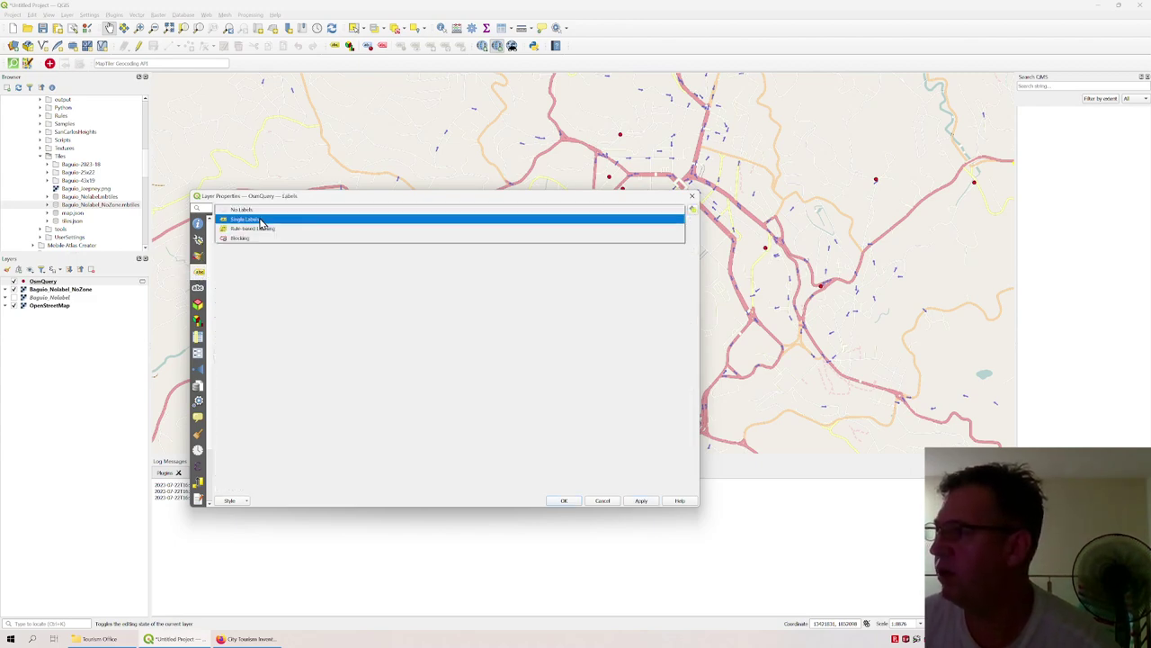
left_click(258, 220)
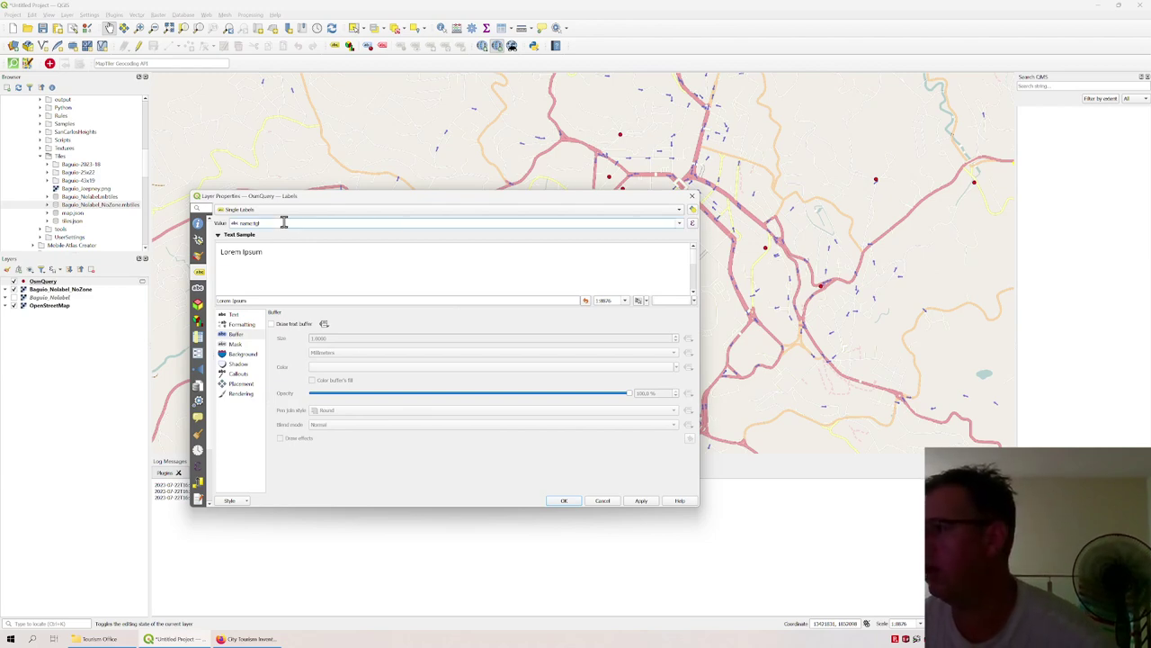
key("BackSpace")
key("BackSpace")
key("BackSpace")
key("BackSpace")
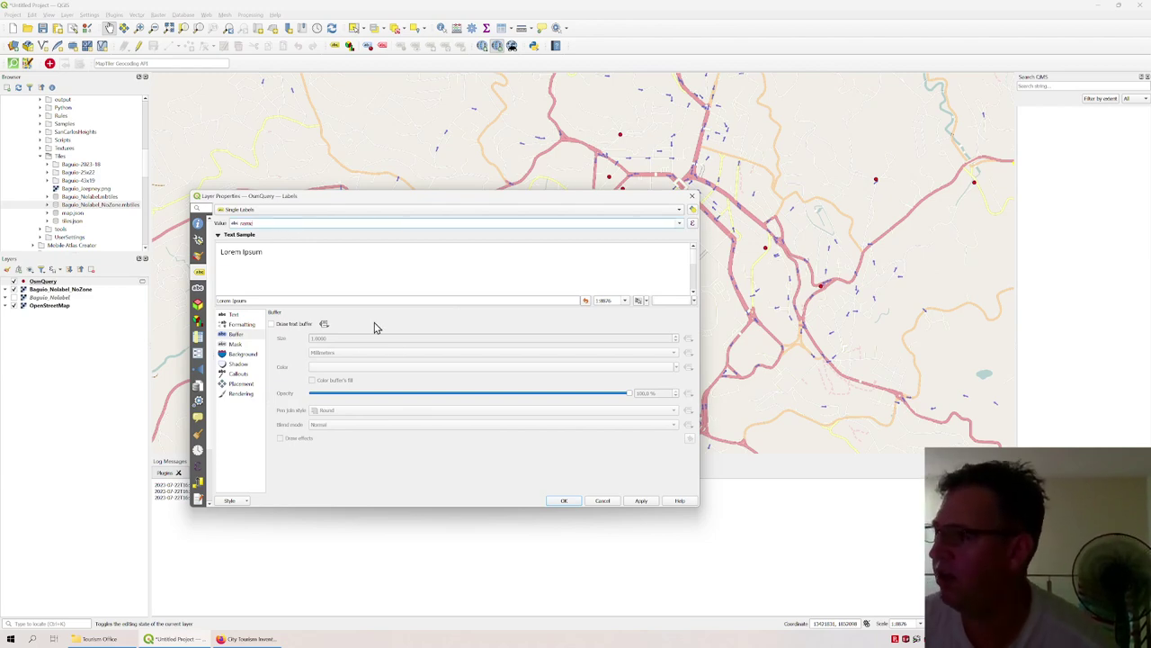
left_click(640, 501)
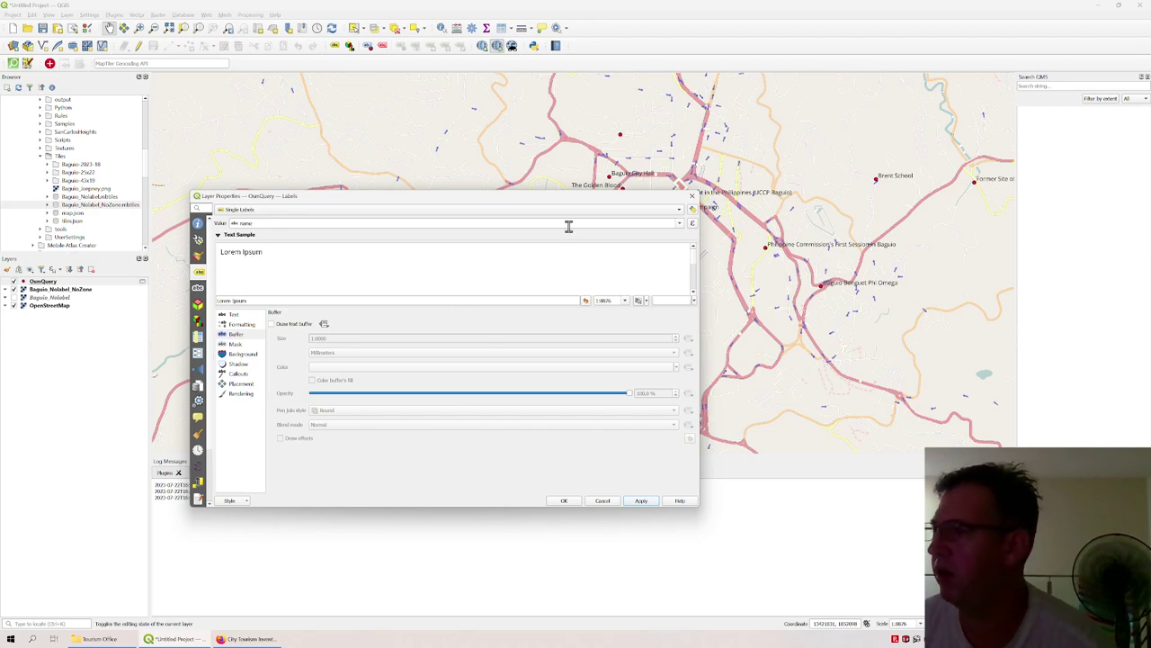
left_click(680, 223)
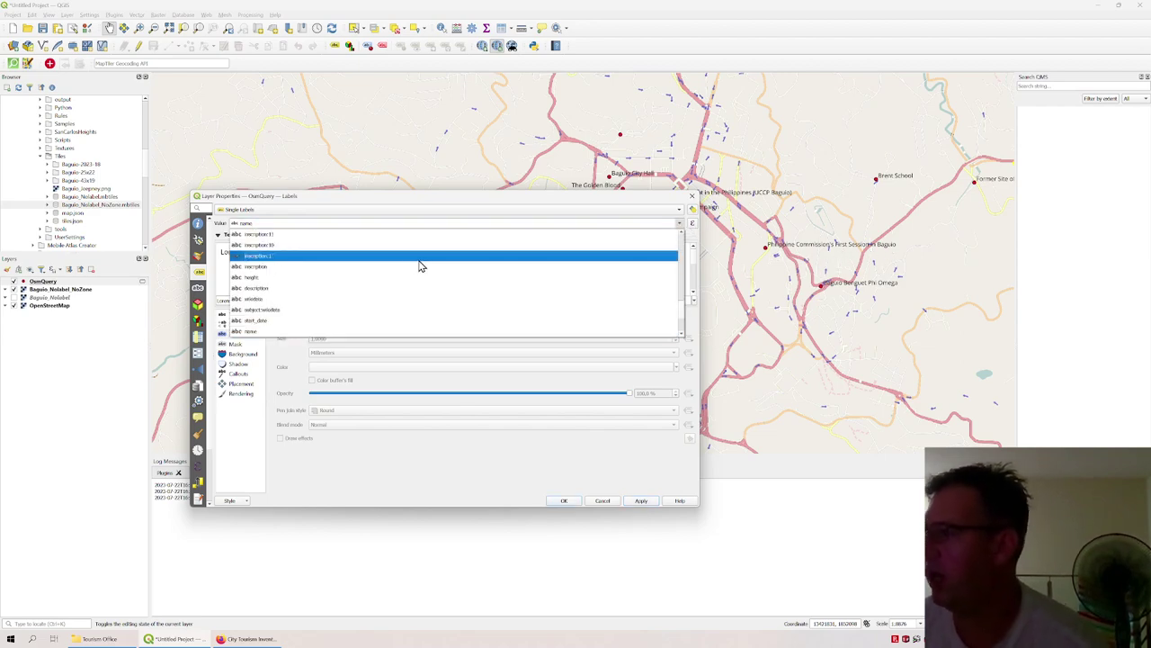
scroll(419, 265, "up", 3)
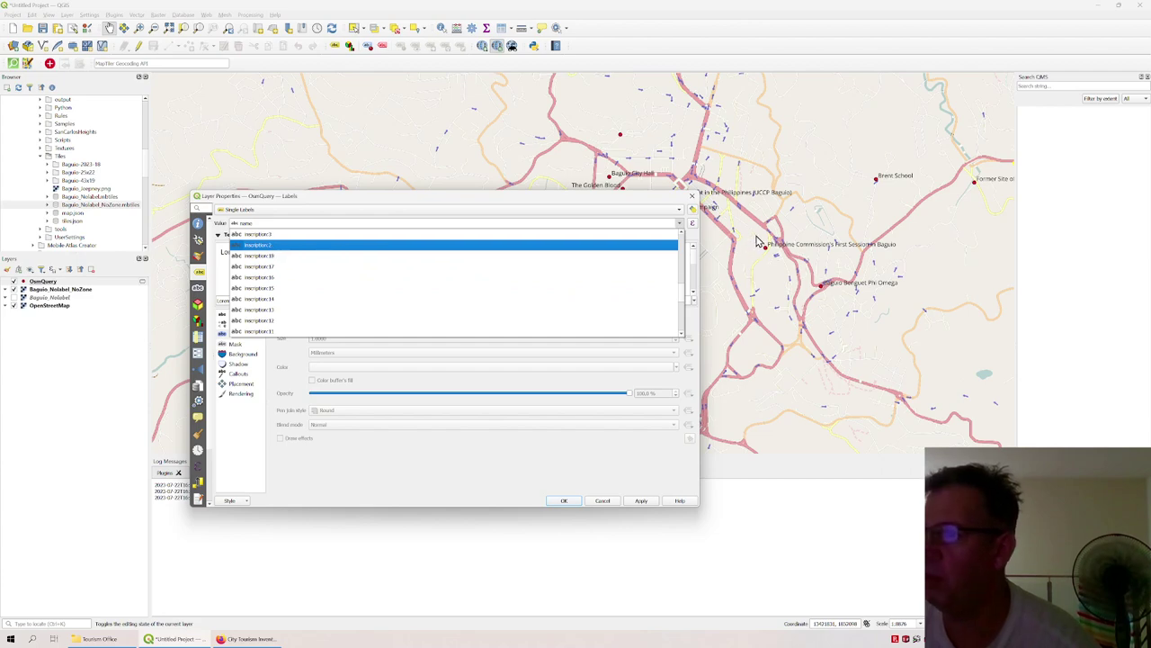
scroll(288, 282, "up", 4)
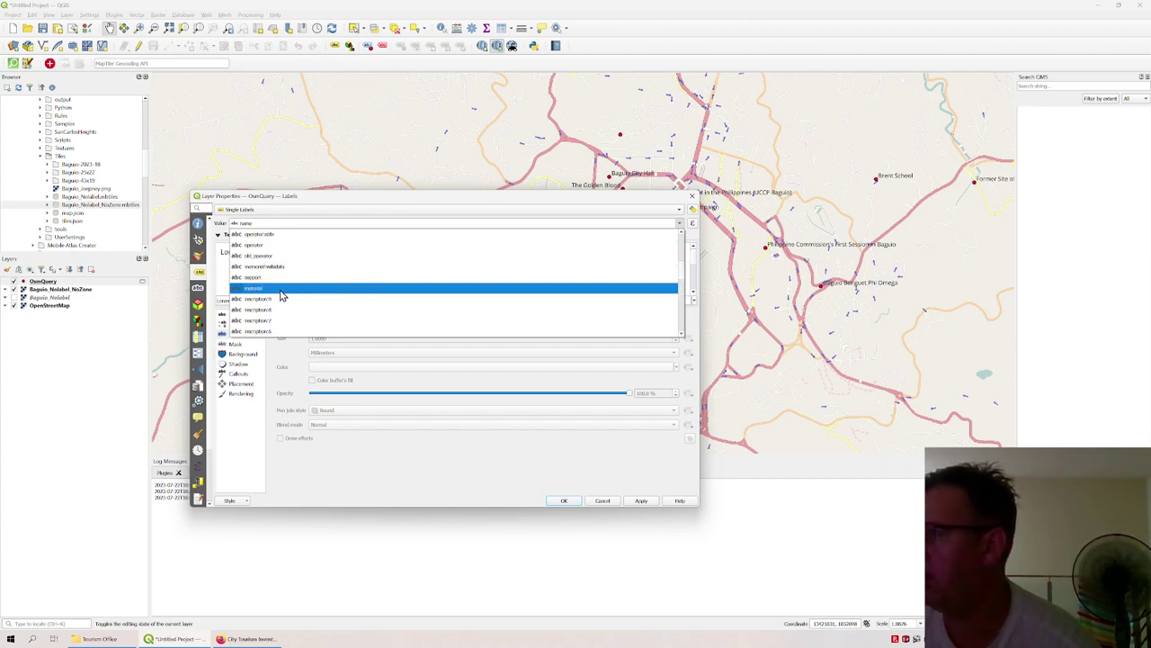
scroll(297, 284, "down", 3)
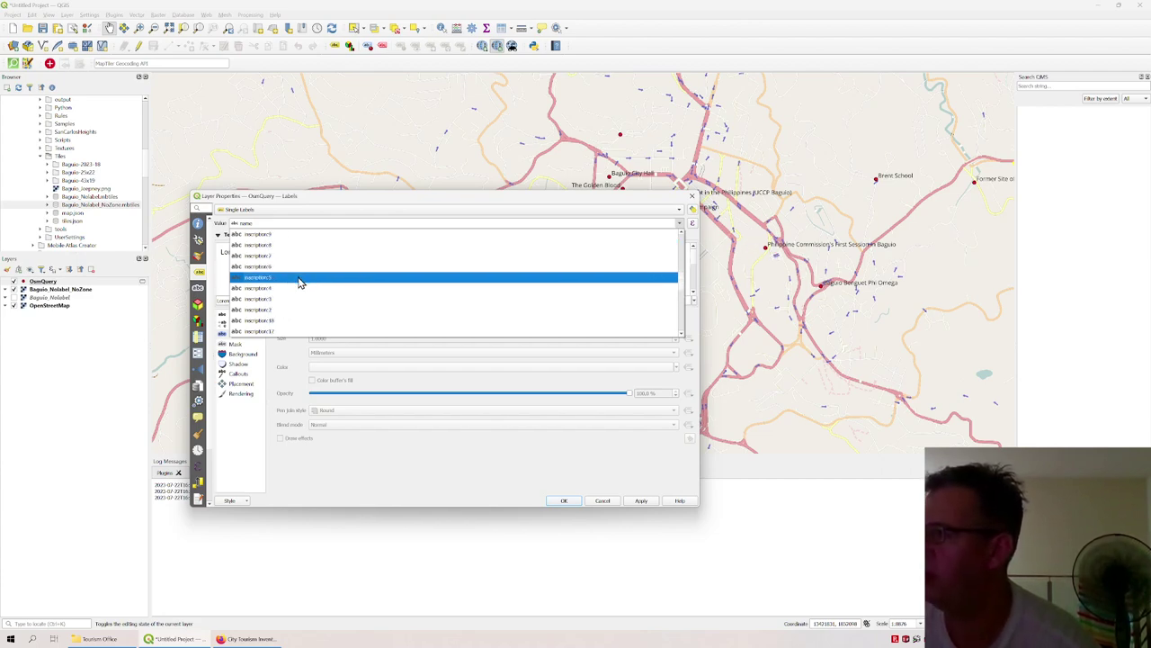
left_click(296, 315)
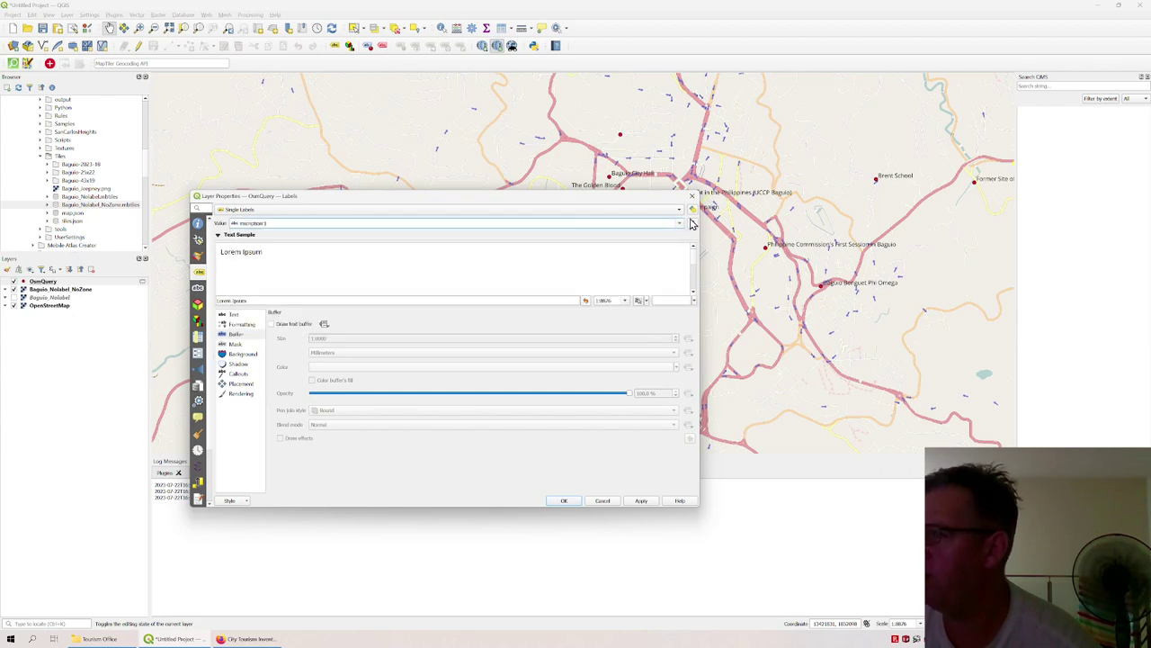
Step: Switch the OsmQuery layer to rule-based labeling and add a second label rule
left_click(275, 210)
left_click(280, 223)
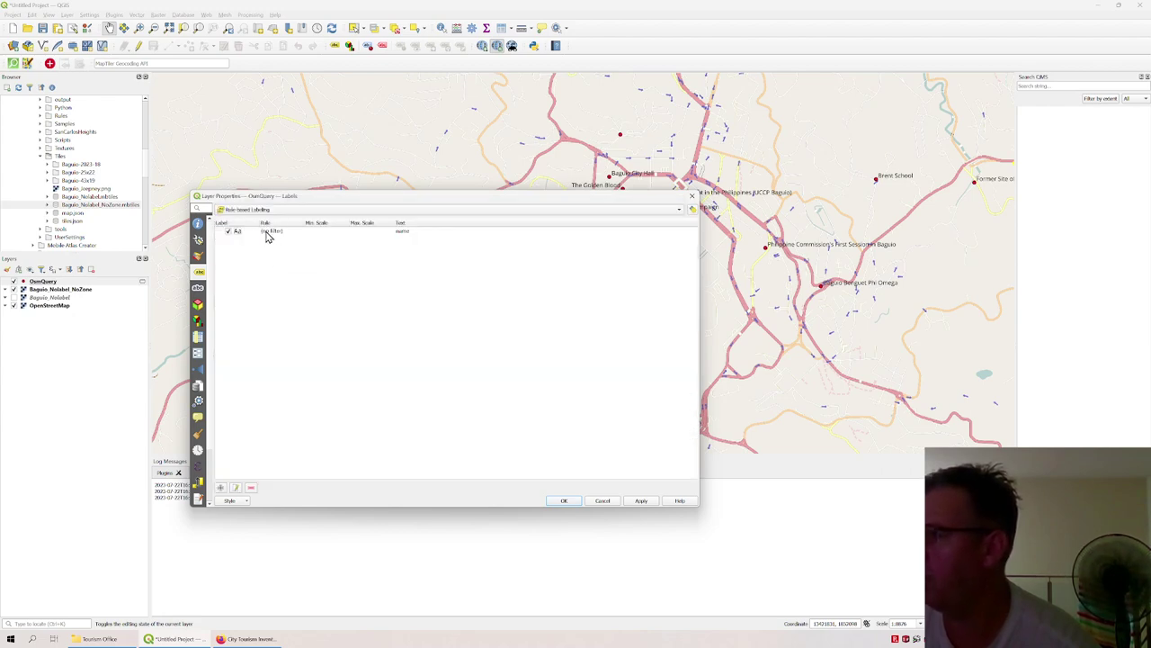
scroll(202, 485, "down", 1)
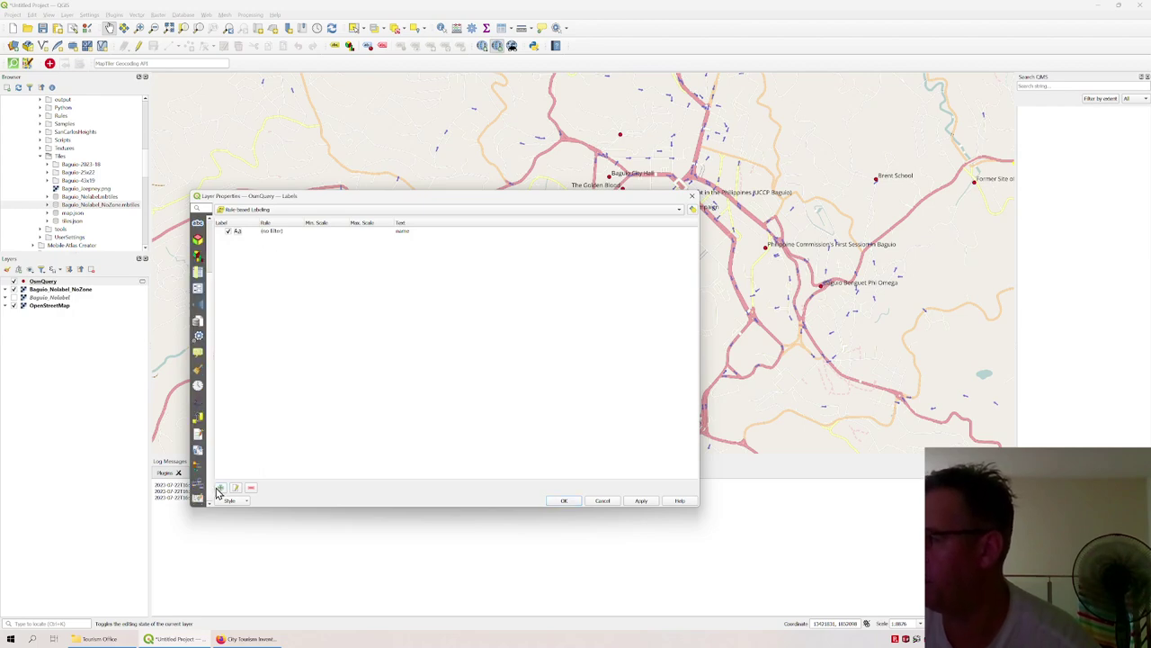
left_click(218, 488)
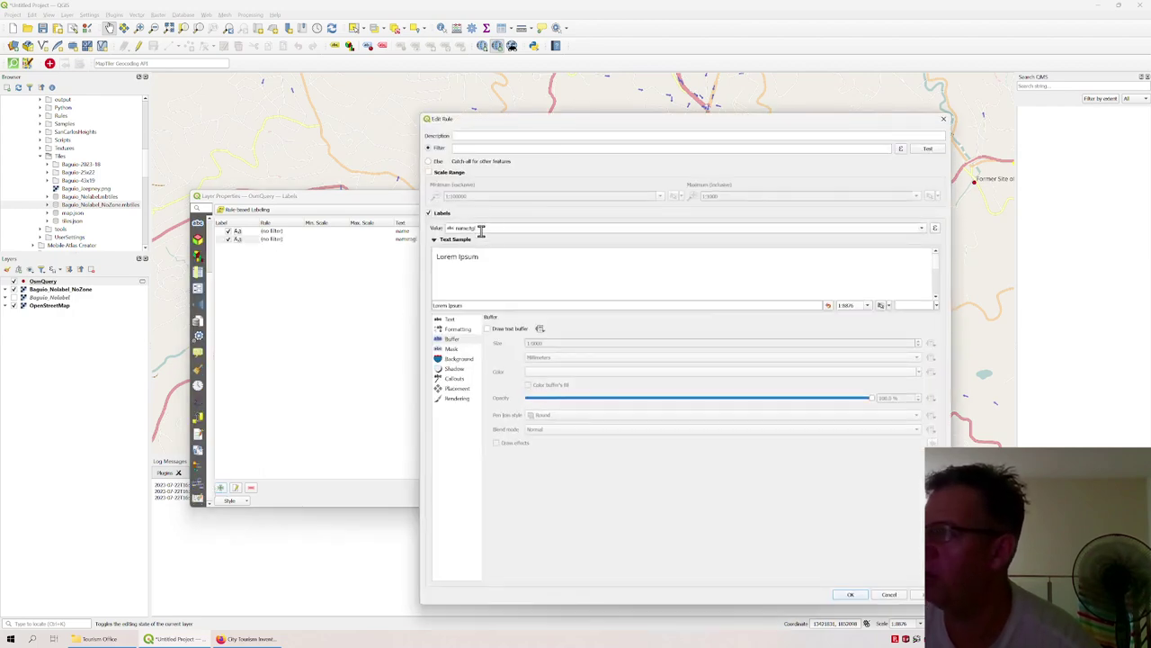
Step: Set the new rule's label value to osm_id, apply the labels to the map and return to the City Tourism Inventory PDF
left_click(485, 229)
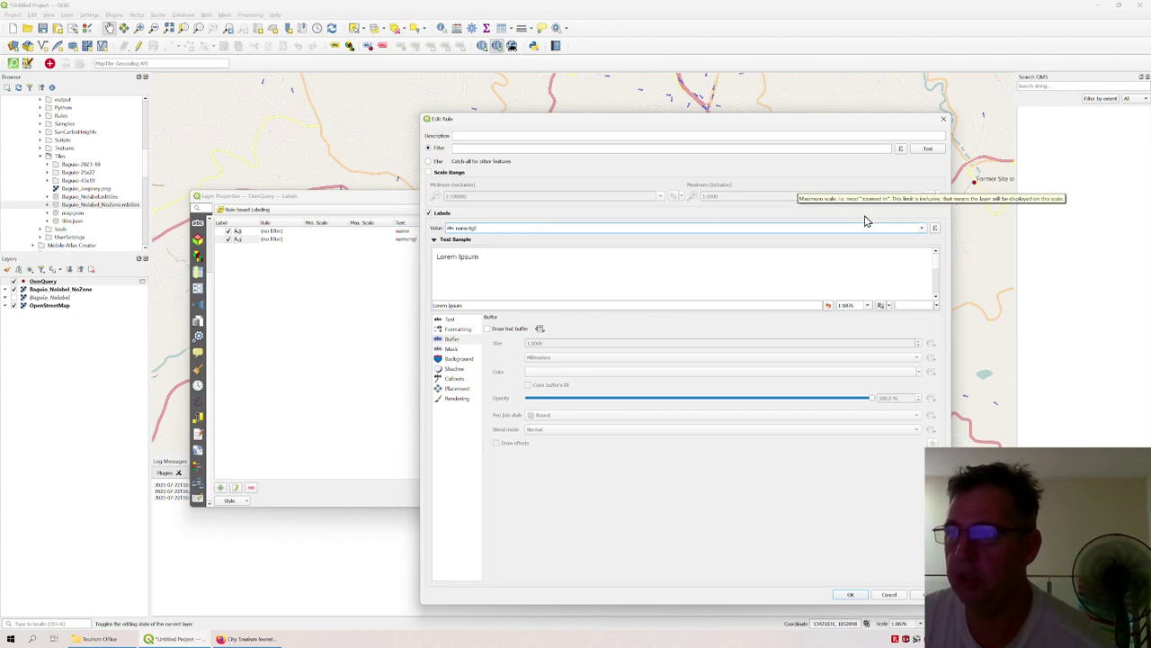
left_click(921, 230)
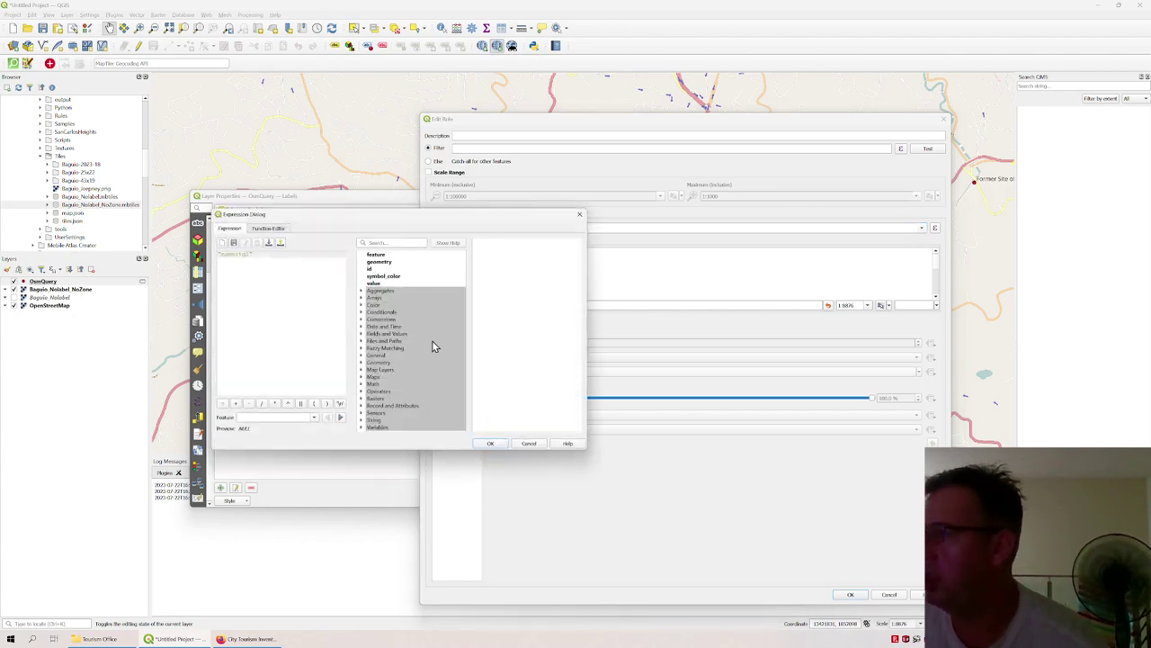
left_click(529, 443)
left_click(921, 229)
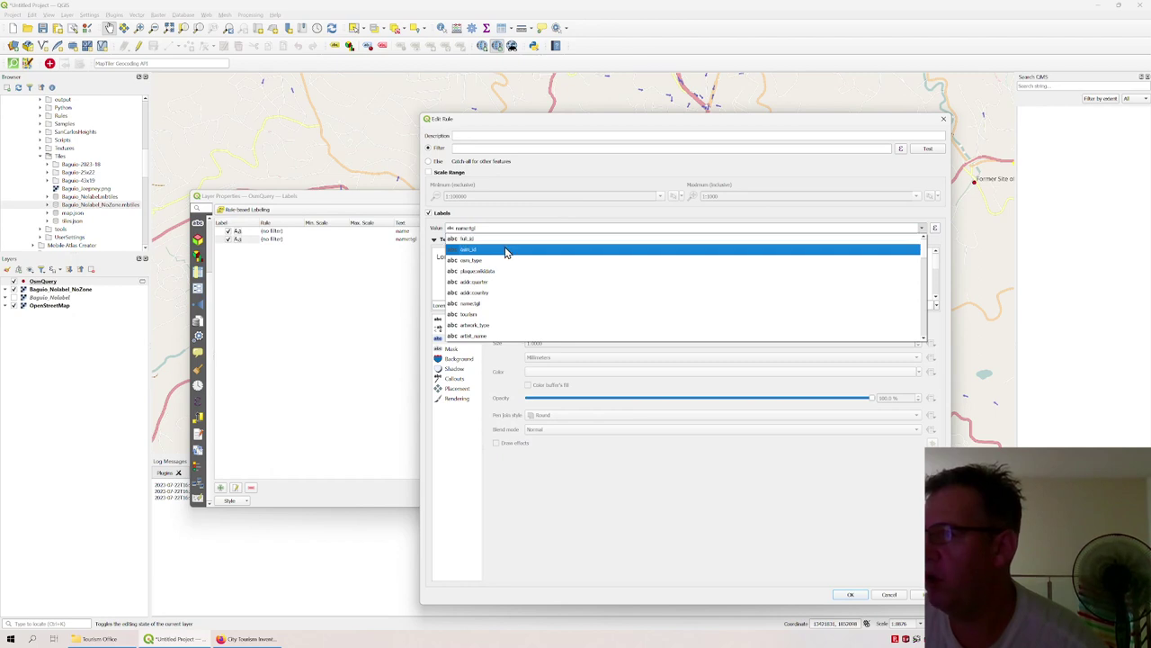
left_click(507, 249)
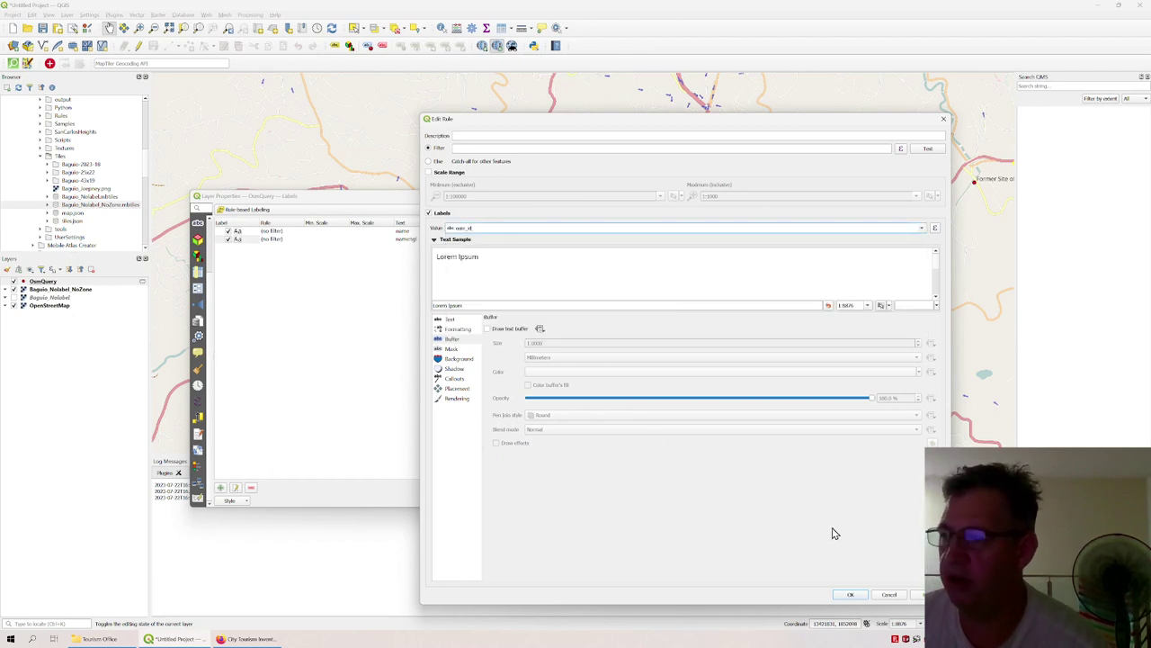
left_click_drag(739, 129, 495, 97)
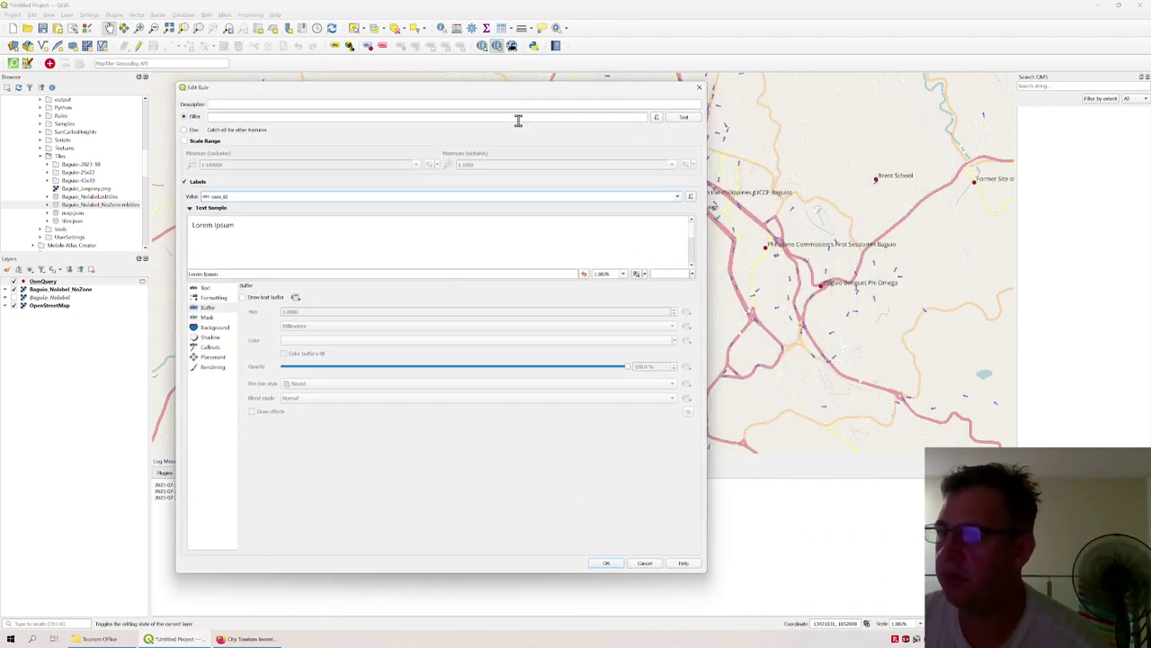
left_click(606, 564)
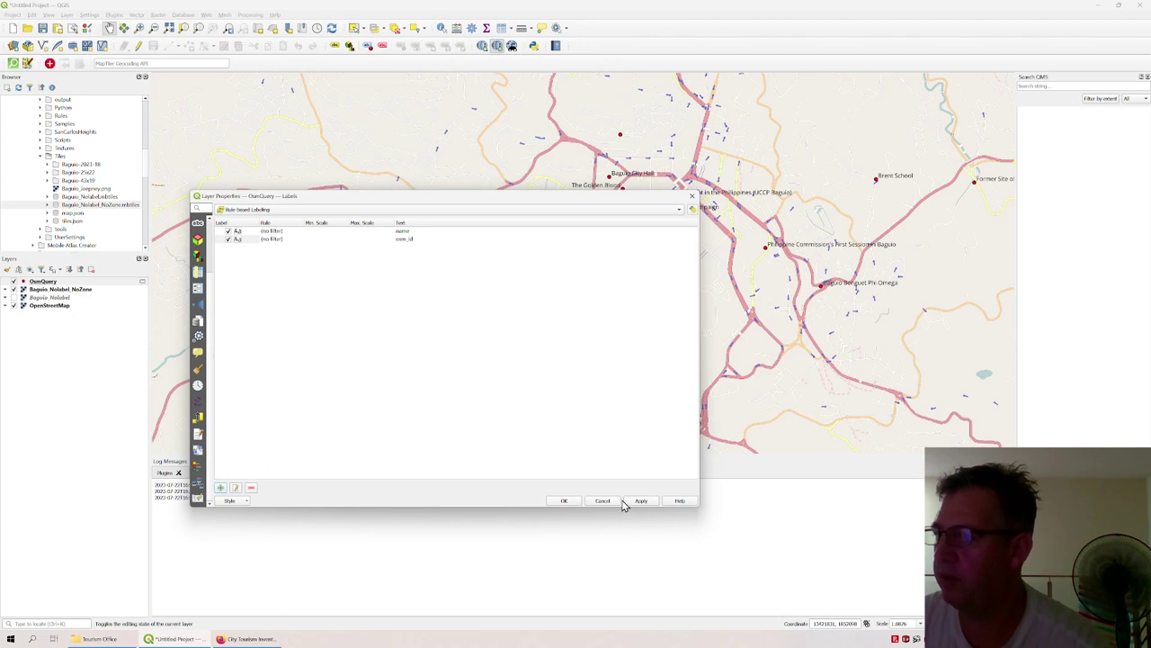
left_click(625, 503)
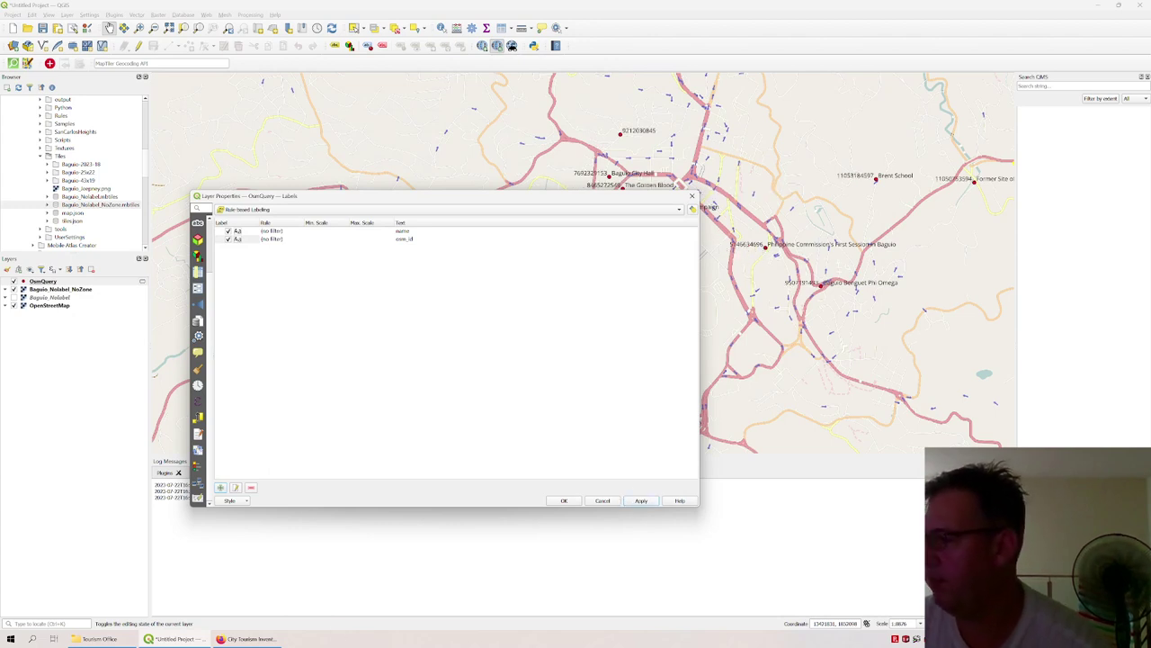
left_click(245, 638)
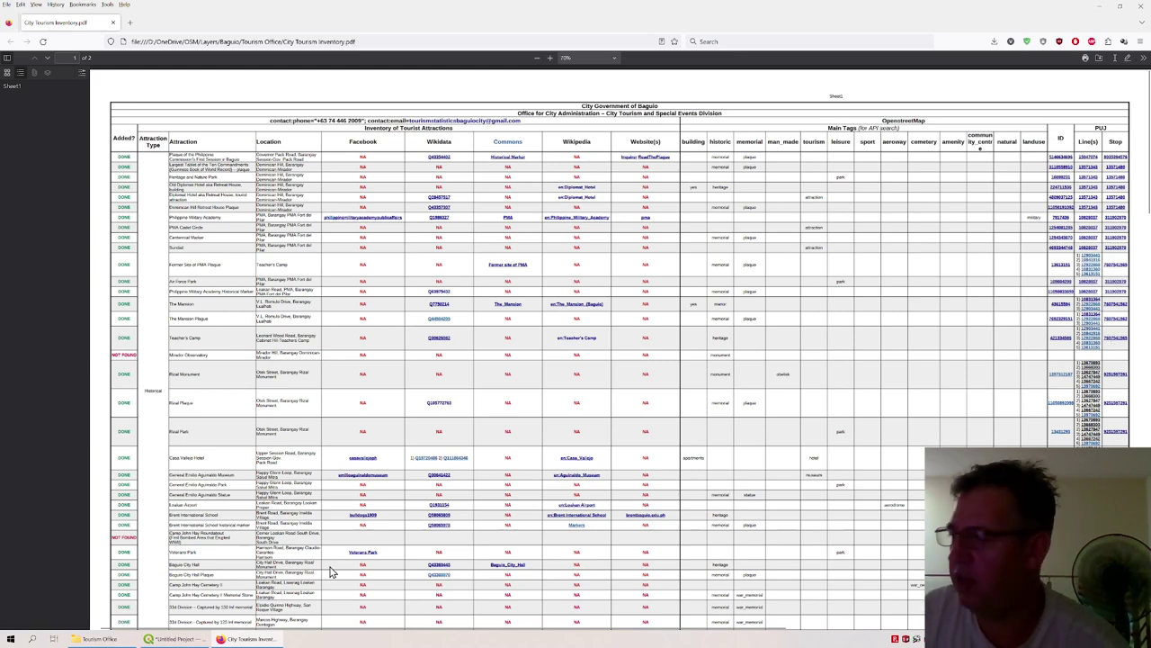
Step: Switch back to QGIS and place the osm_id rule's labels by Offset from Point, in the below-centre quadrant with a Y offset of 10 mm
key("alt+Tab")
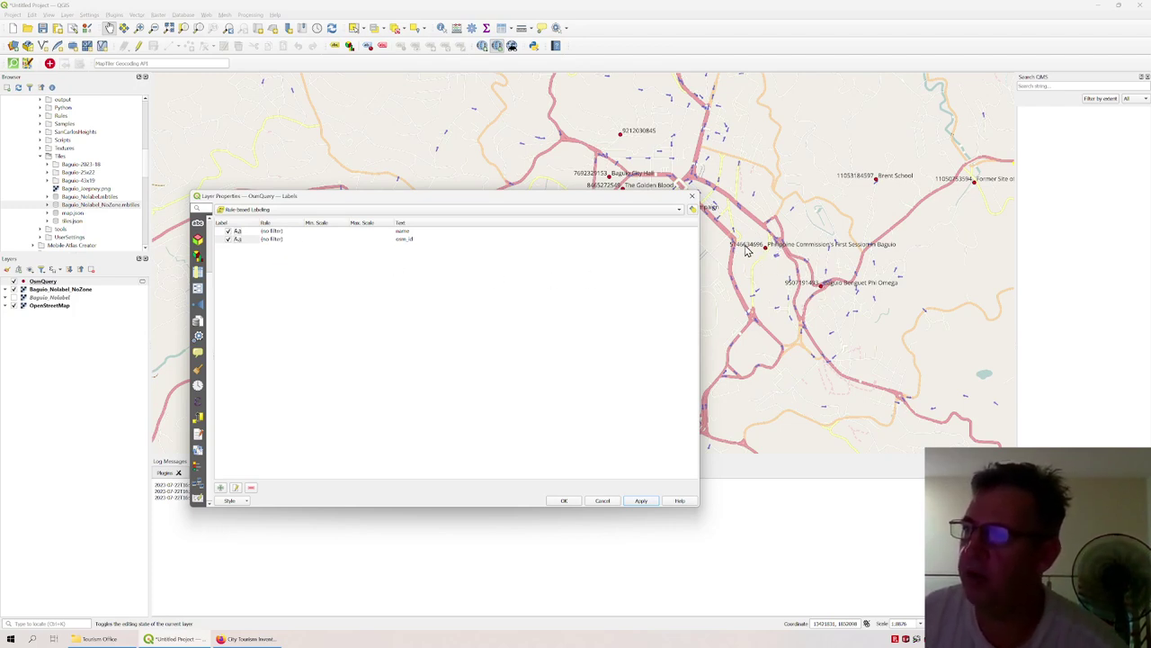
double_click(245, 239)
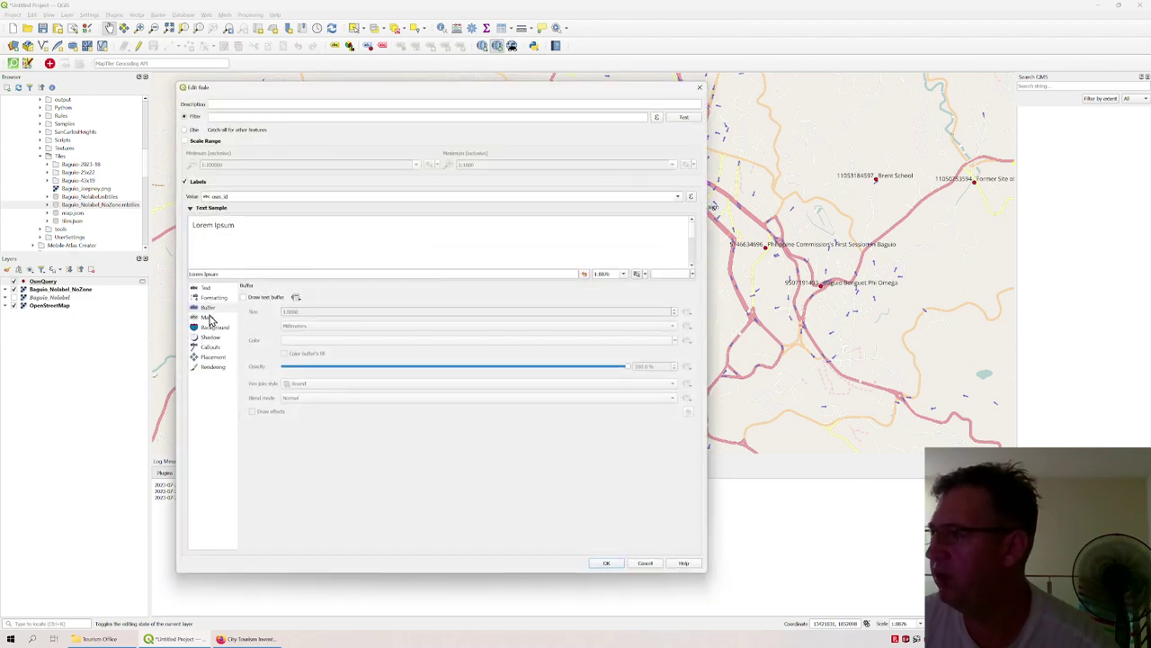
left_click(216, 357)
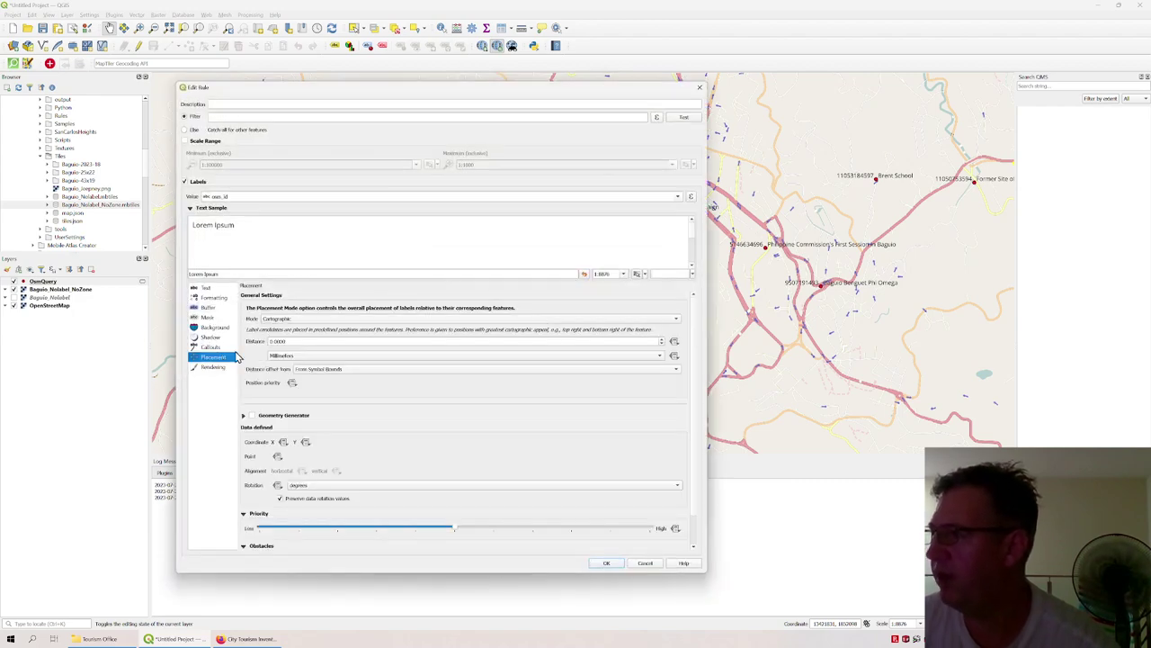
left_click(302, 331)
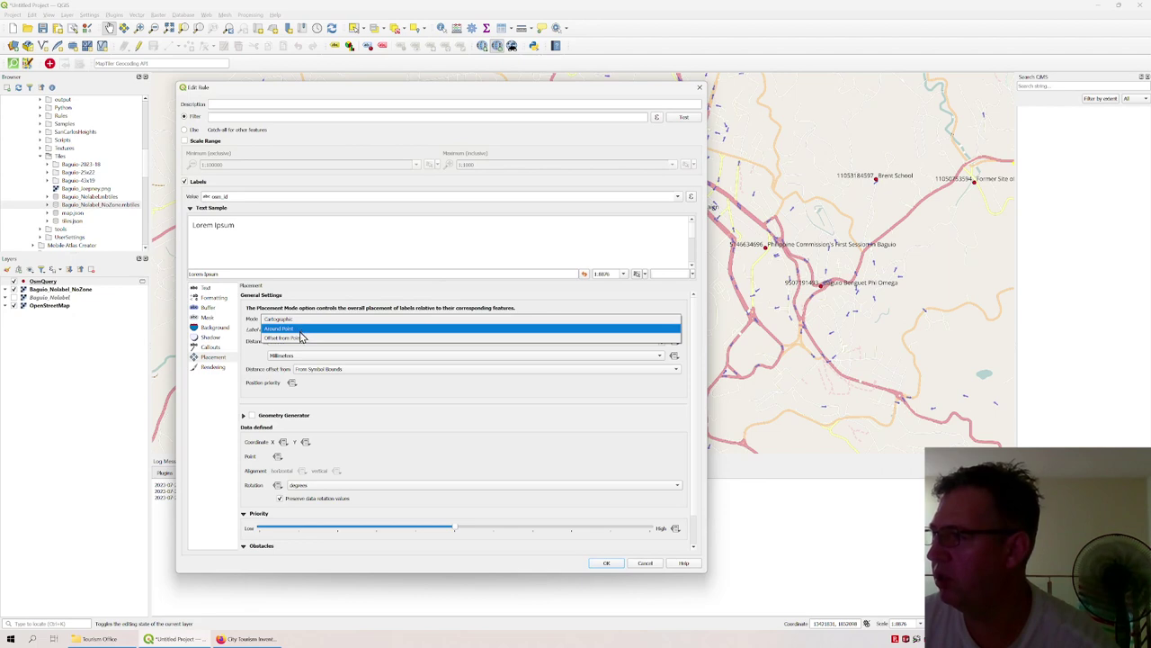
left_click(301, 337)
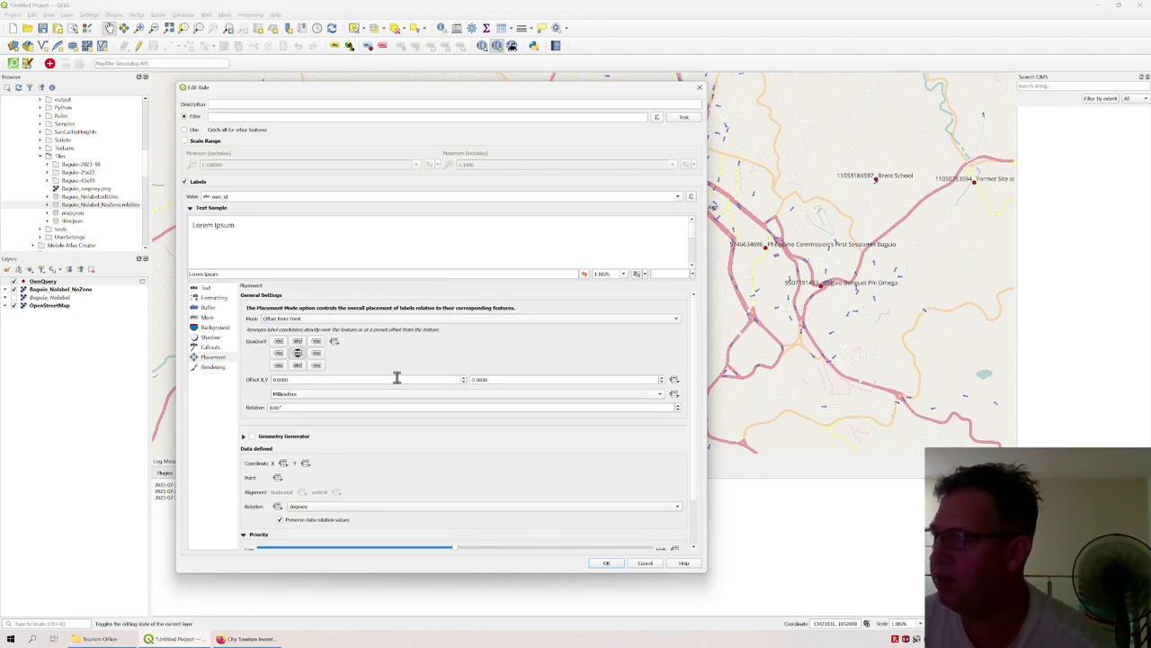
left_click(297, 365)
left_click(479, 379)
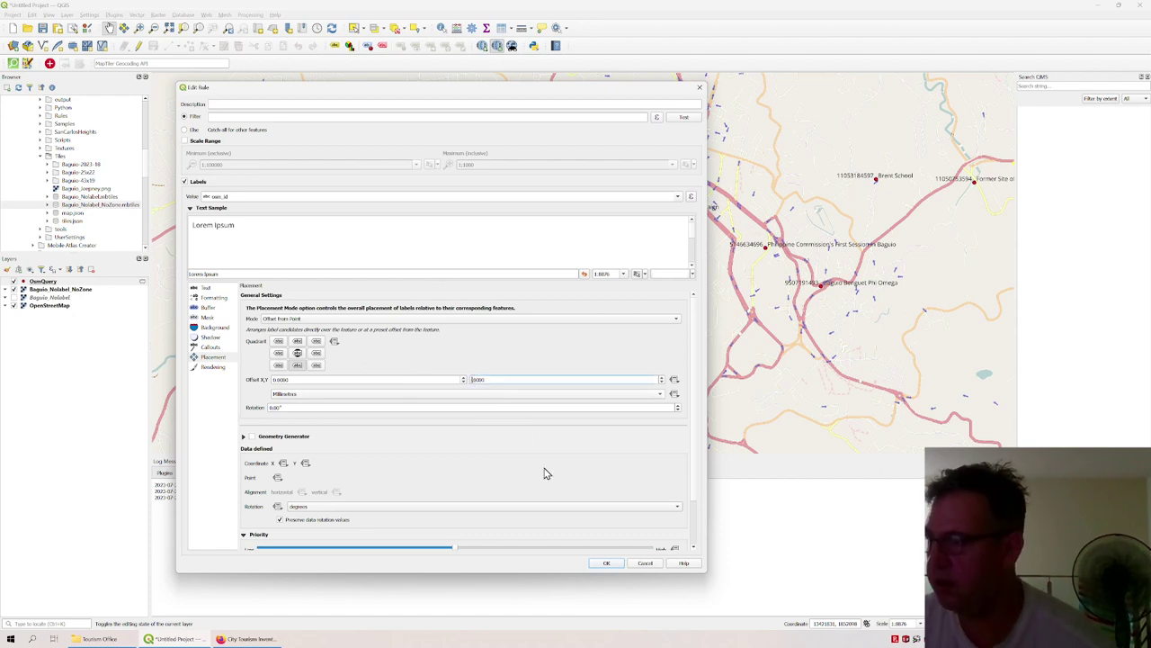
type("1")
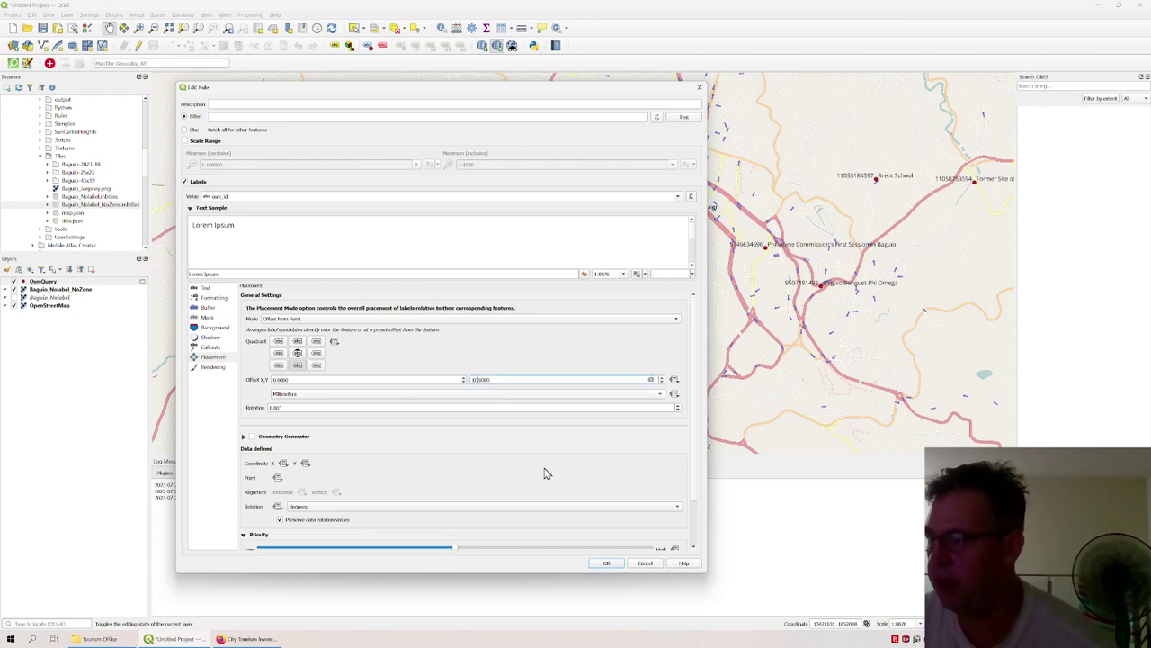
left_click(617, 569)
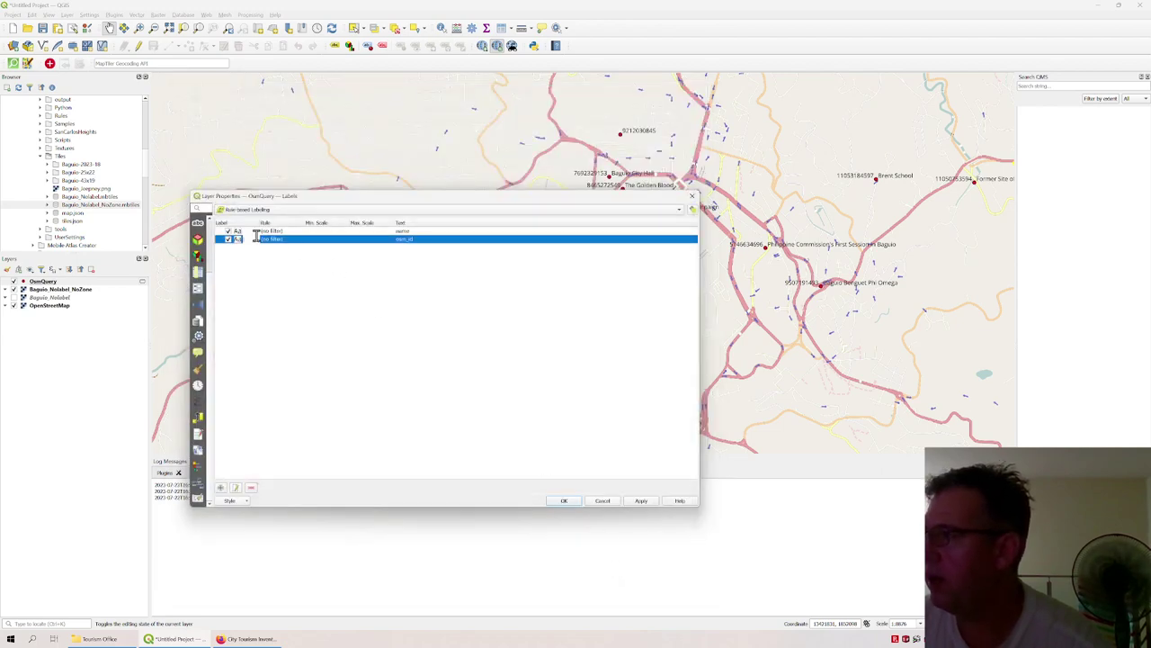
Step: Place the name rule's labels by Offset from Point, below centre with a Y offset of 5 mm, and apply the labels to the map
double_click(250, 239)
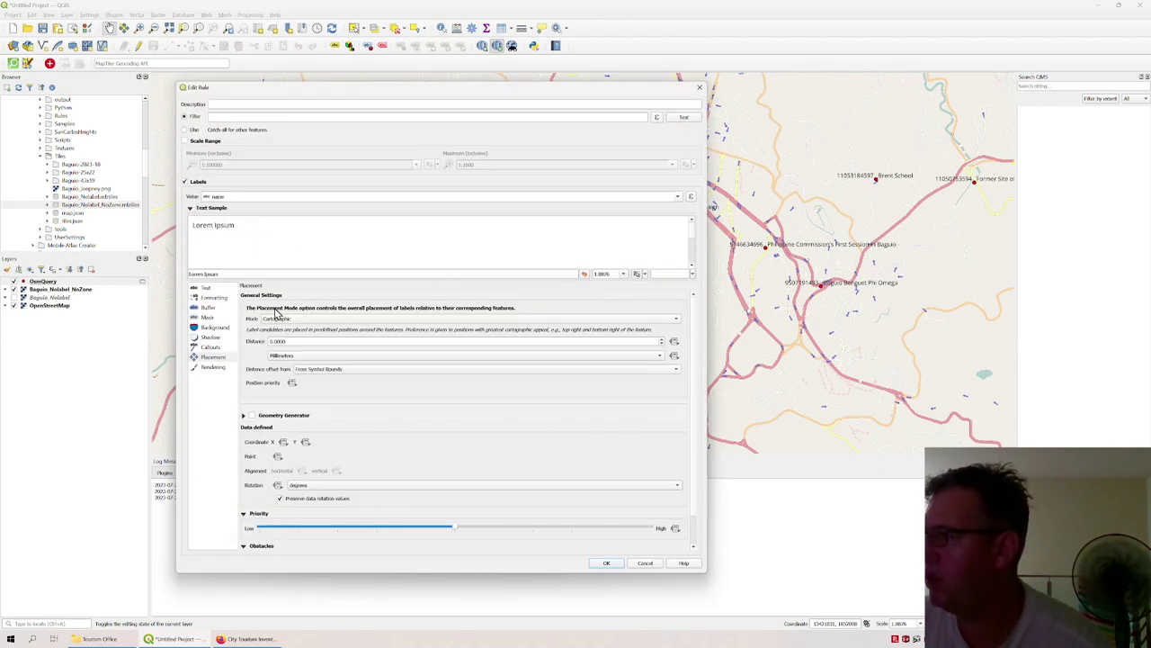
left_click(289, 320)
left_click(295, 345)
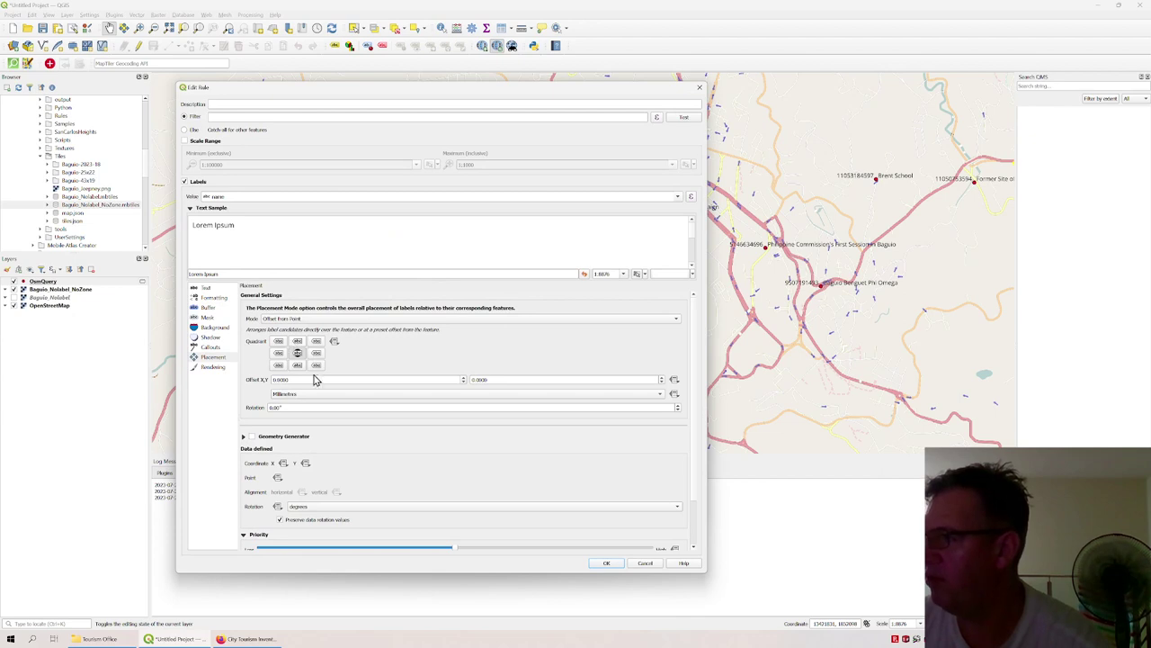
left_click(474, 380)
type("5")
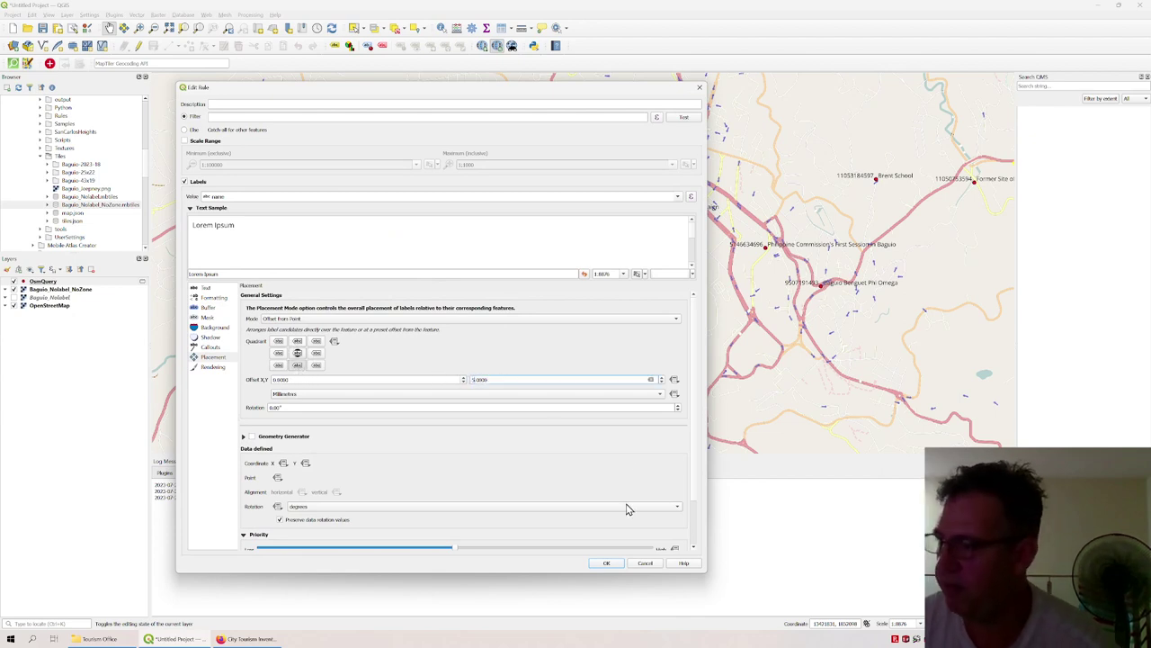
left_click(605, 565)
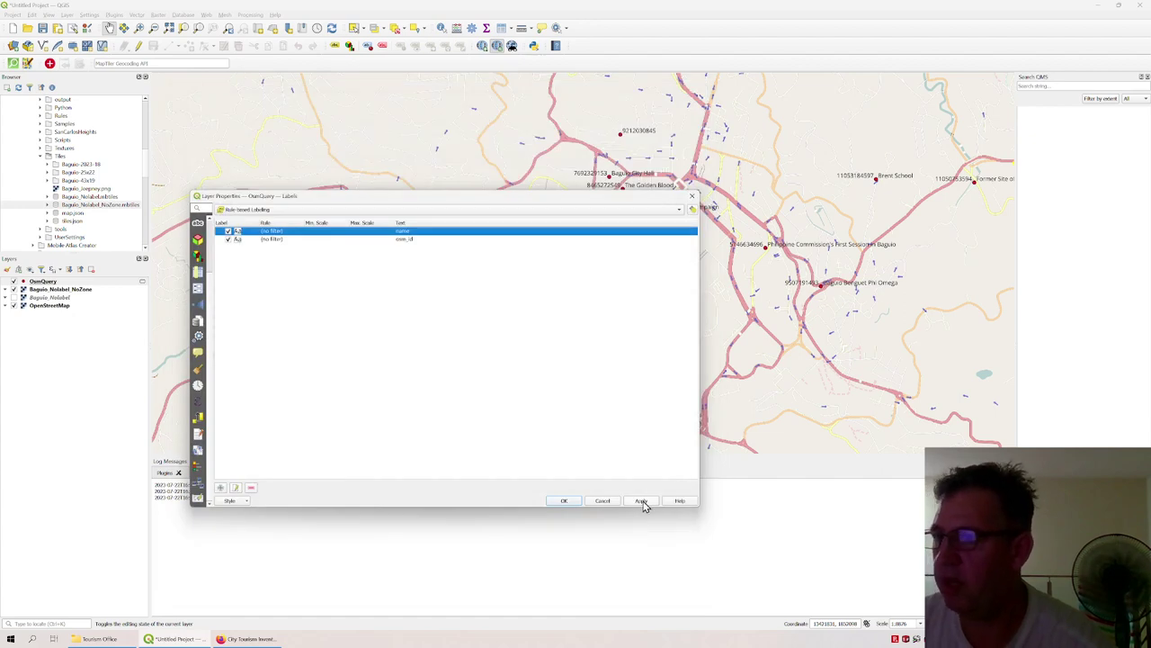
left_click(641, 501)
left_click(743, 281)
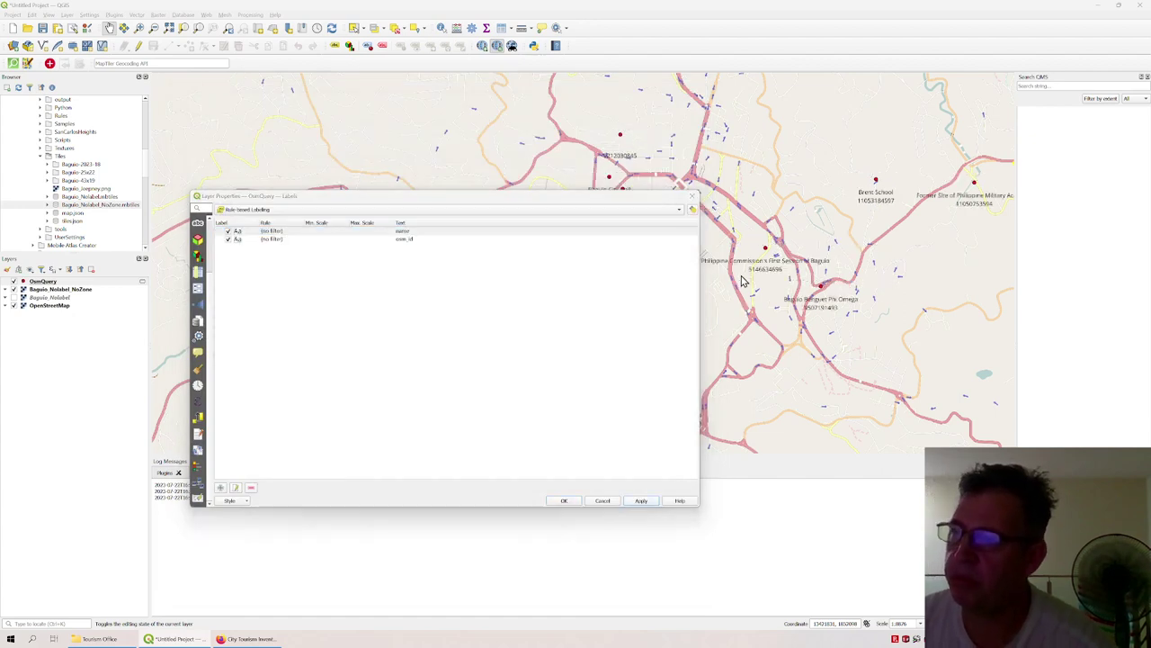
Step: Browse the value fields for a third label rule, add the rule with name:tgl, and accept the OsmQuery layer properties
left_click(222, 488)
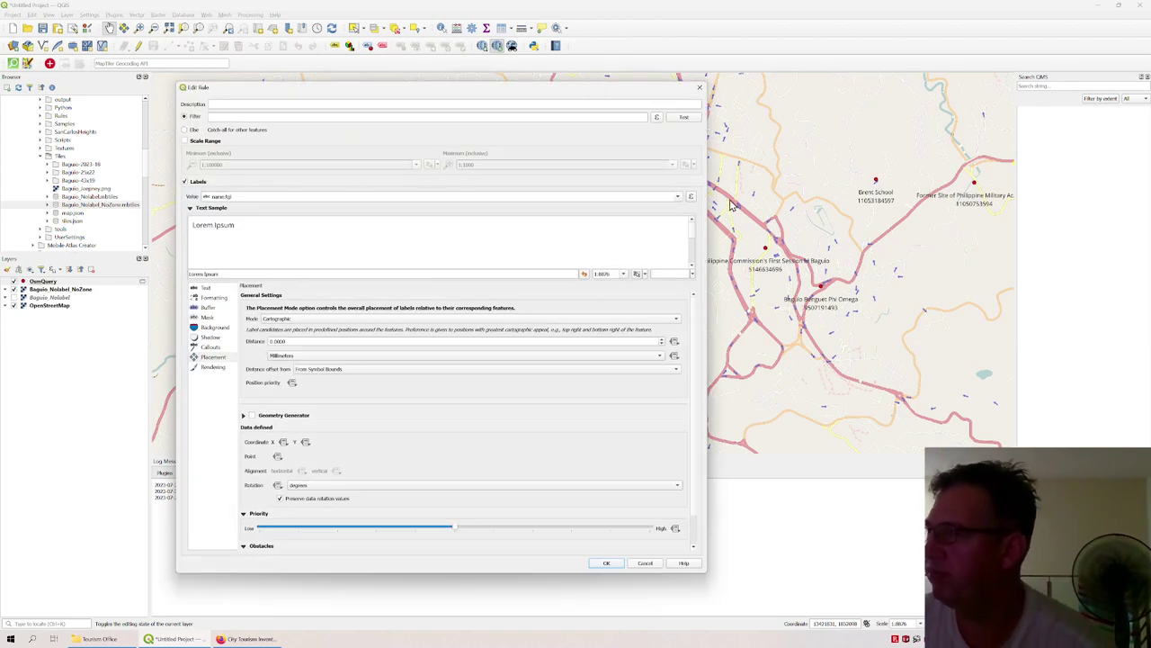
left_click(679, 198)
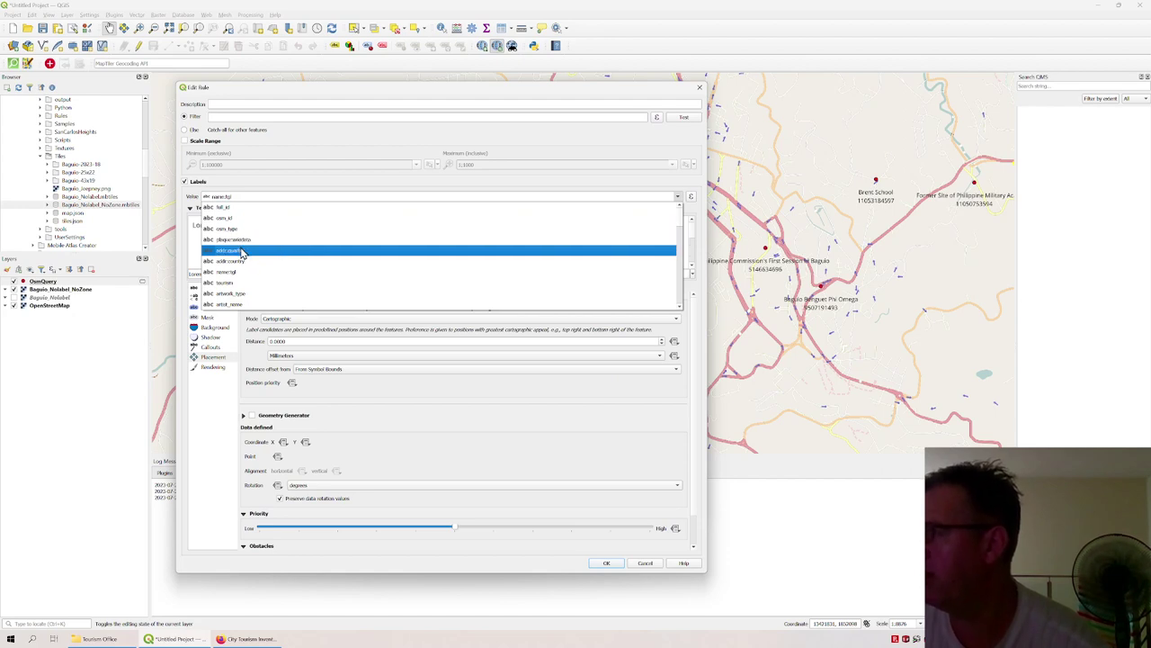
scroll(236, 261, "down", 1)
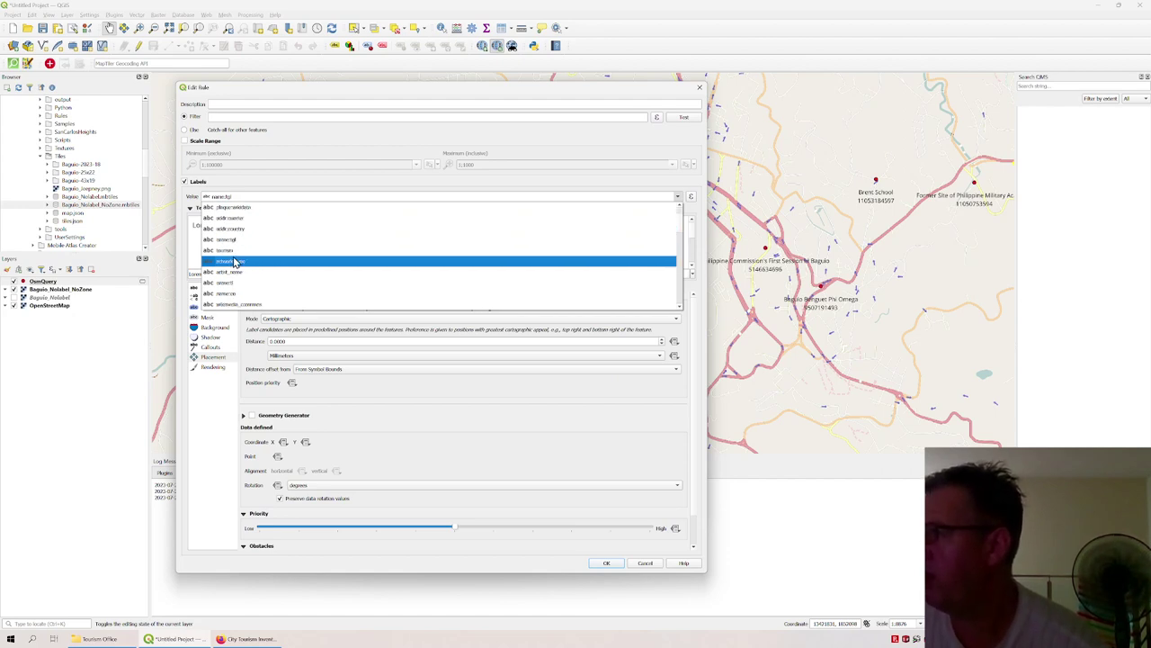
scroll(258, 265, "down", 2)
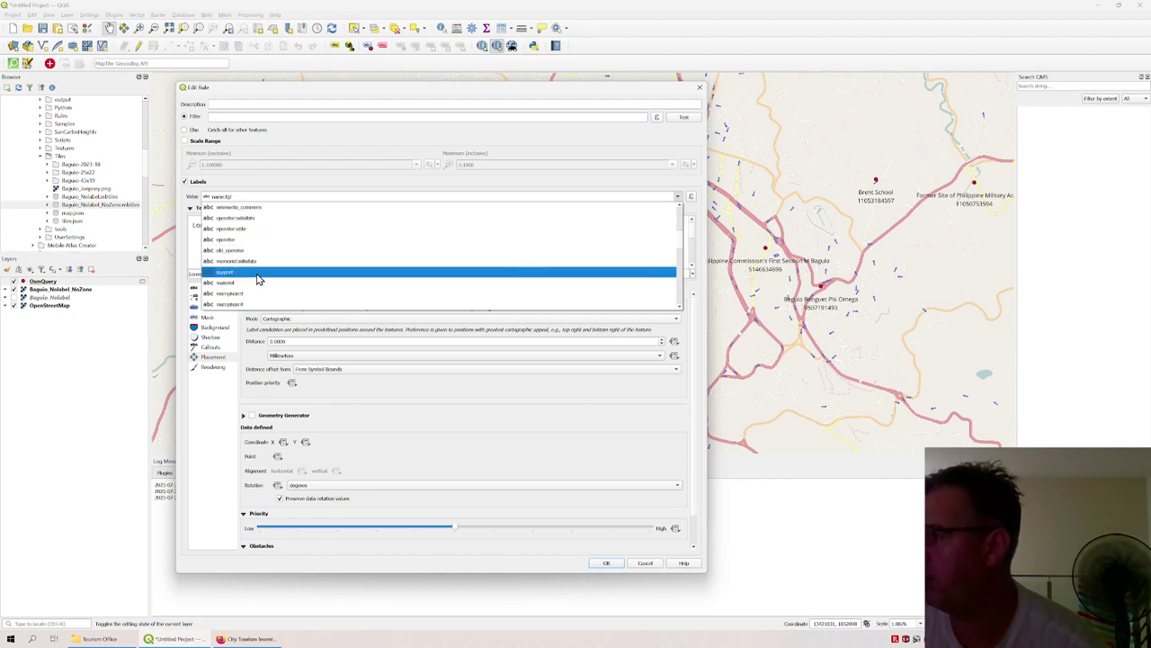
scroll(252, 270, "down", 1)
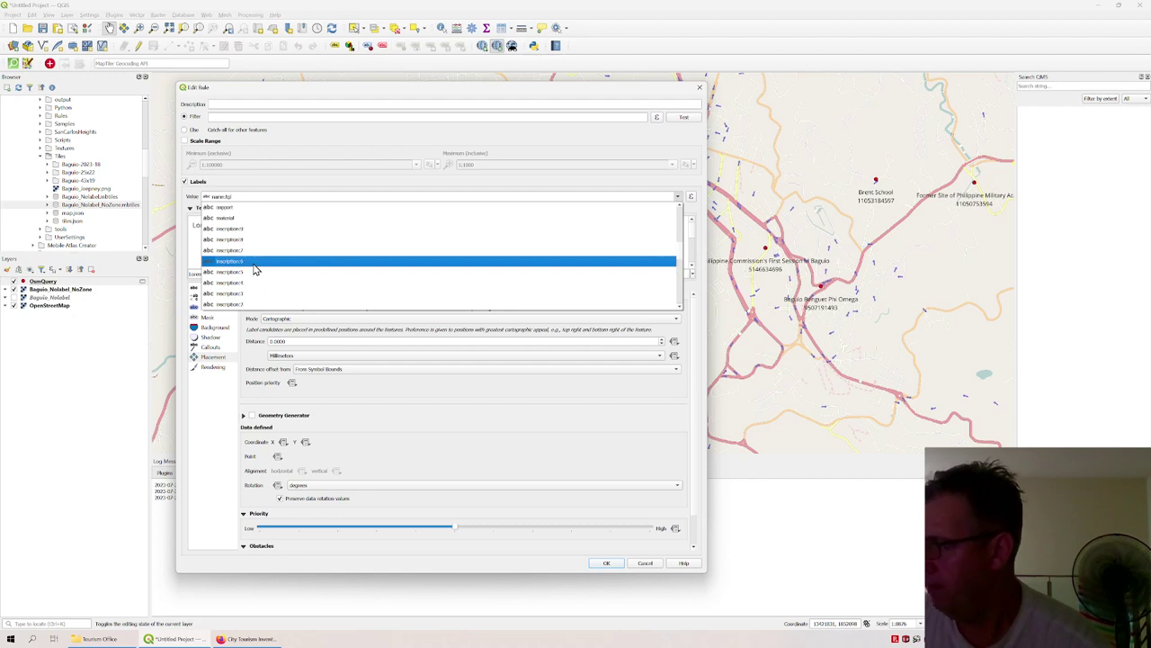
scroll(230, 214, "down", 2)
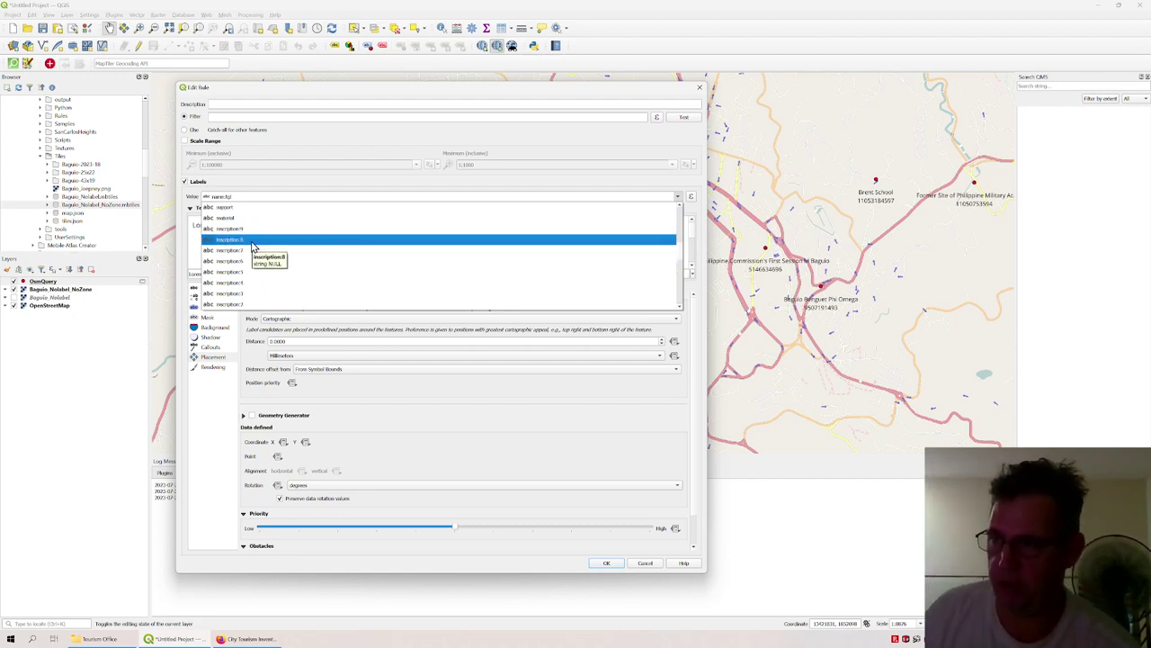
scroll(255, 245, "up", 3)
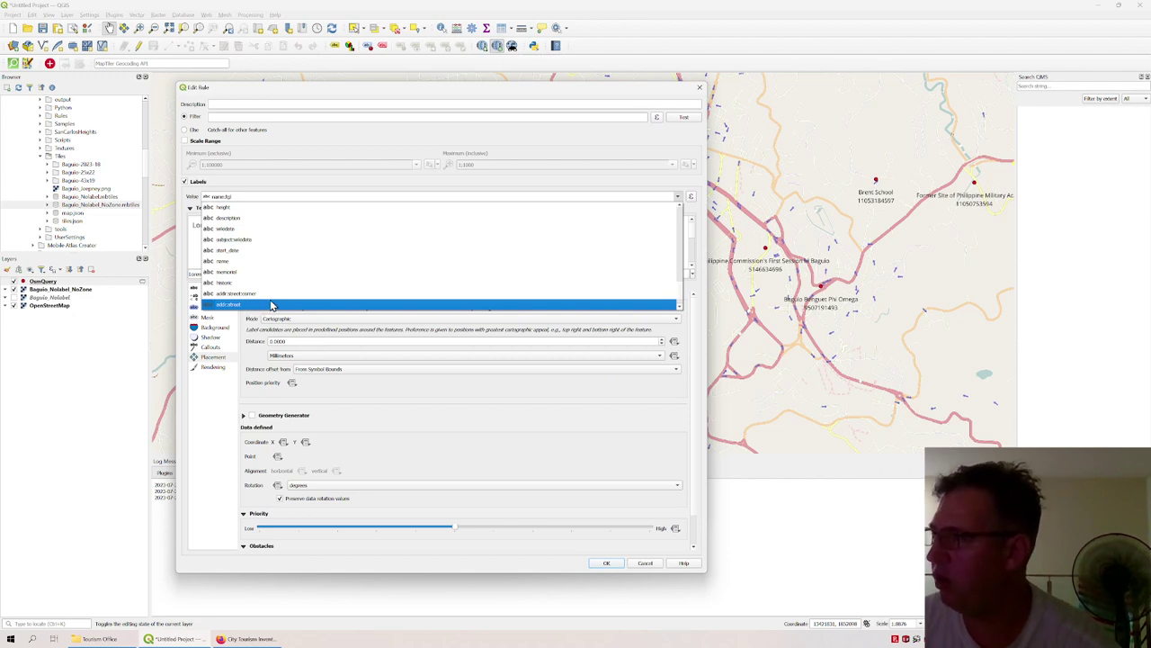
scroll(269, 292, "up", 2)
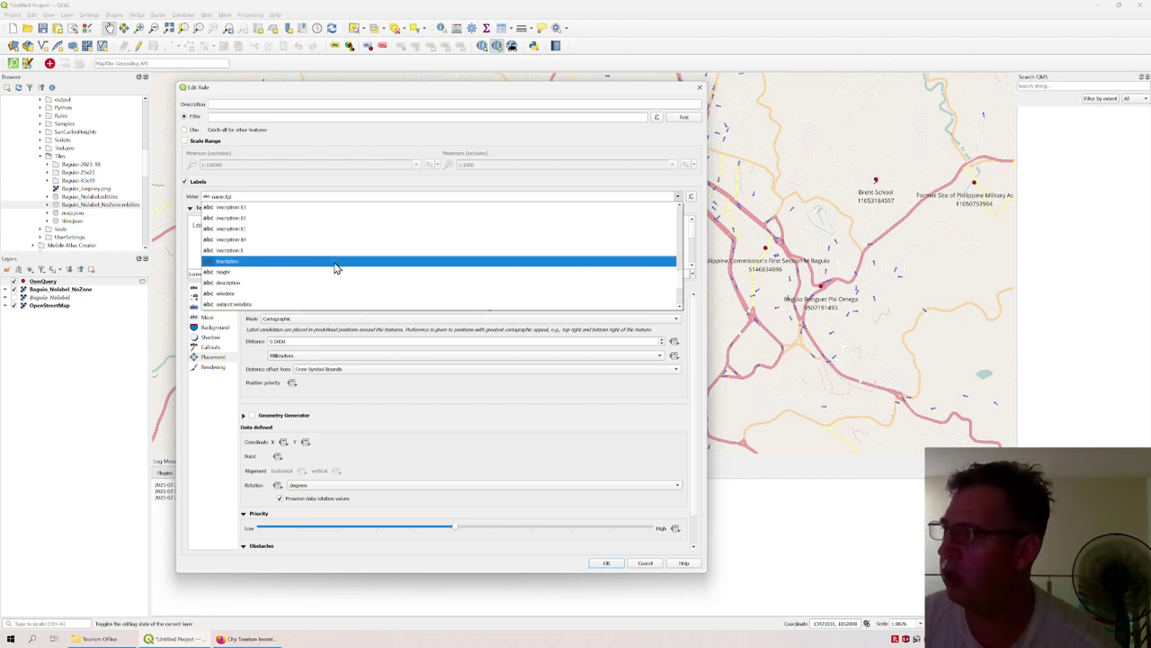
left_click(484, 410)
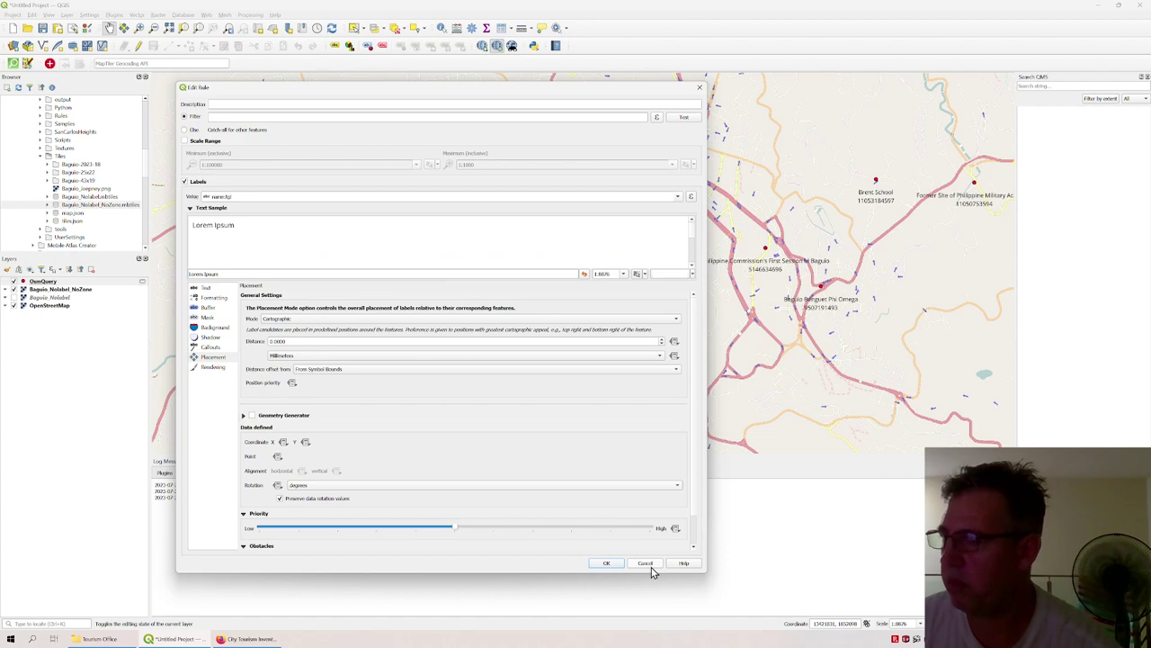
left_click(608, 563)
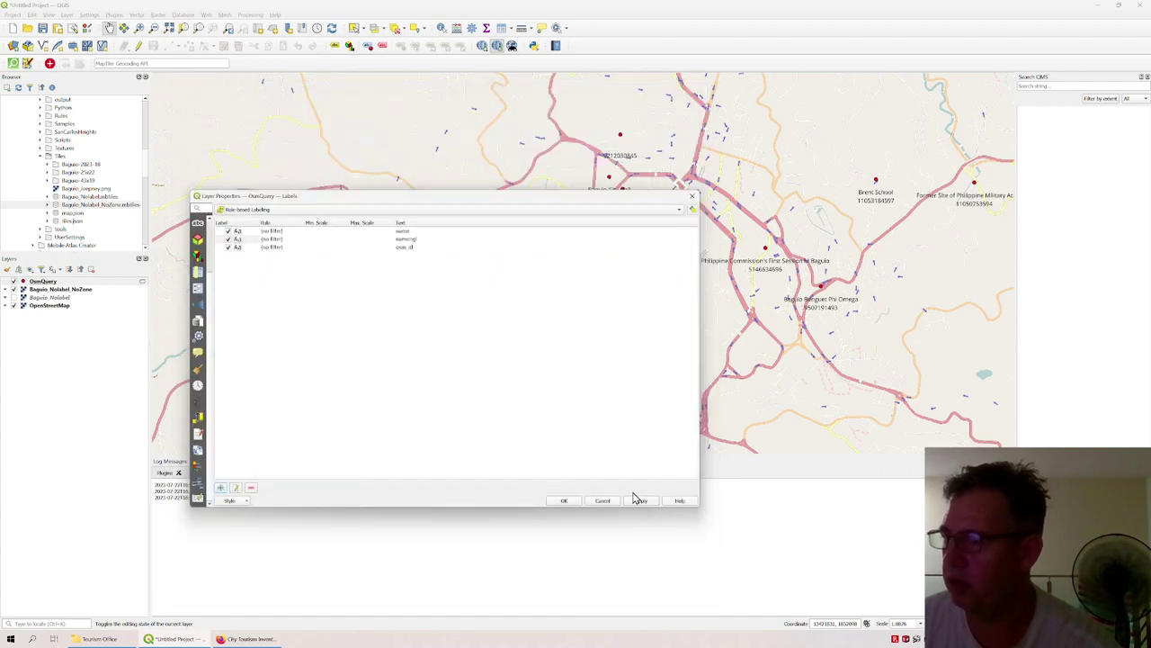
left_click(564, 501)
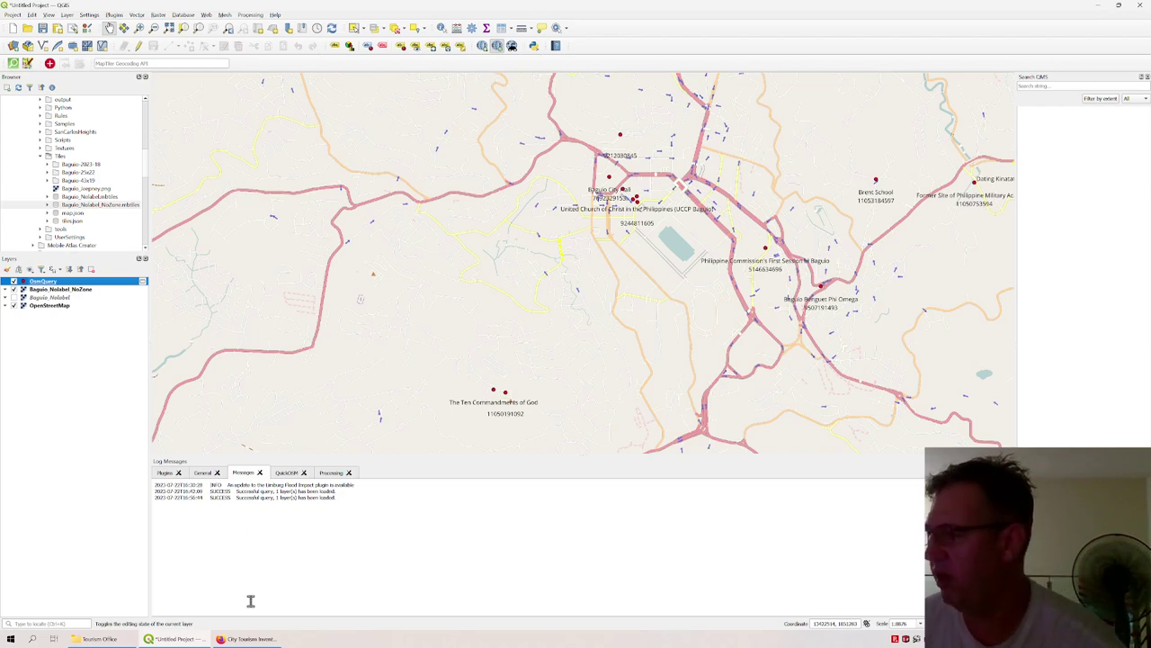
Step: Switch to the City Tourism Inventory PDF and examine the main OpenStreetMap tags listed for the attractions
left_click(247, 638)
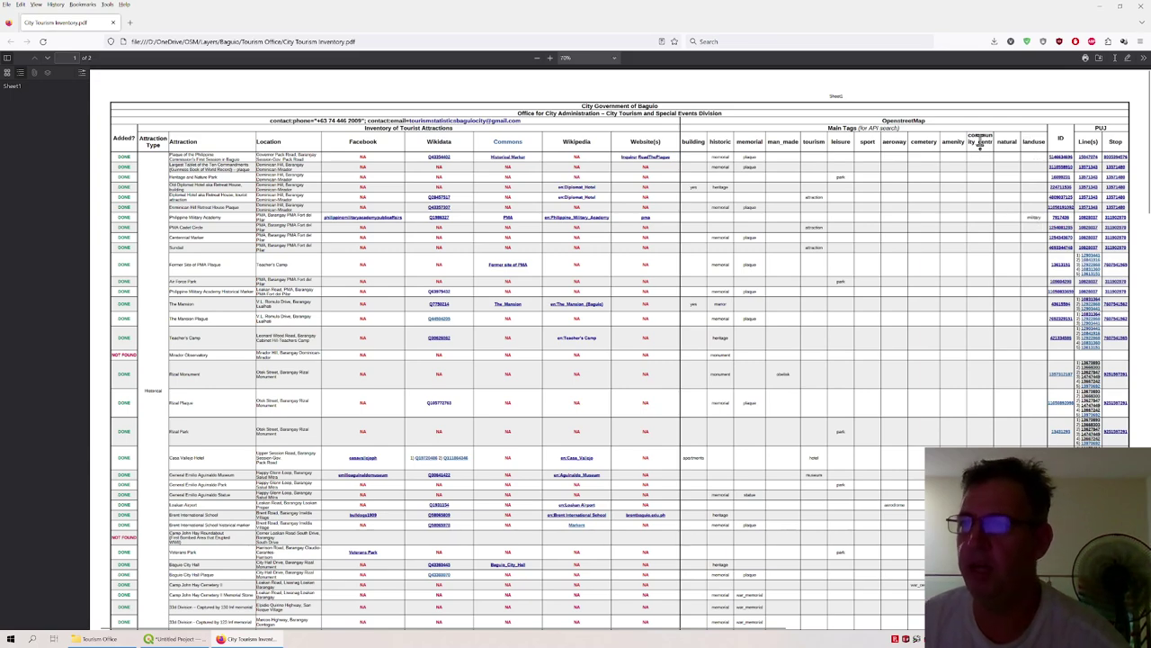
scroll(981, 245, "down", 2)
scroll(978, 250, "down", 5)
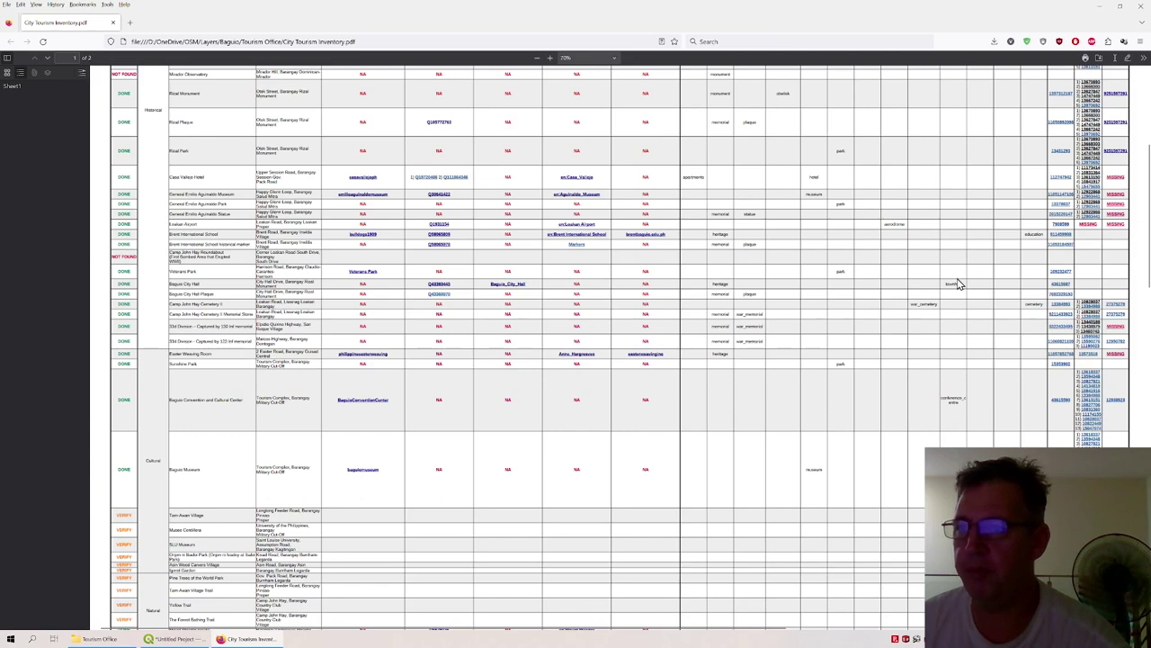
scroll(962, 262, "up", 5)
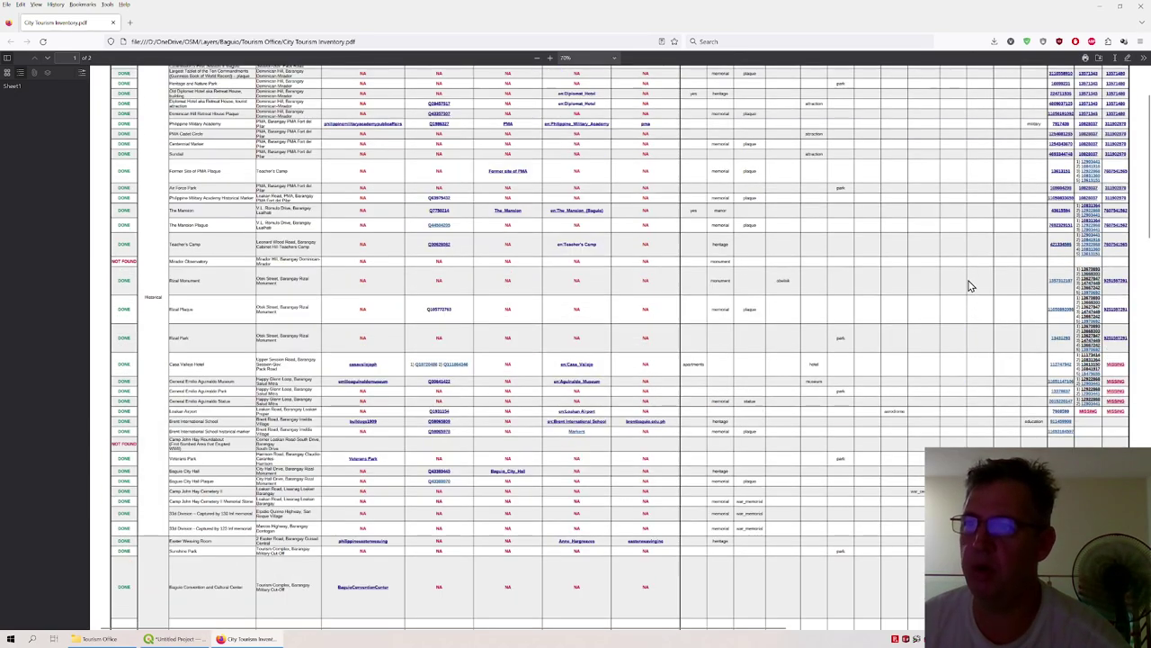
scroll(960, 353, "up", 2)
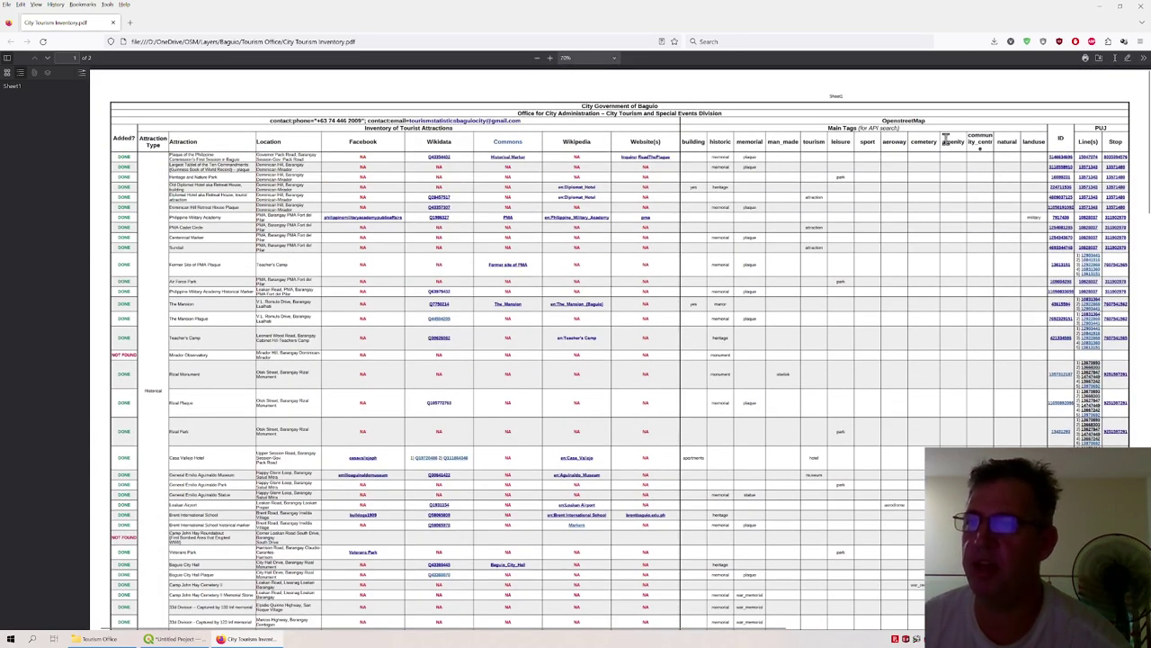
scroll(958, 444, "down", 2)
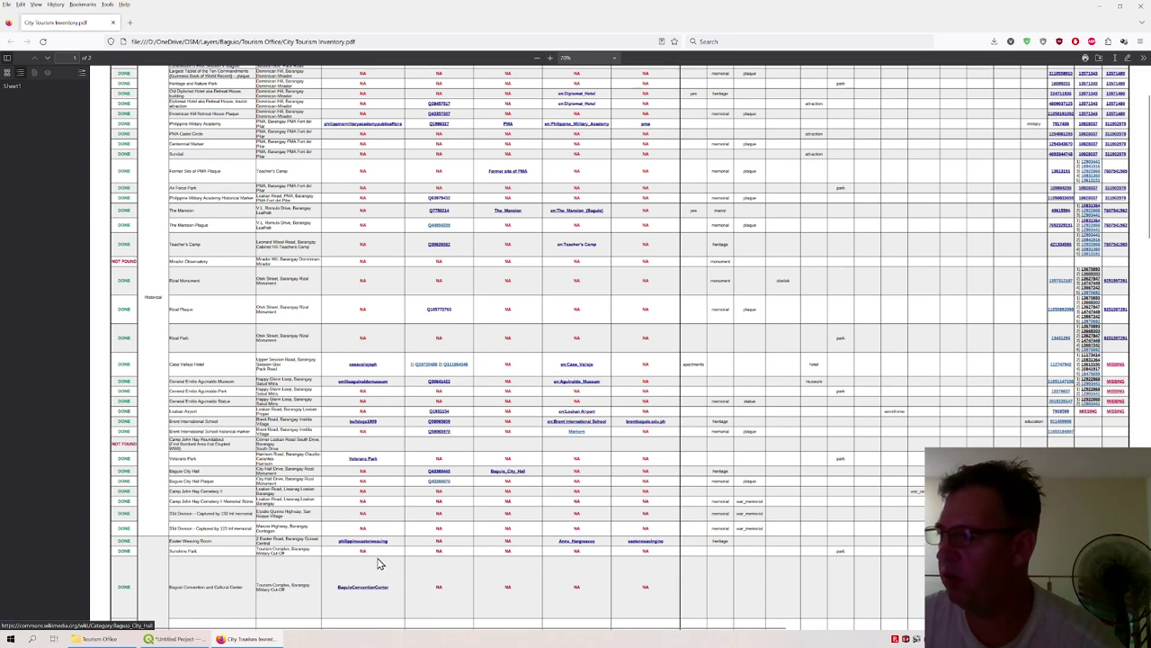
Step: Switch back to QGIS and hide the Baguio_Nolabel_NoZone and OpenStreetMap base layers
left_click(157, 638)
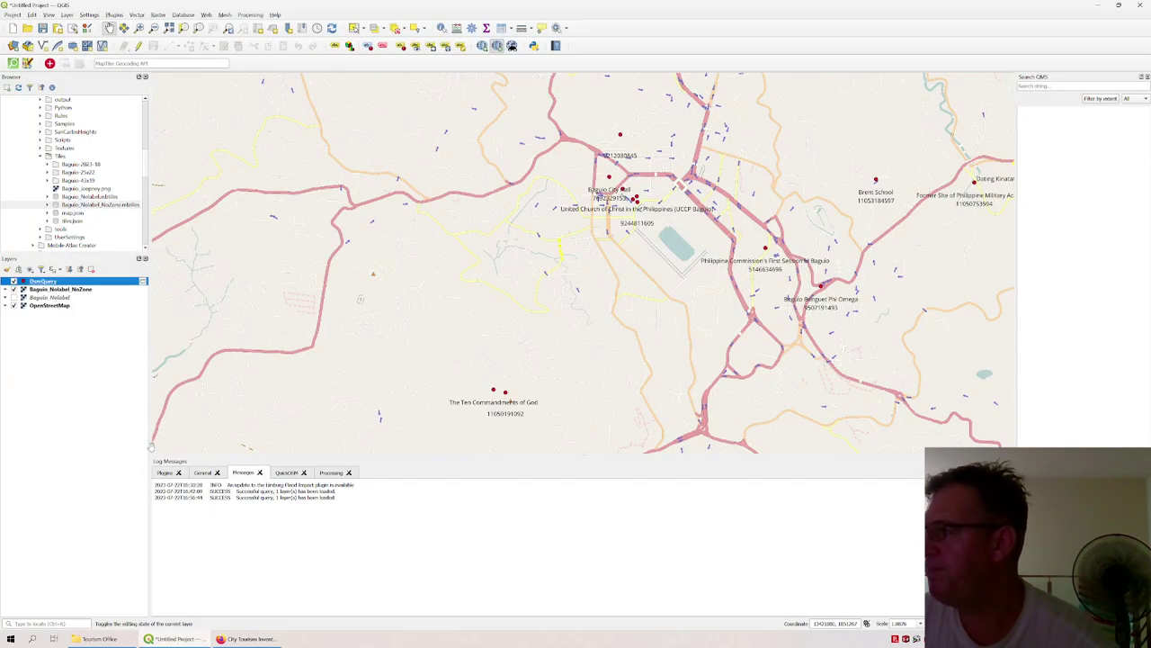
left_click(13, 289)
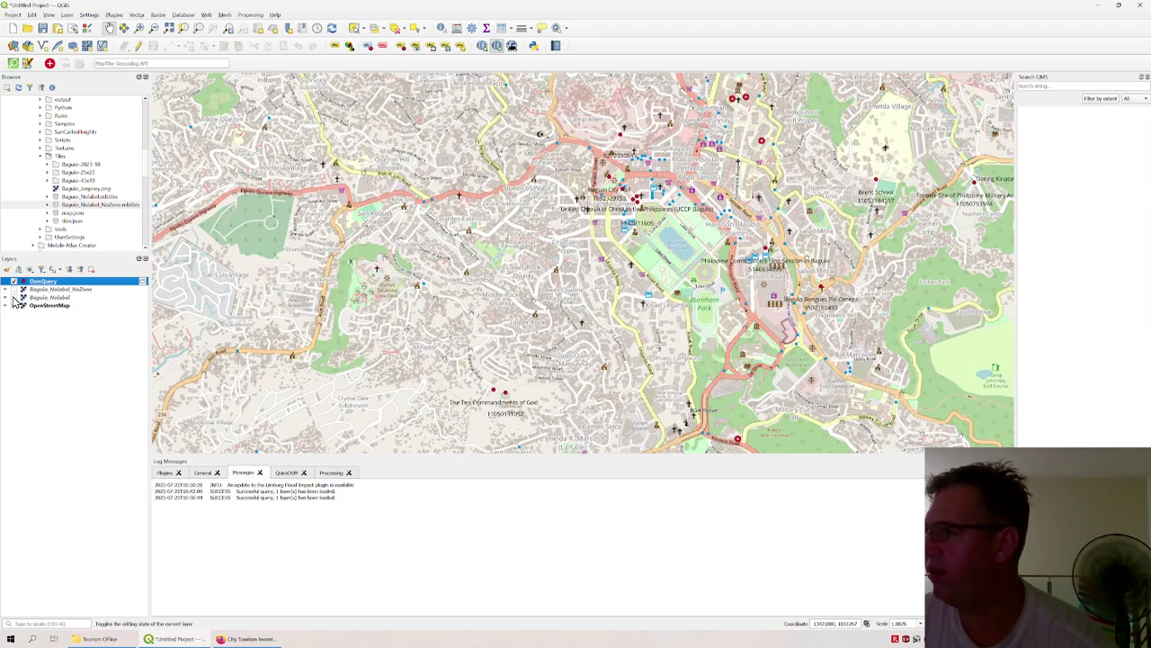
left_click(69, 308)
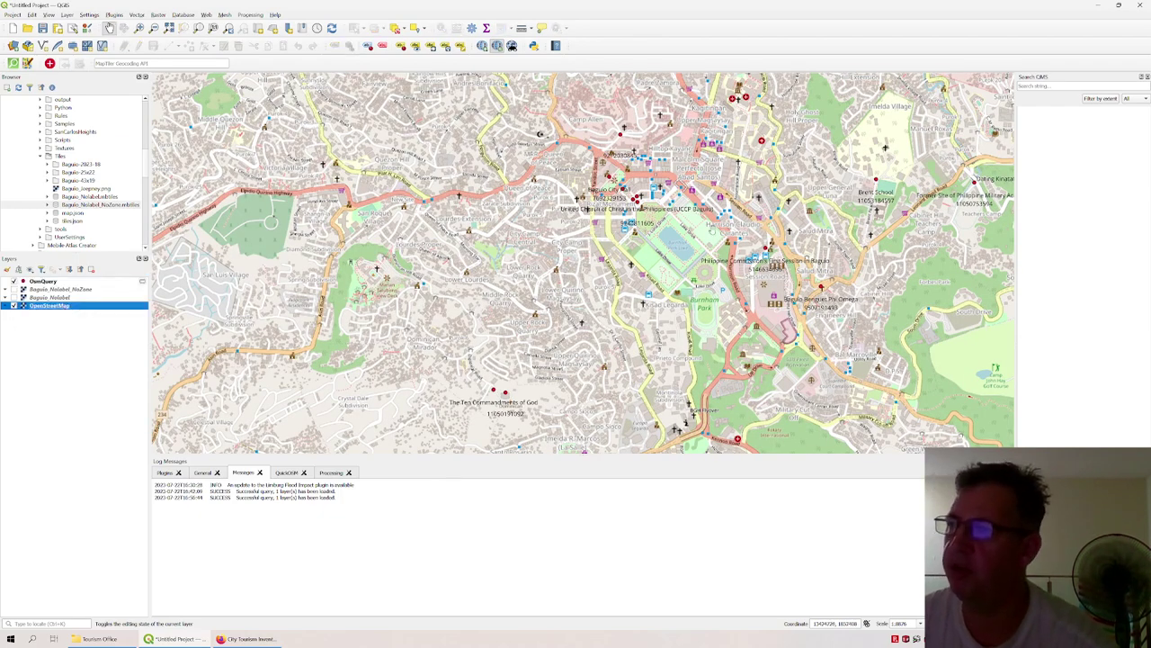
left_click(14, 306)
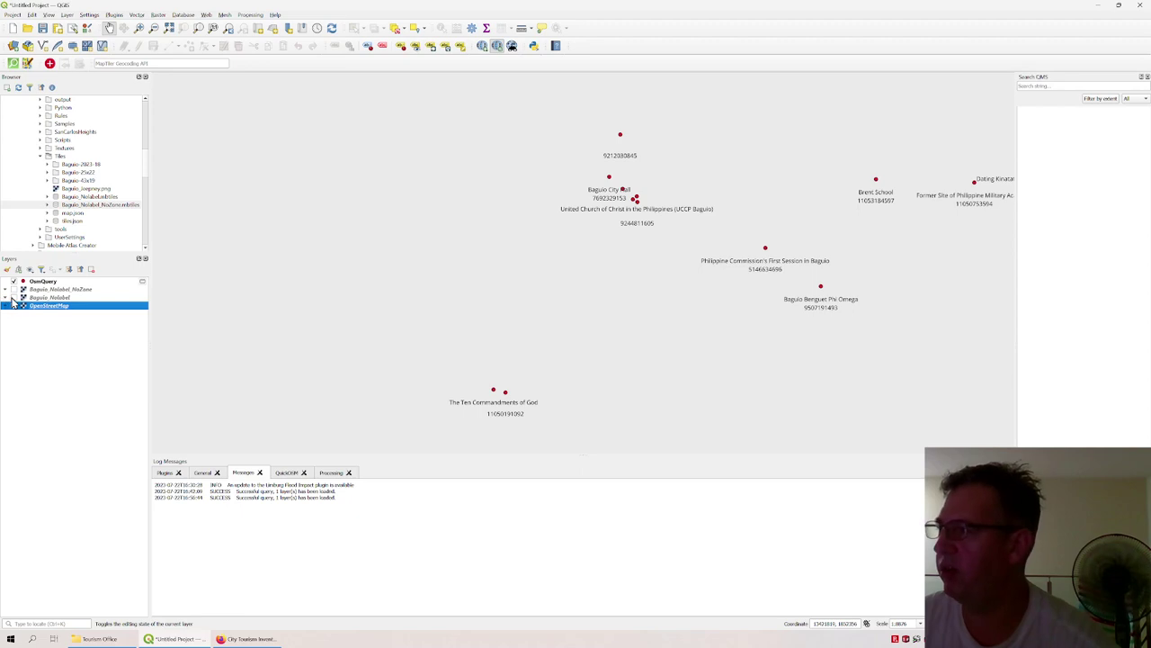
Step: Show the Baguio_Nolabel and Baguio_Nolabel_NoZone tile layers briefly to compare them, and hide both again
left_click(14, 304)
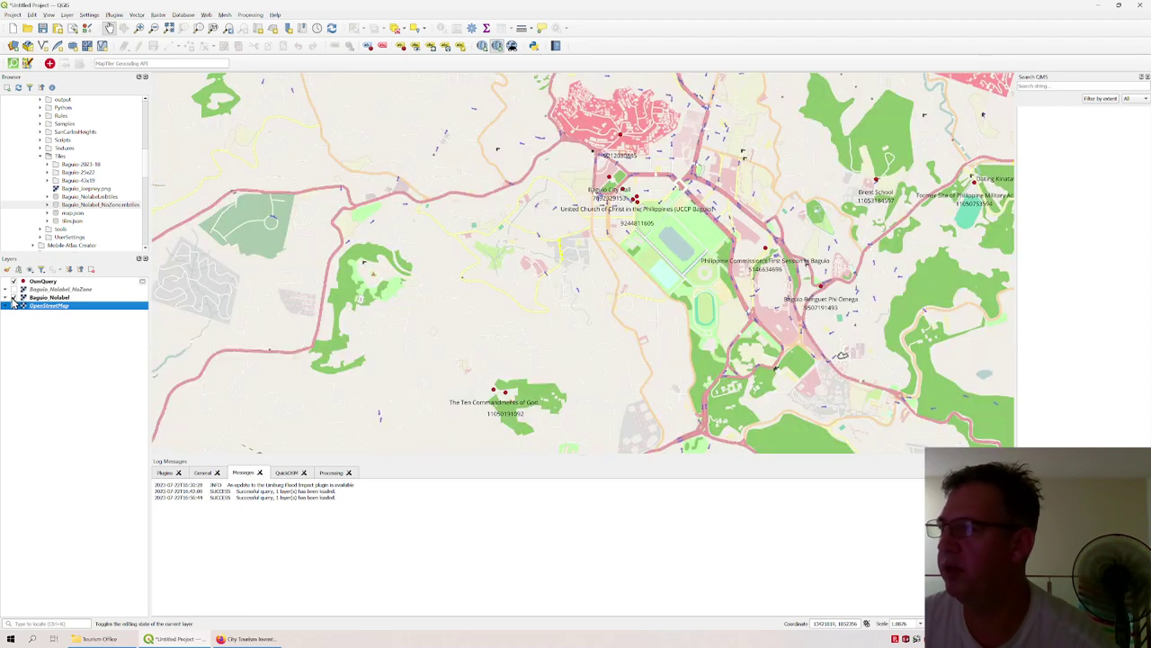
left_click(14, 305)
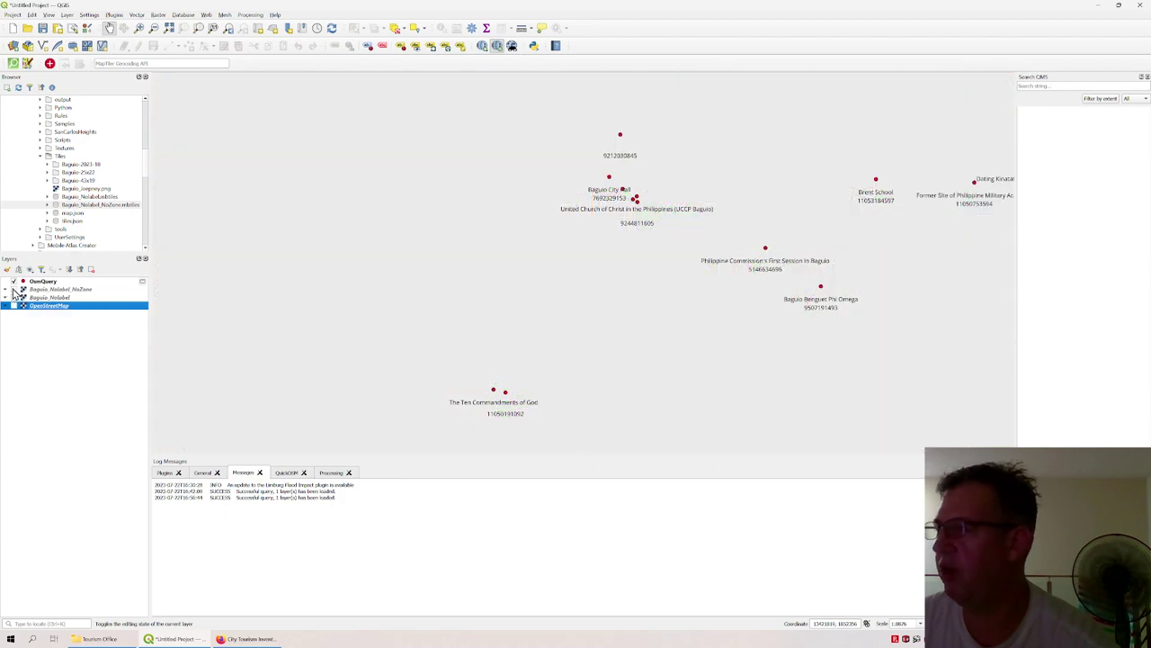
left_click(14, 290)
left_click(13, 304)
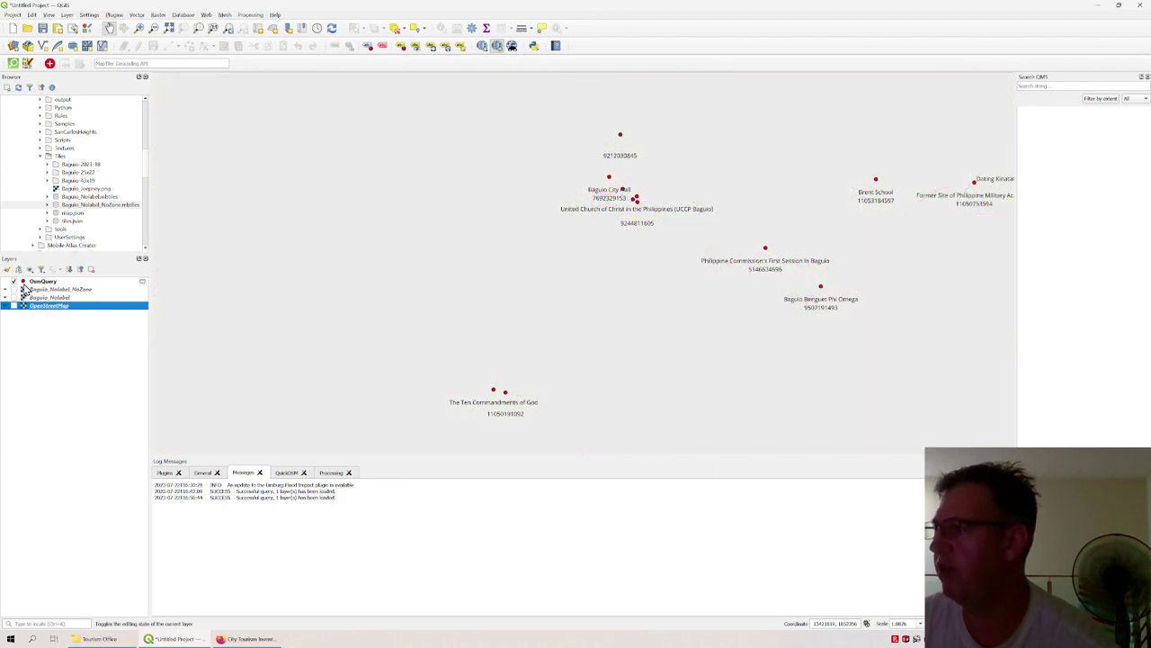
Step: Remove the OsmQuery layer from the project
right_click(27, 282)
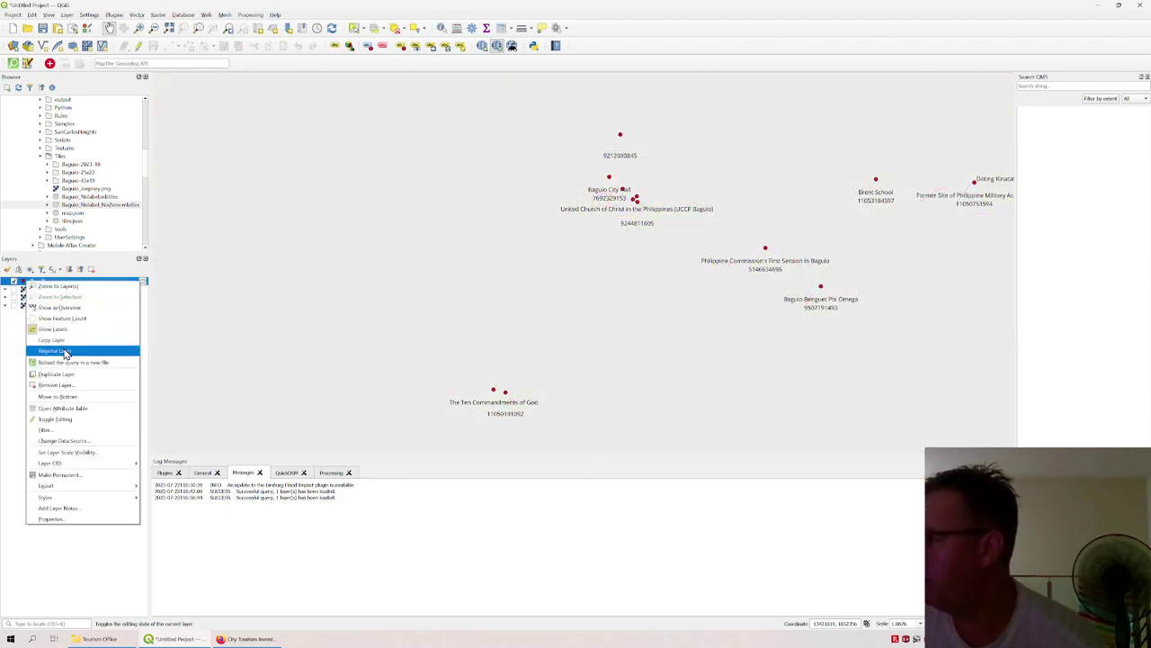
left_click(69, 384)
left_click(566, 332)
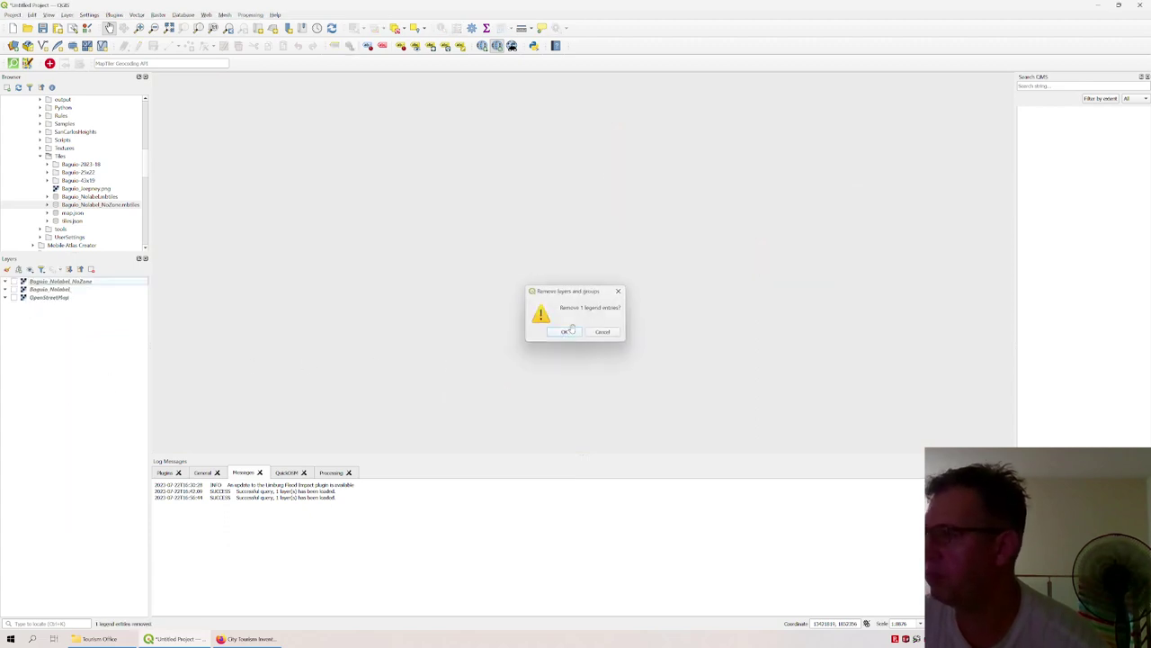
Step: Run the personal BaguioTourism map preset in QuickOSM to load all tourism layers, and close the QuickOSM dialog
left_click(136, 16)
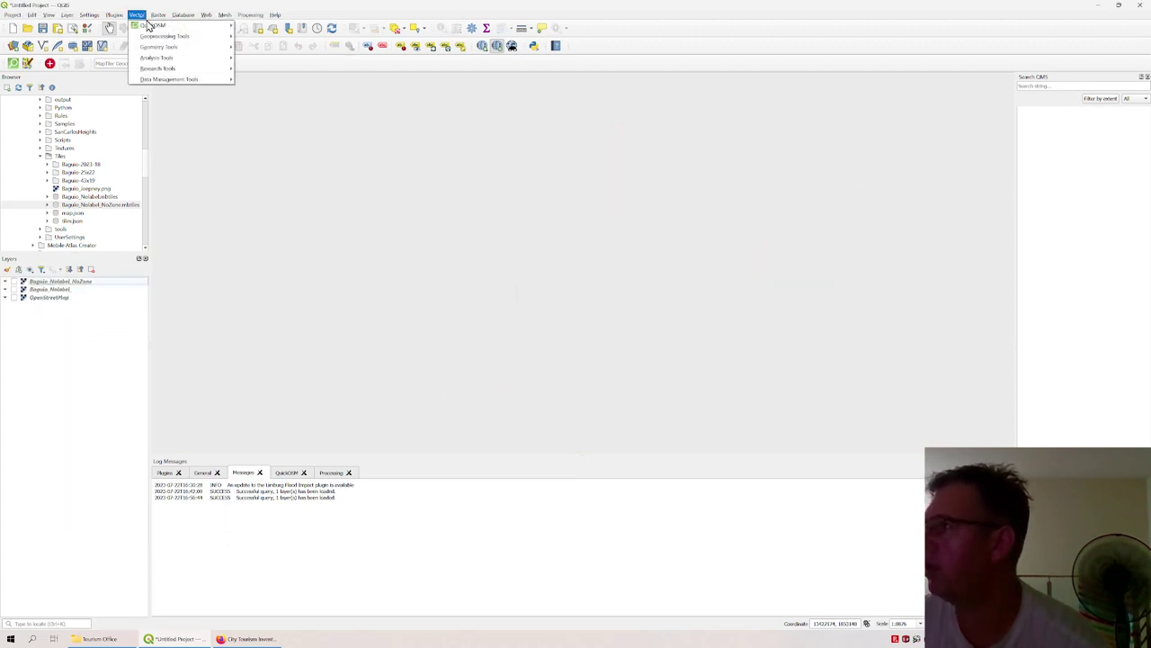
mouse_move(148, 25)
left_click(261, 32)
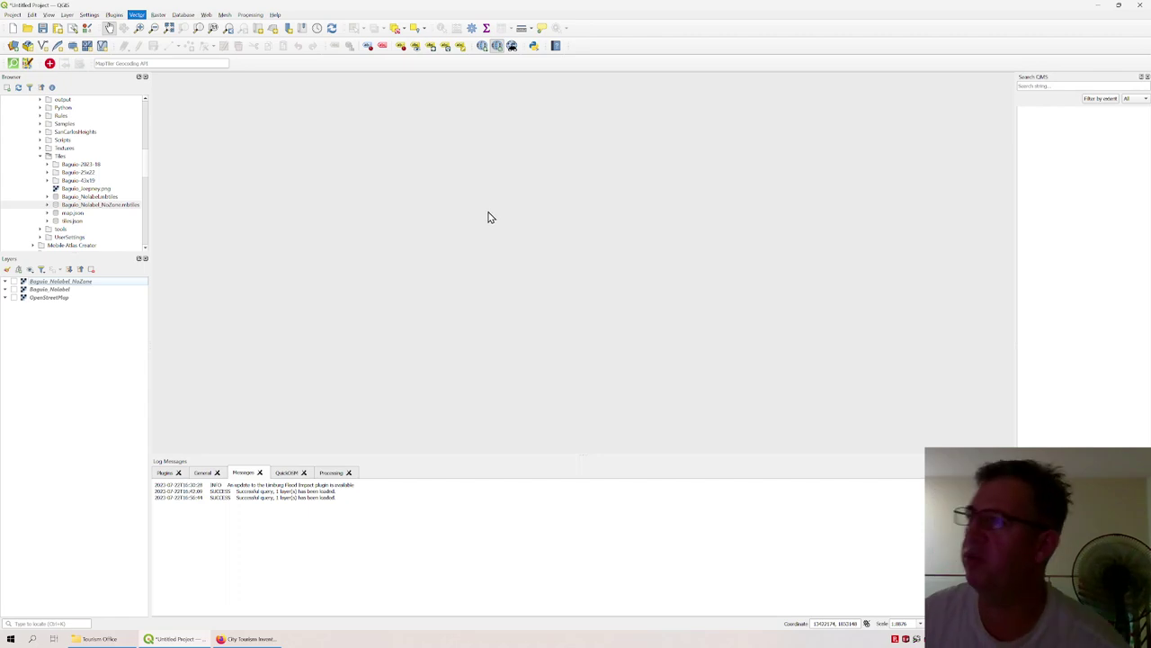
left_click(387, 134)
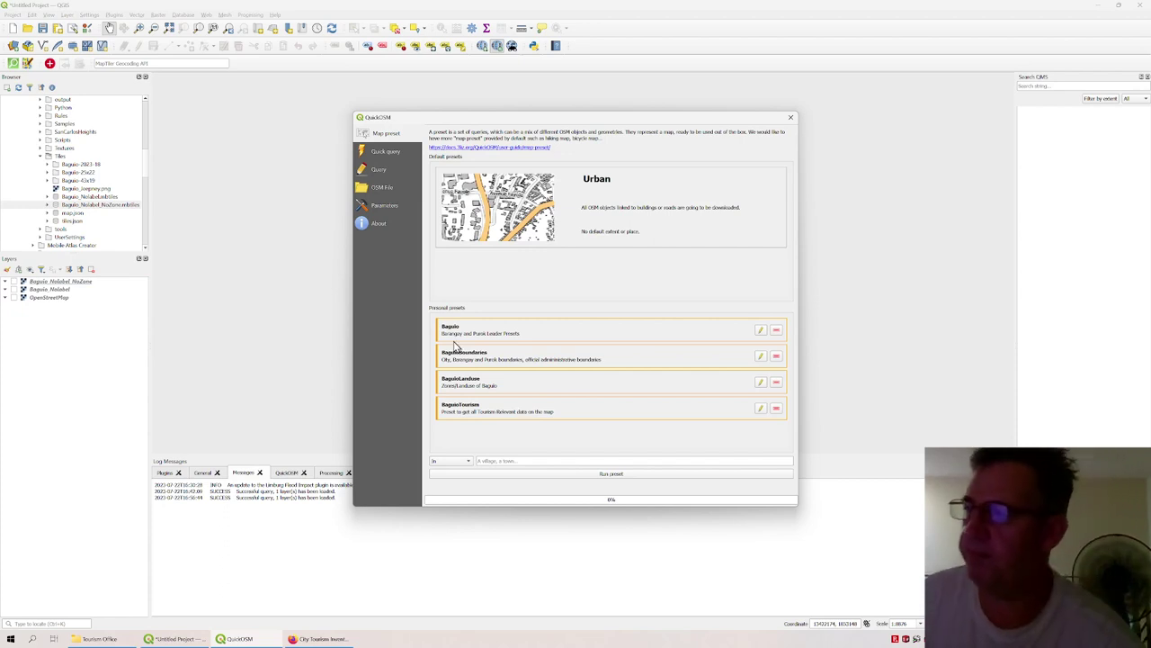
left_click(529, 413)
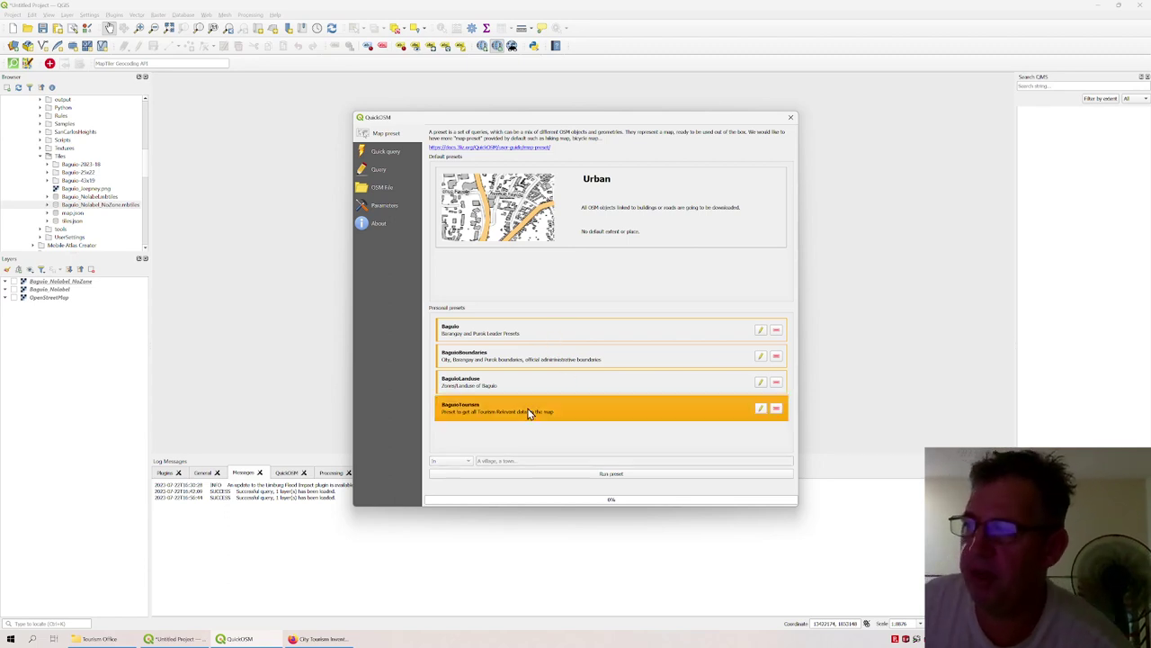
left_click(635, 476)
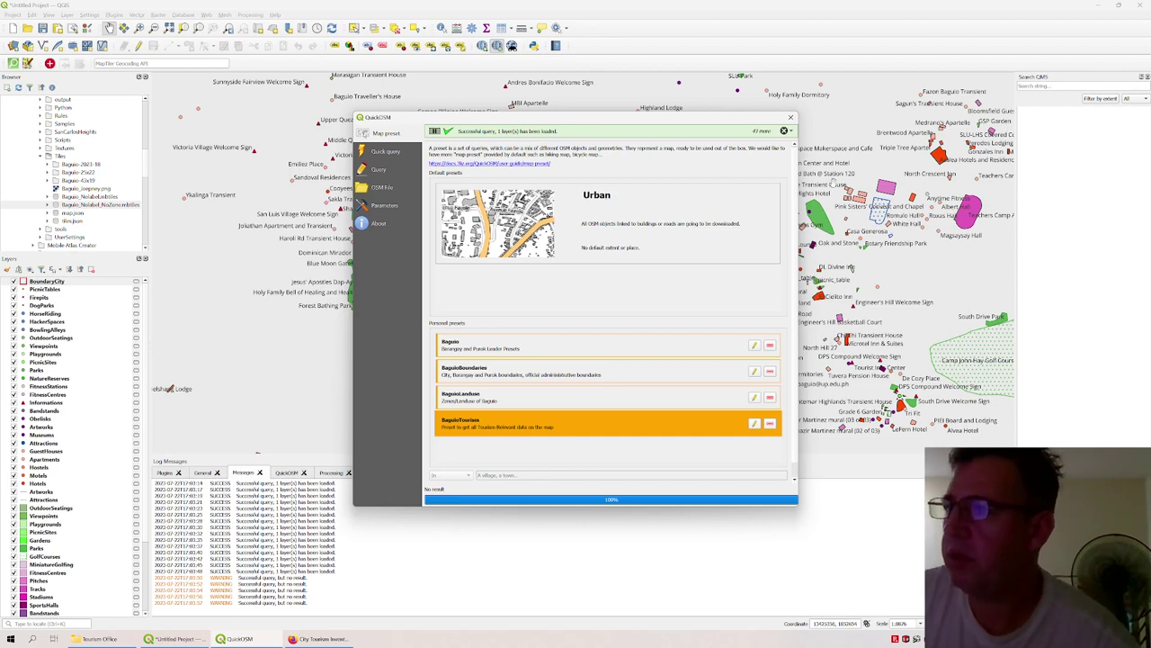
left_click(790, 117)
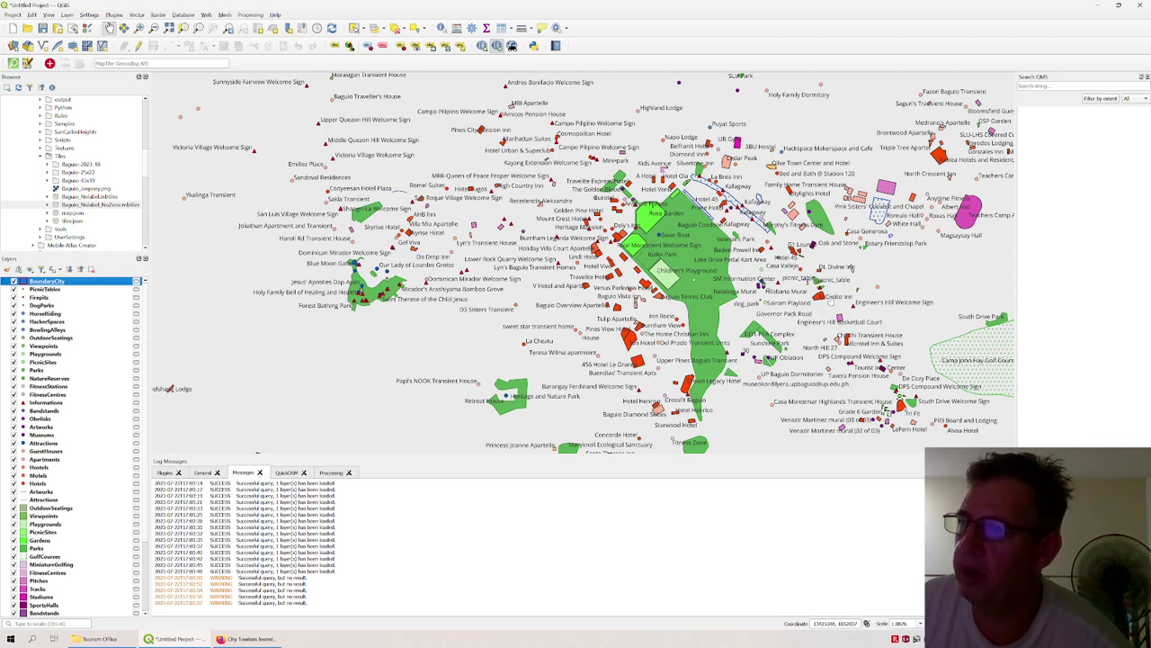
Step: Examine the loaded tourism features around the city centre, Camp John Hay and the southern part of Baguio
left_click_drag(926, 335, 842, 302)
left_click_drag(920, 293, 791, 297)
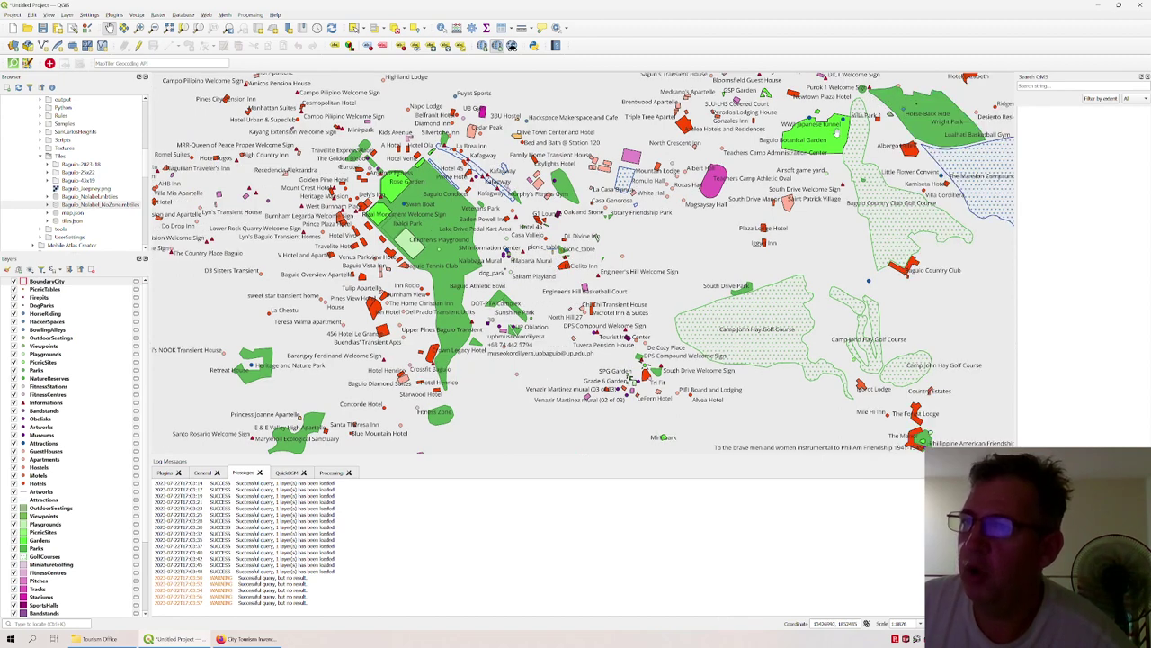
left_click_drag(867, 236, 778, 203)
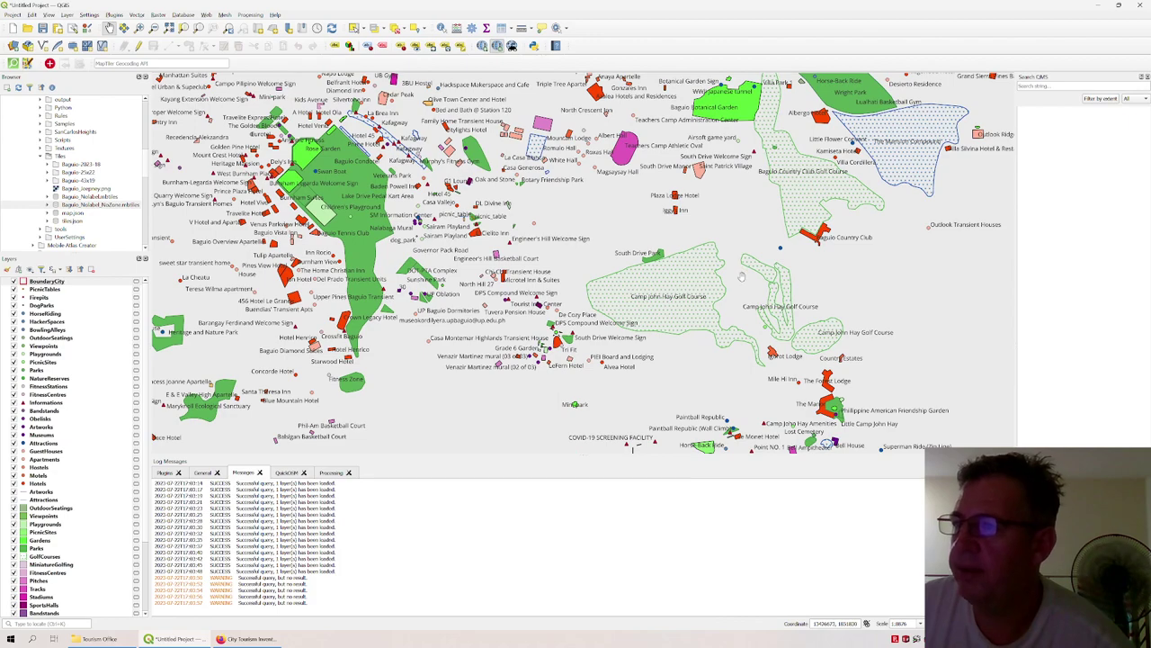
scroll(741, 279, "down", 1)
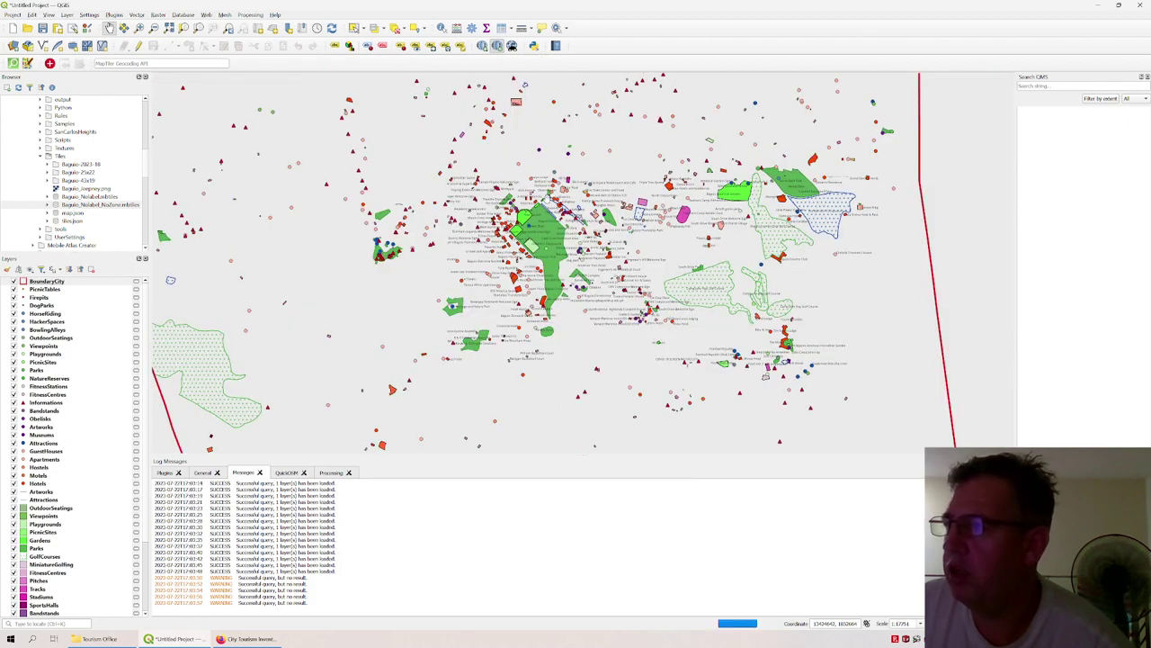
left_click_drag(416, 182, 446, 246)
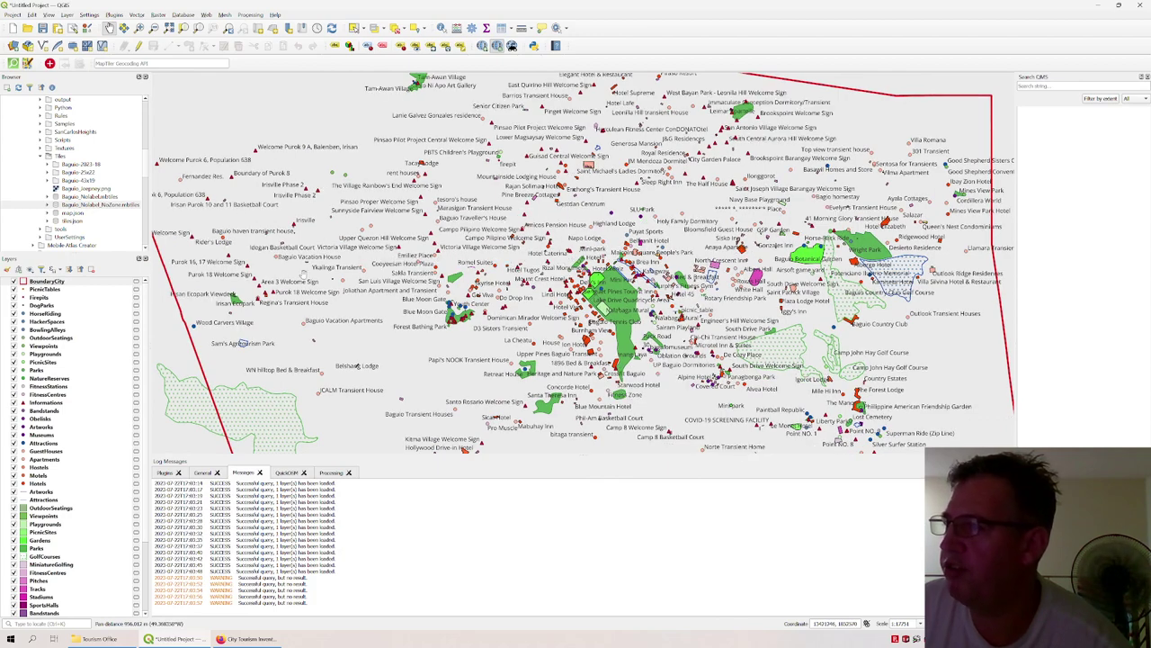
left_click_drag(447, 393, 393, 298)
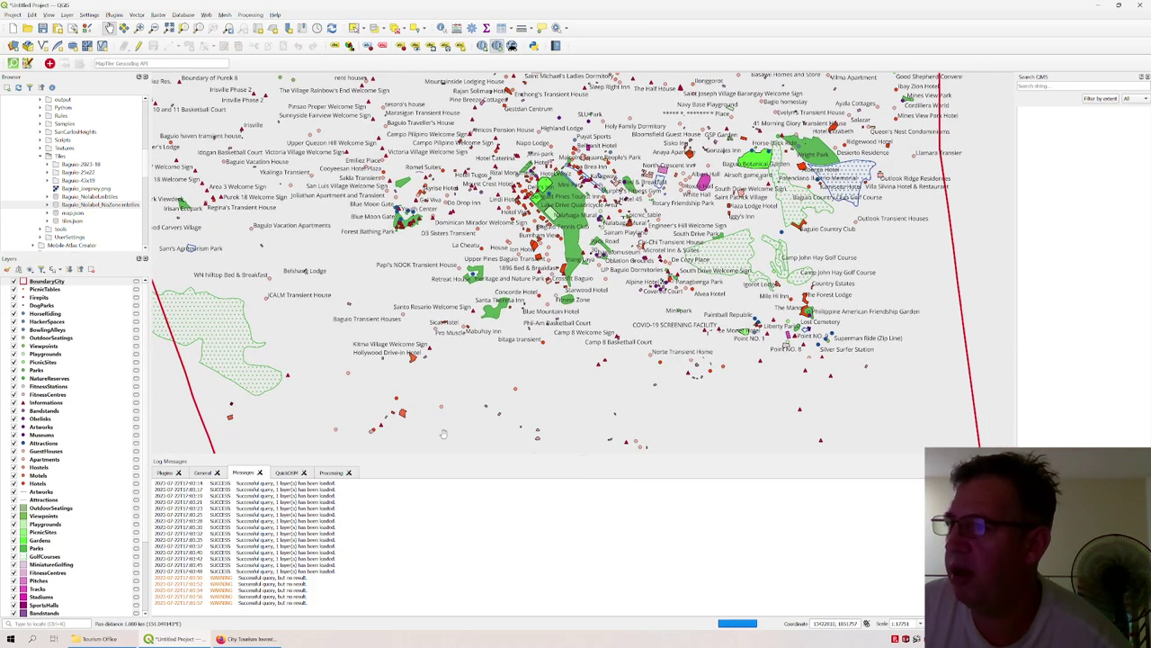
left_click_drag(491, 270, 470, 122)
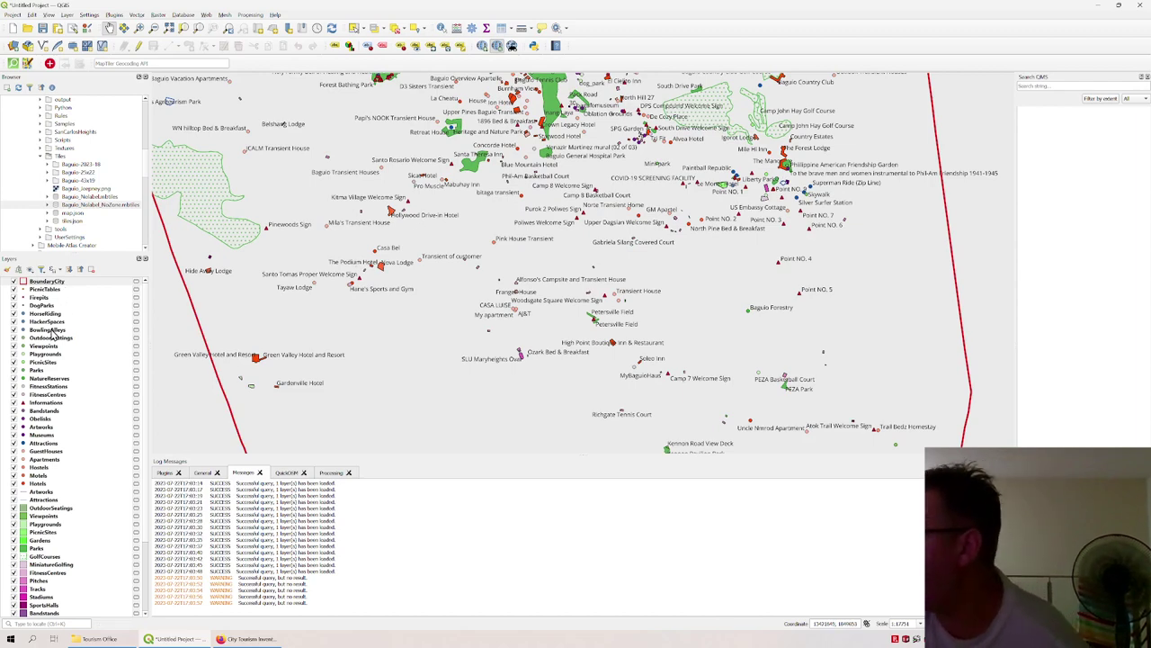
Step: Examine how the tourism features are spread within the whole Baguio city boundary
scroll(368, 281, "down", 1)
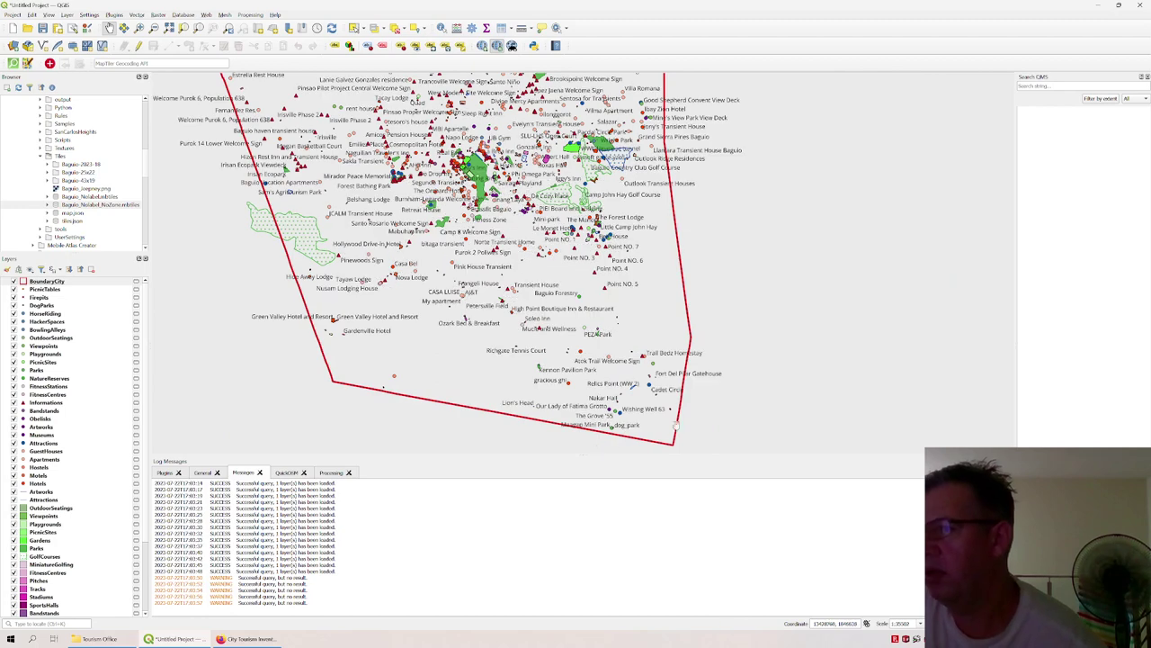
left_click_drag(611, 200, 653, 271)
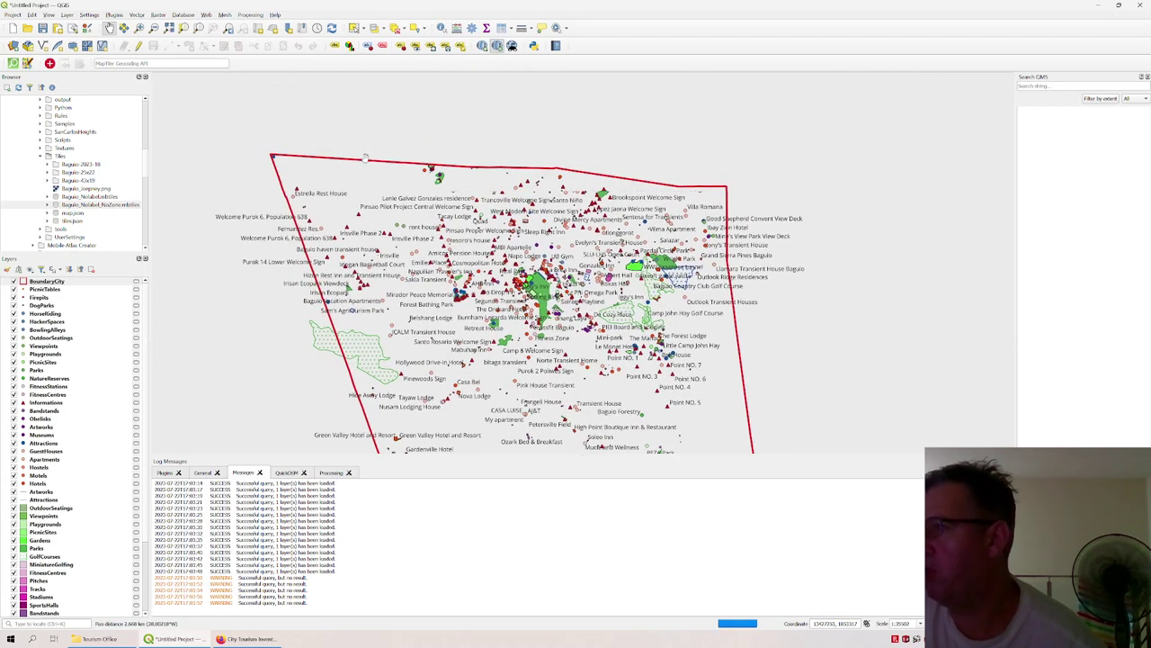
left_click_drag(673, 317, 653, 262)
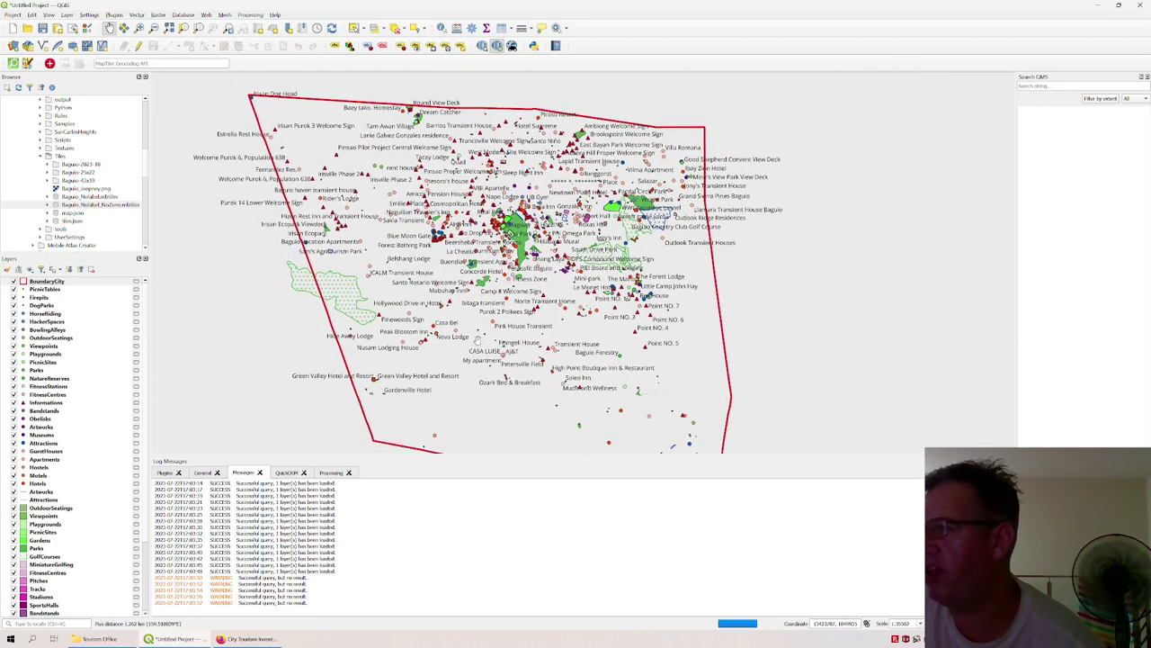
scroll(479, 338, "down", 1)
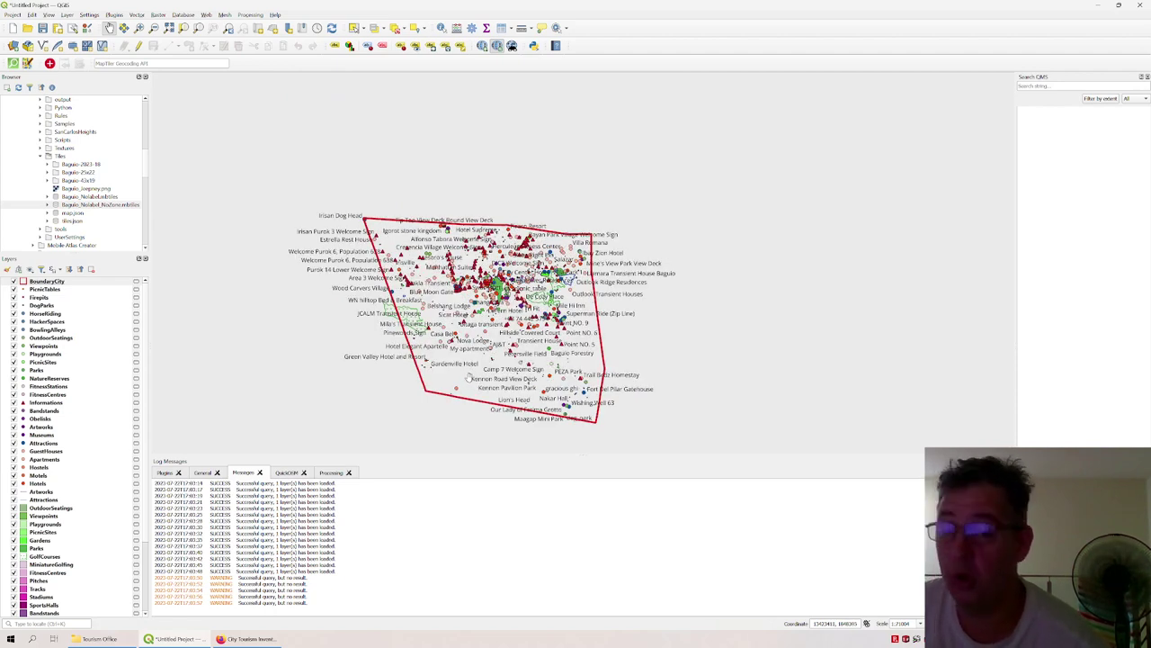
left_click_drag(460, 355, 465, 330)
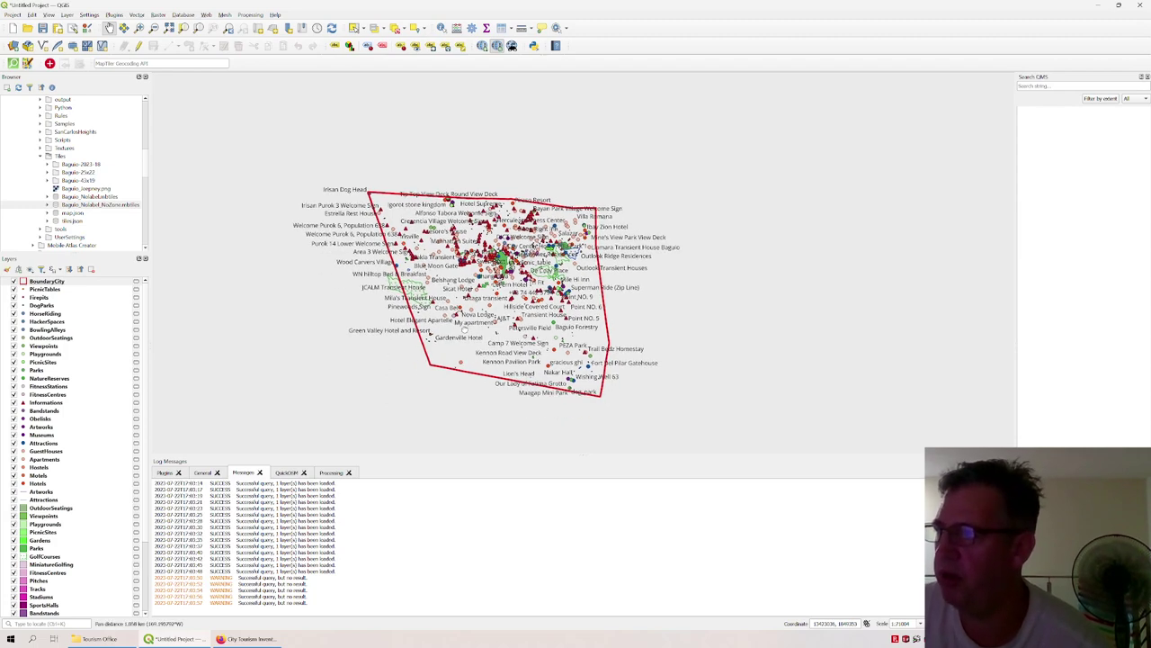
scroll(465, 330, "up", 1)
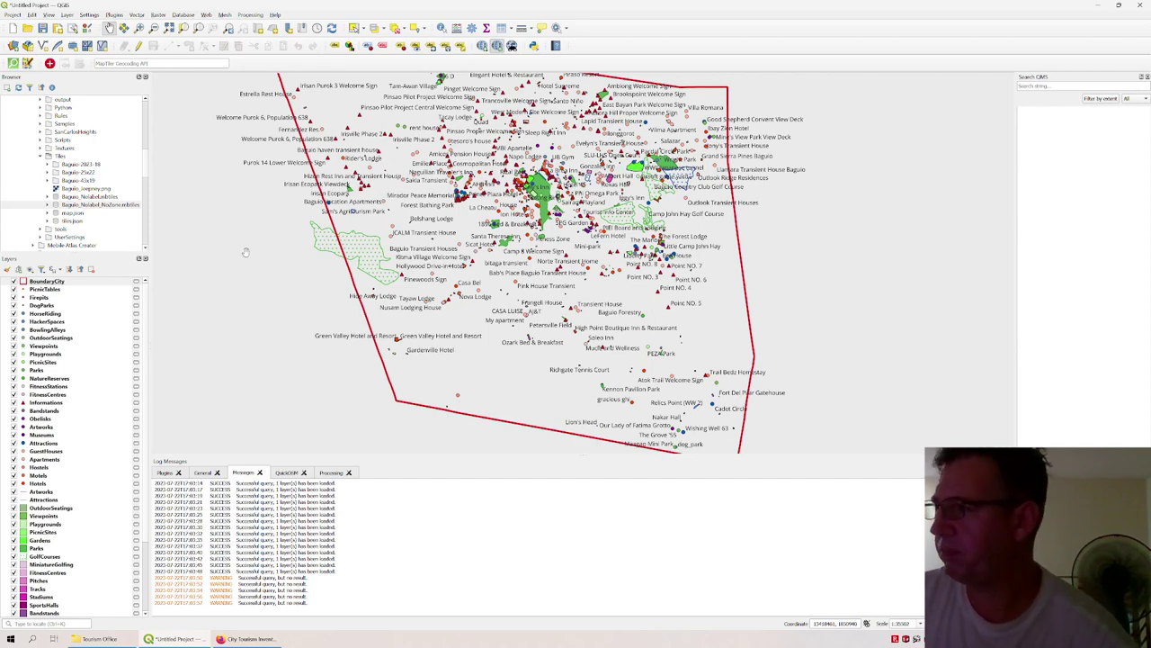
left_click_drag(244, 253, 277, 311)
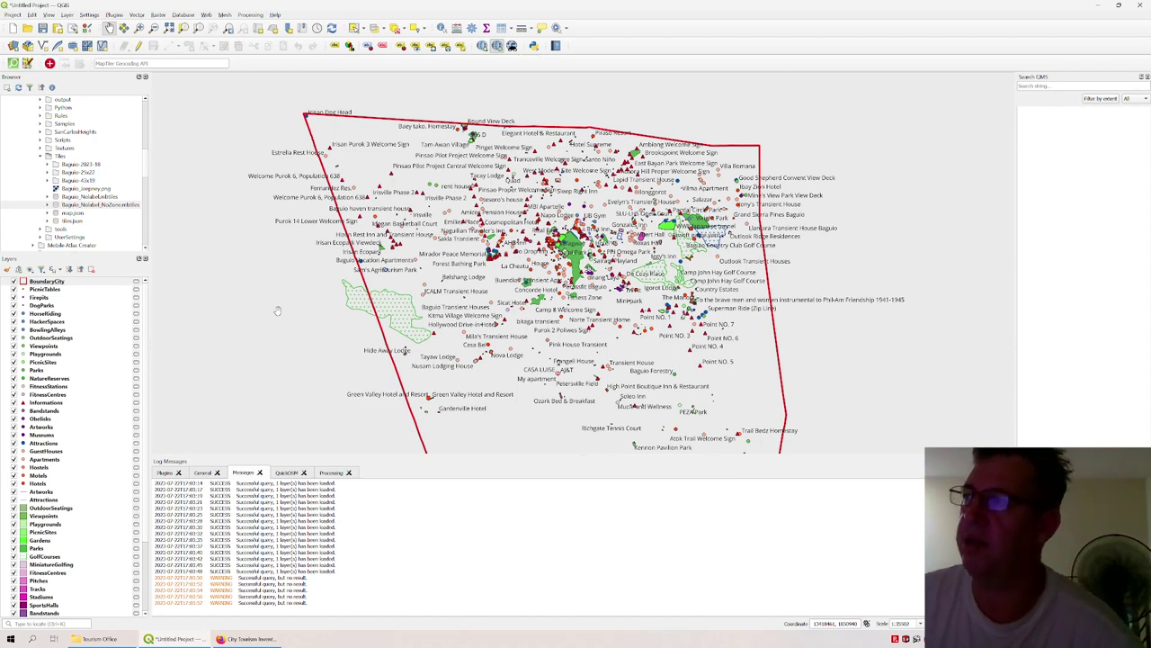
left_click_drag(351, 253, 339, 225)
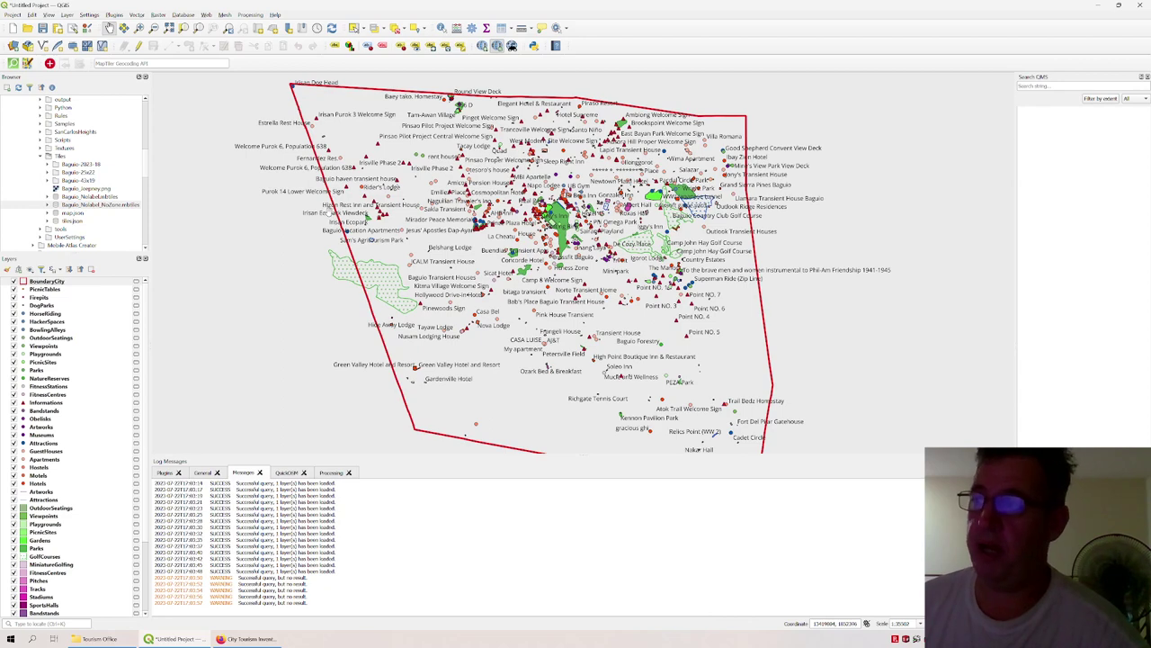
left_click_drag(389, 253, 389, 247)
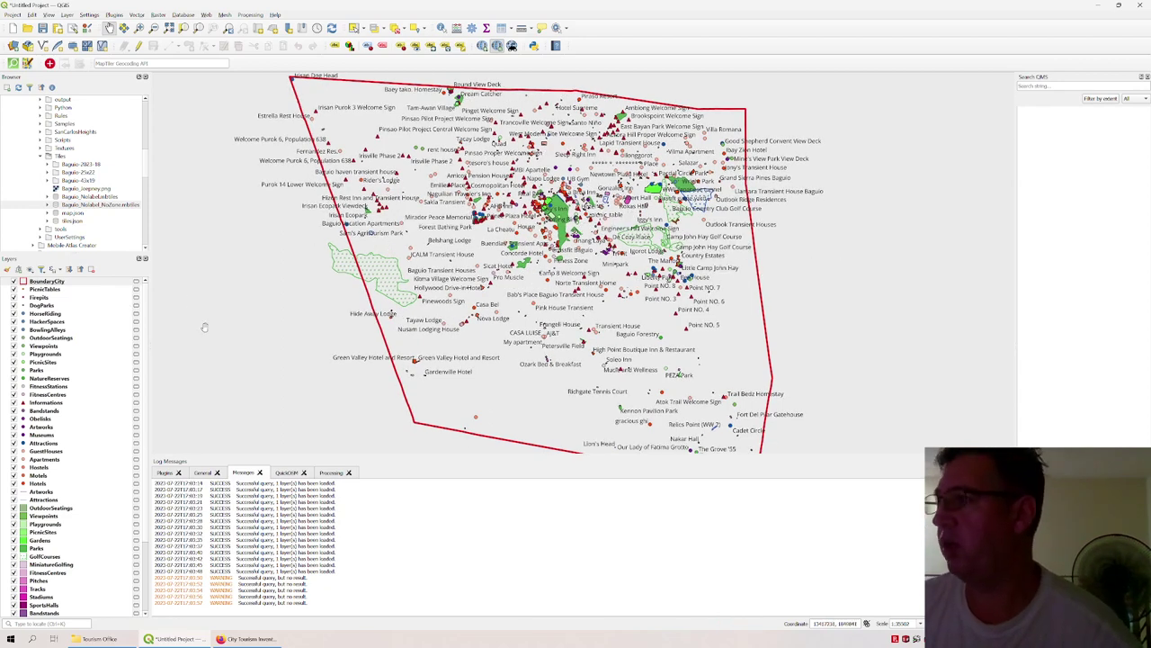
left_click_drag(242, 338, 281, 387)
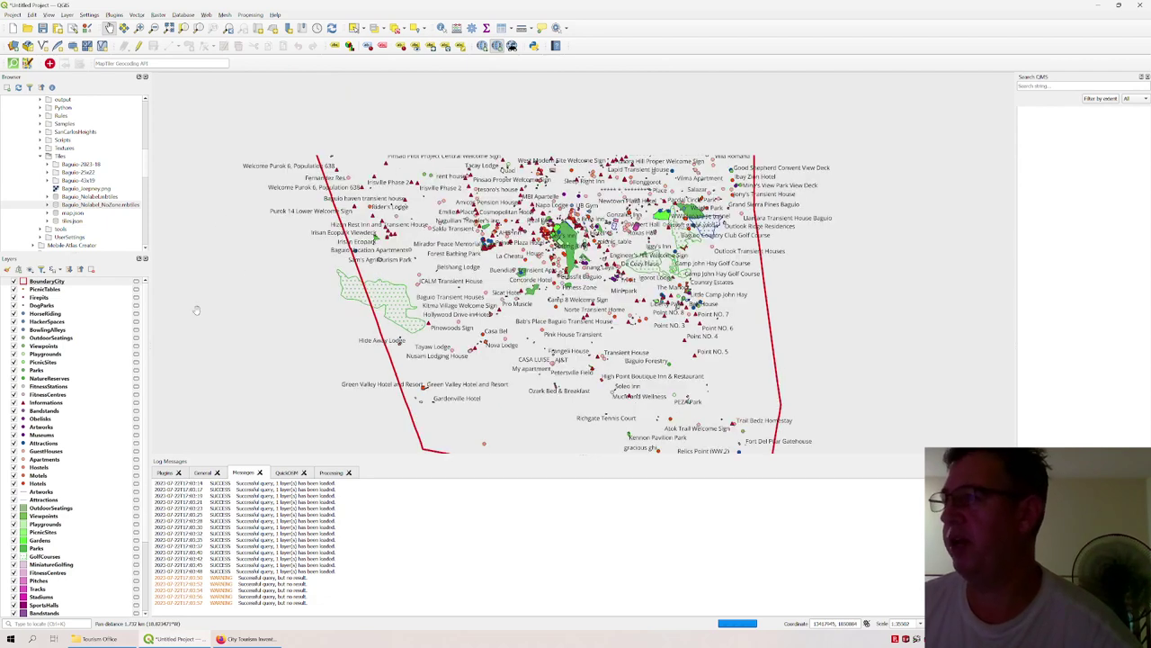
Step: Hide all layers and show only the Viewpoints point layer, examining the viewpoints across the city
left_click(50, 292)
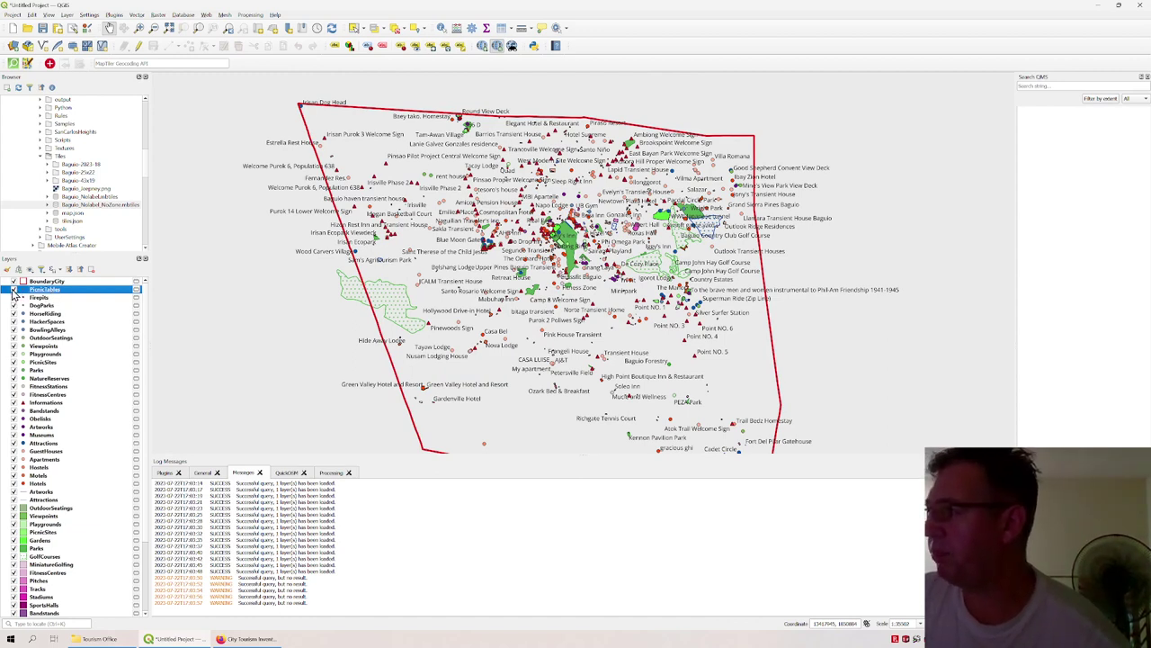
left_click(37, 370)
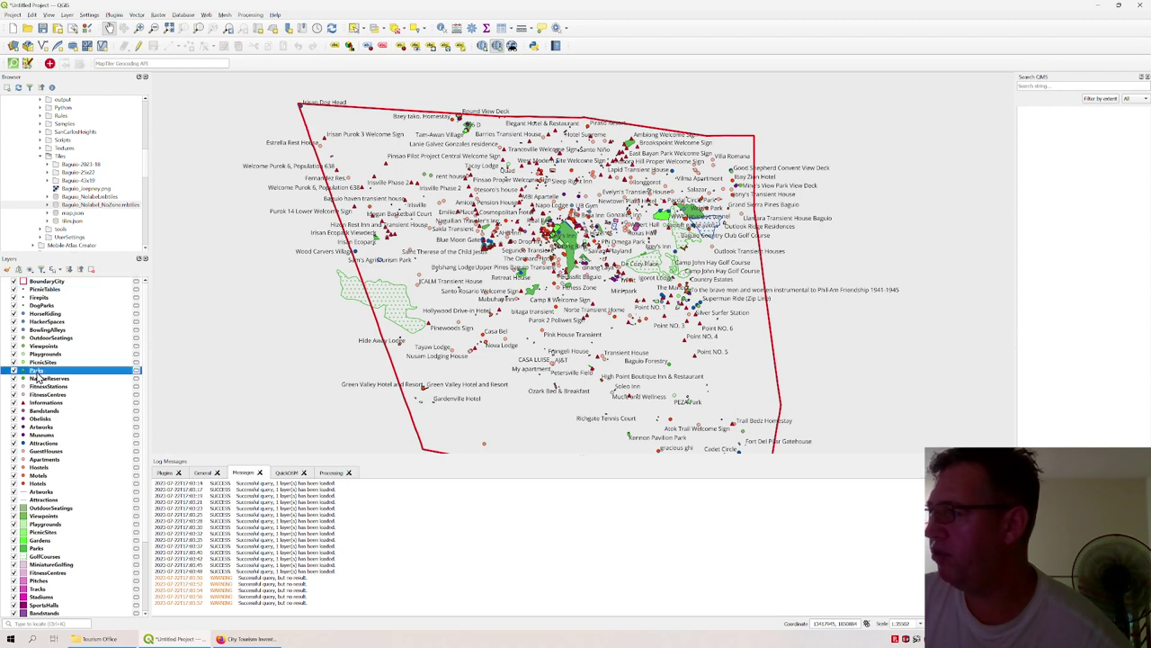
left_click(45, 354)
left_click(45, 347)
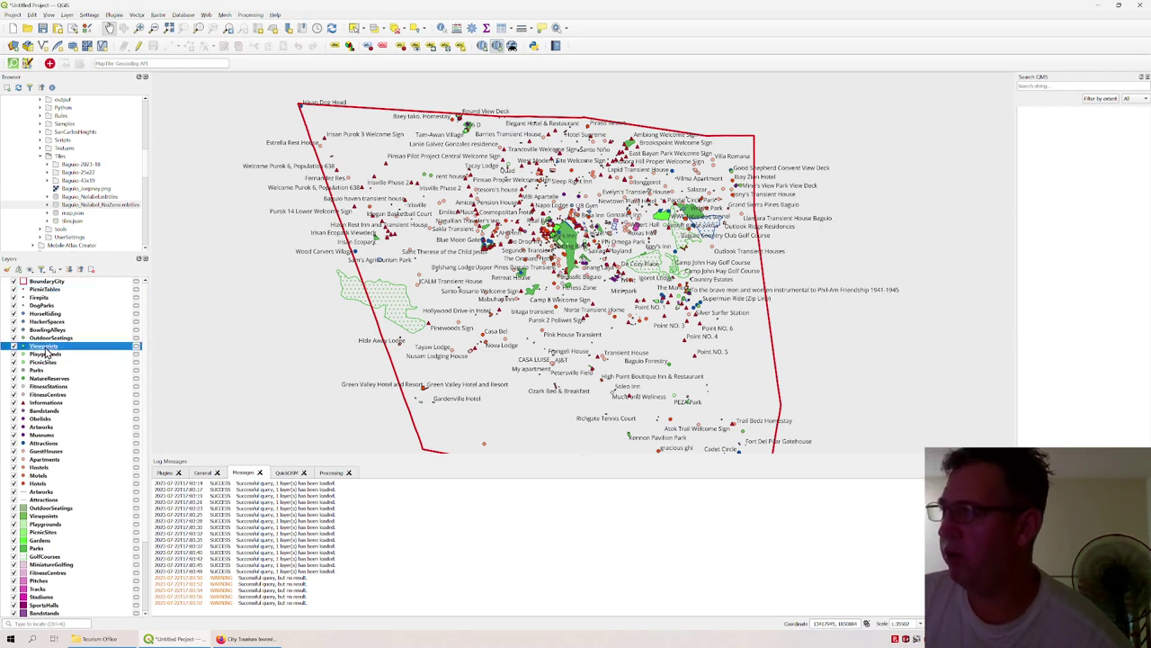
left_click(30, 269)
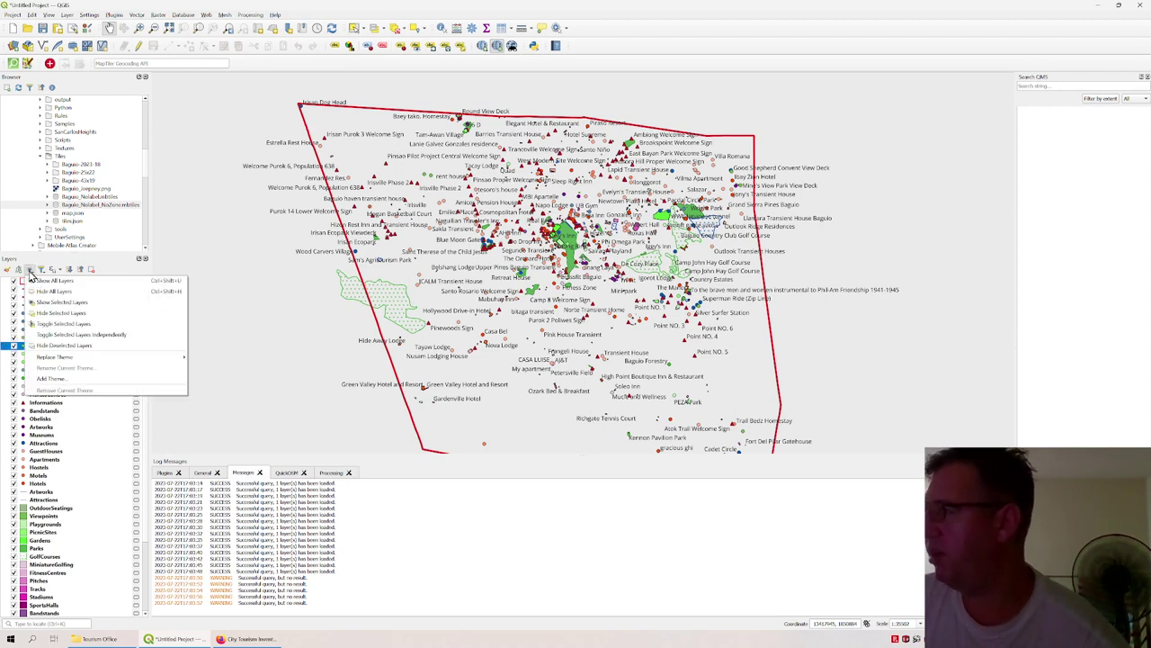
left_click(40, 292)
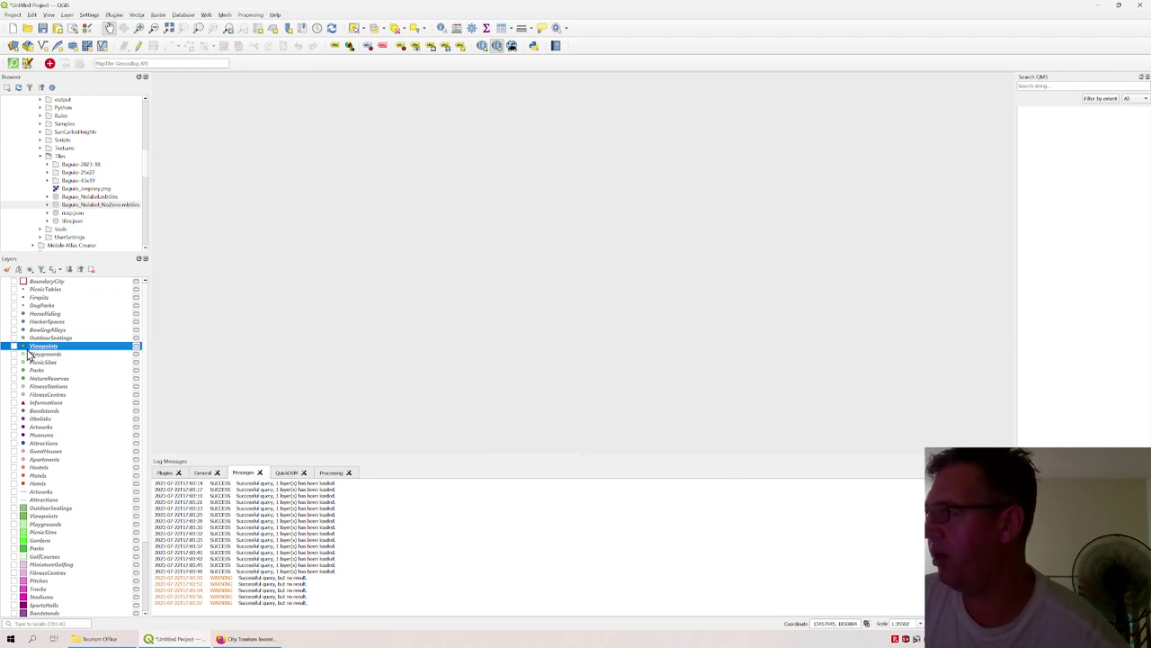
left_click(14, 346)
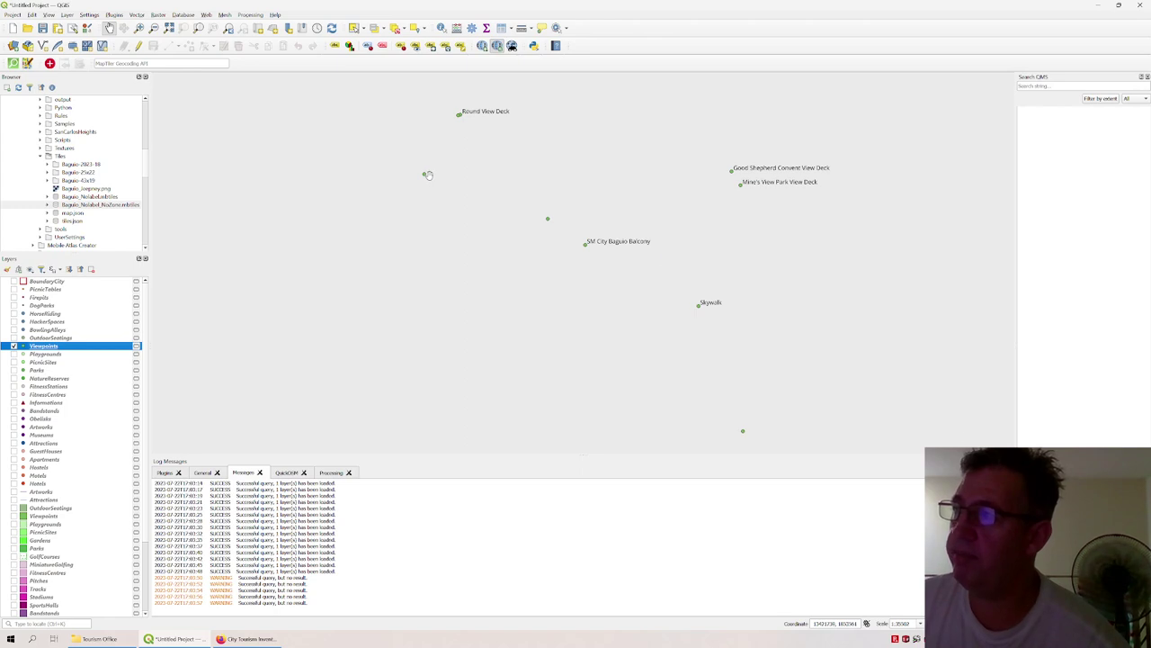
scroll(427, 175, "up", 1)
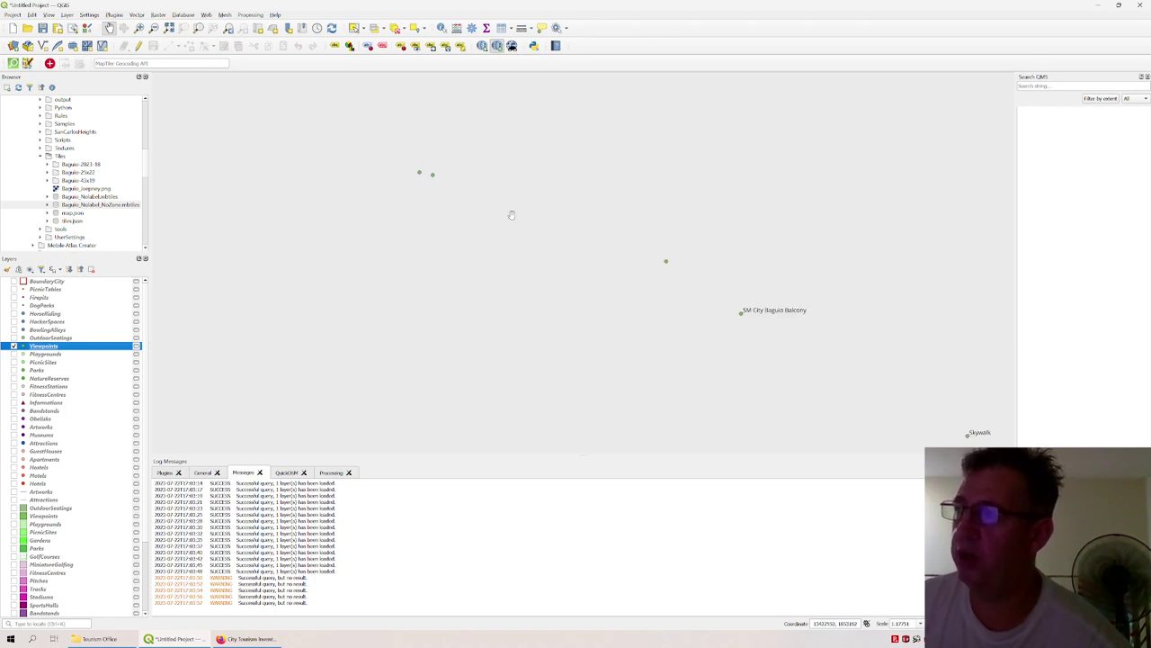
scroll(632, 258, "down", 1)
left_click_drag(755, 348, 714, 322)
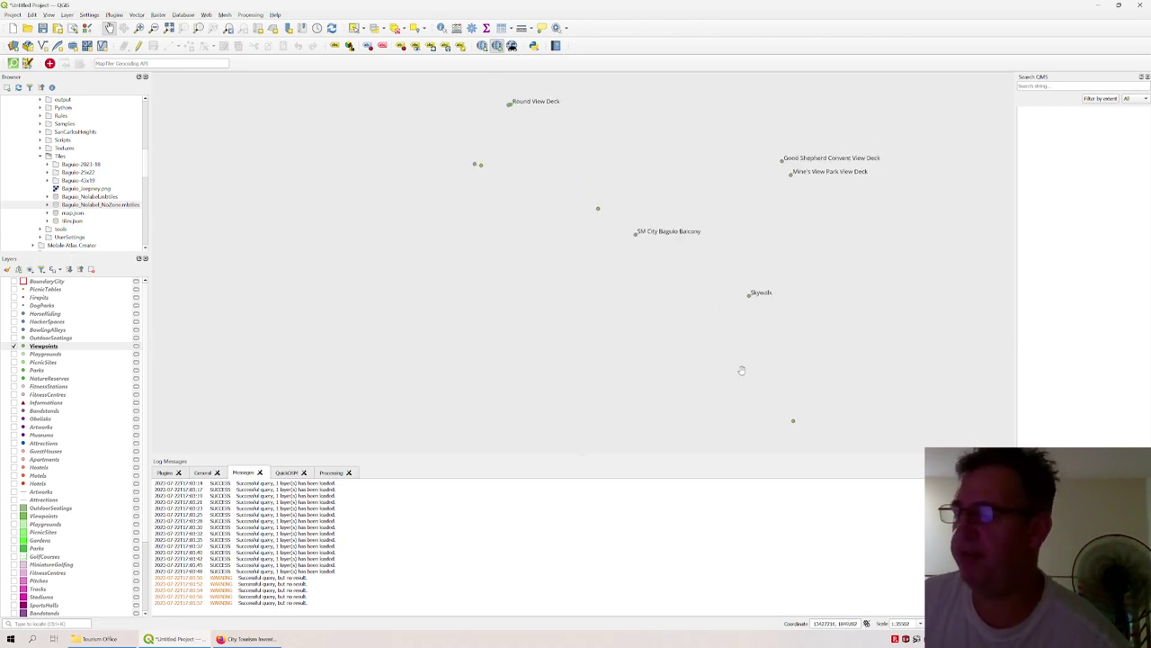
left_click(13, 347)
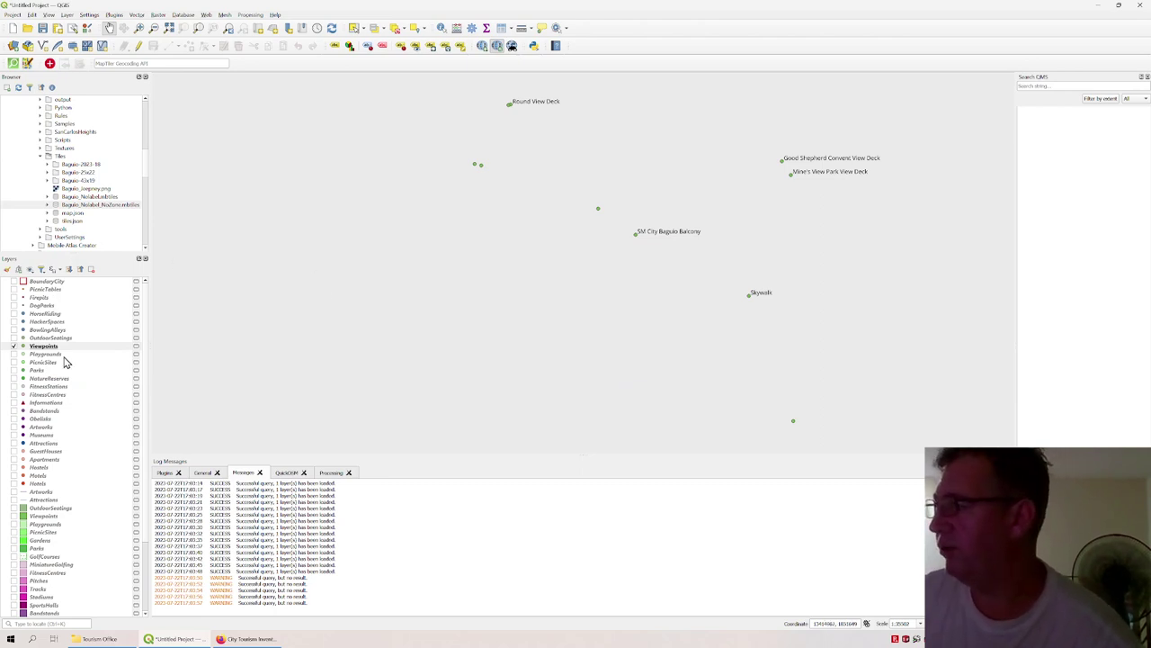
Step: Preview the OpenStreetMap basemap beneath the viewpoints, and replace it with the Baguio_Nolabel basemap
scroll(74, 388, "down", 1)
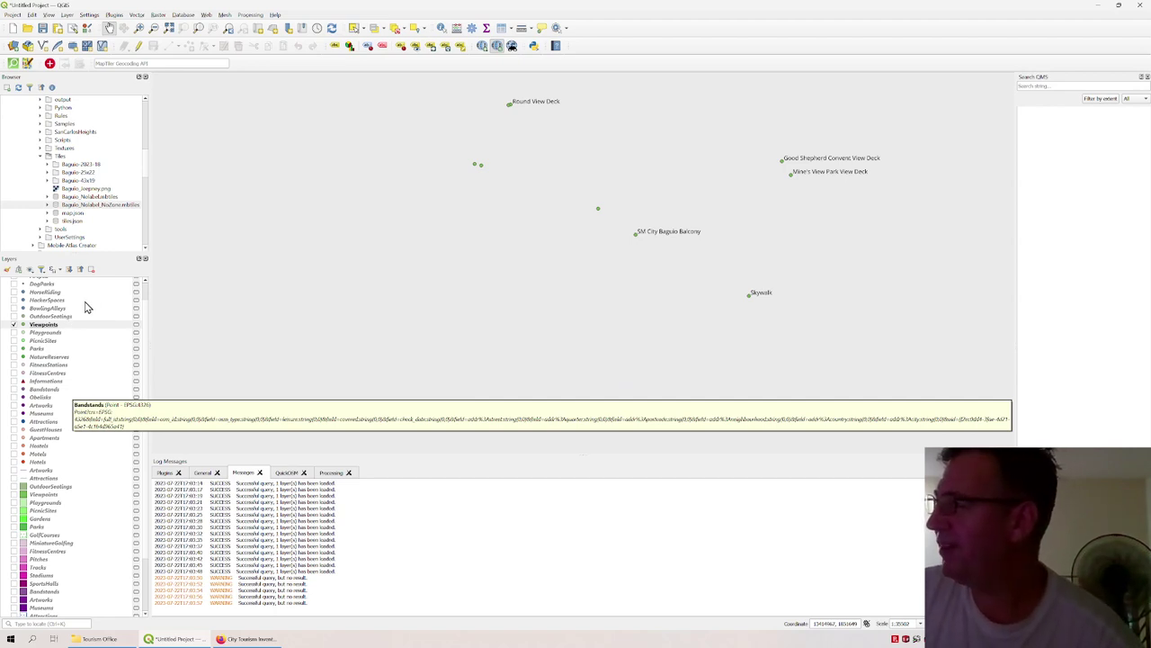
scroll(82, 322, "down", 3)
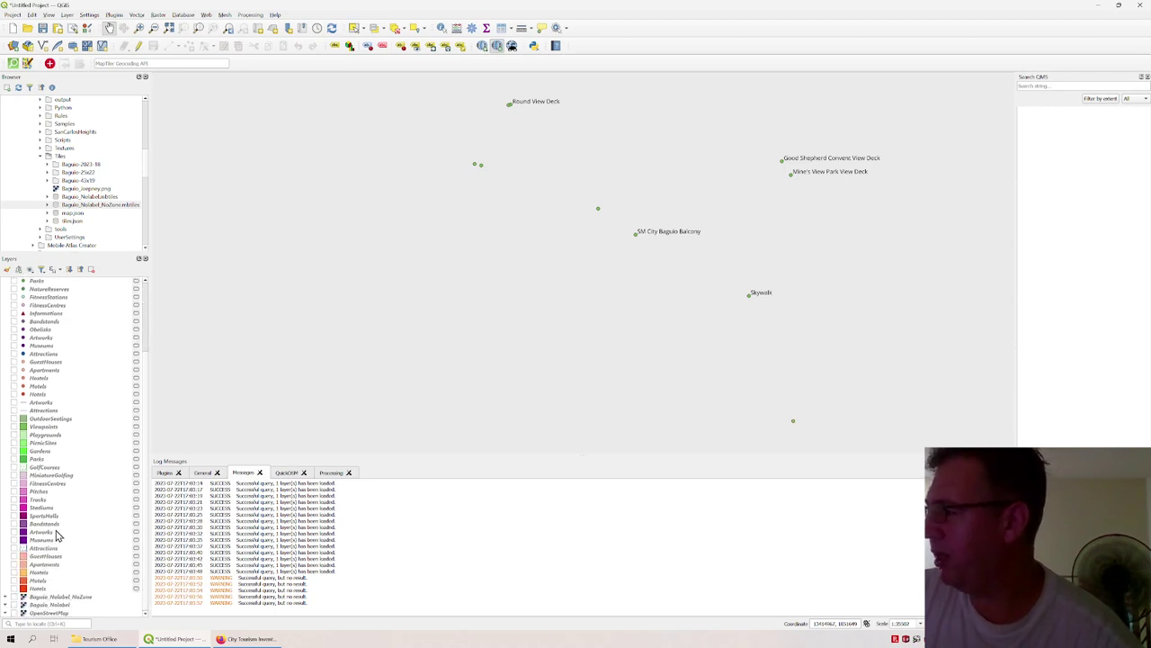
left_click(16, 613)
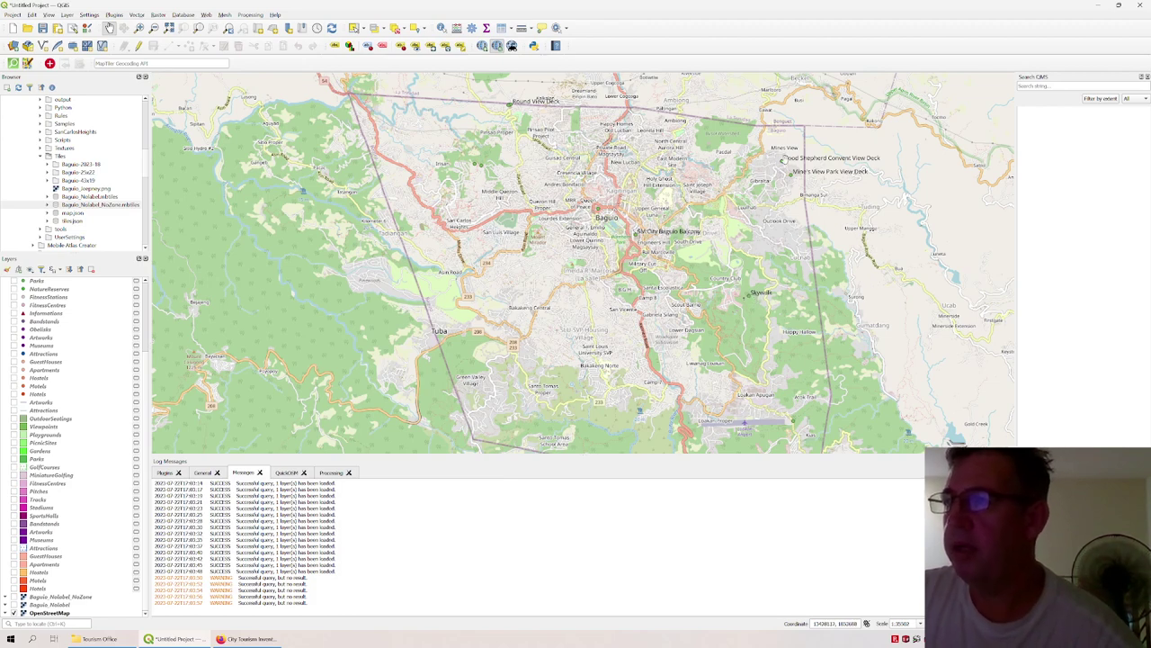
left_click(19, 613)
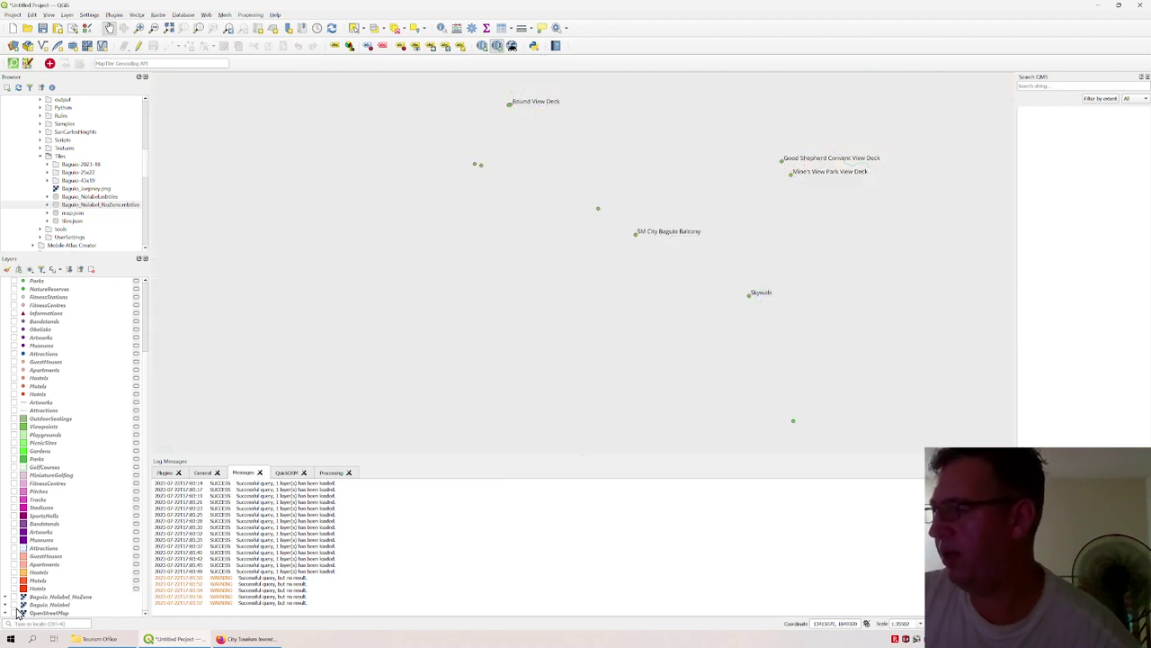
left_click(20, 606)
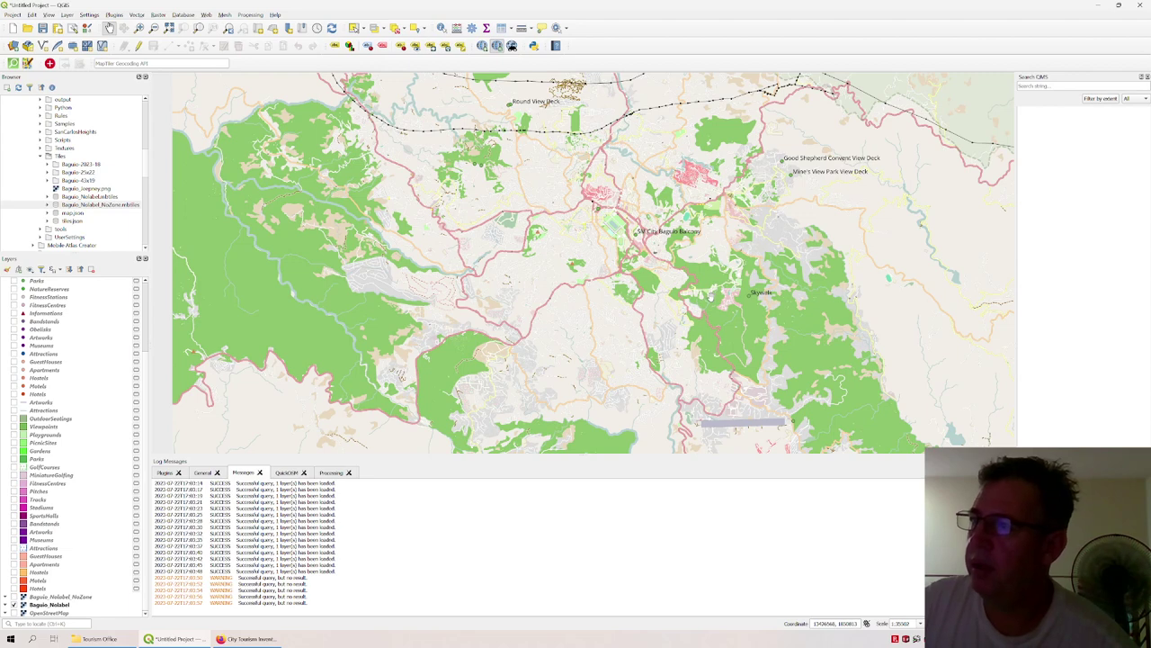
Step: Show the BoundaryCity layer and examine the viewpoints inside the city boundary
scroll(95, 338, "up", 3)
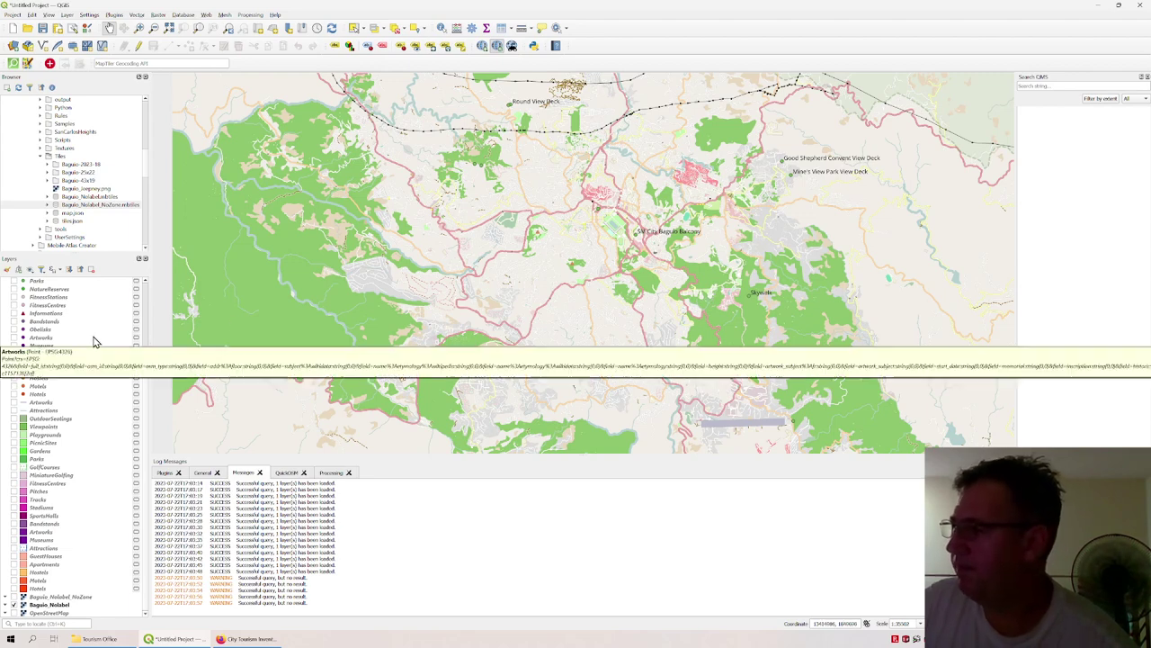
left_click(82, 345)
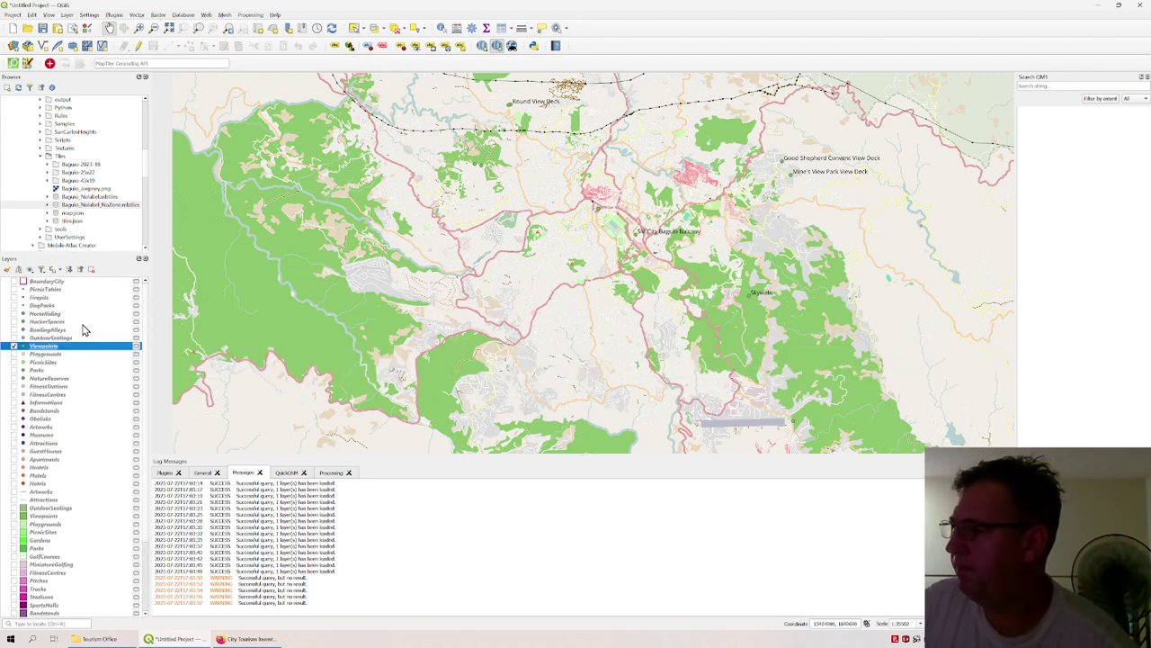
left_click(15, 282)
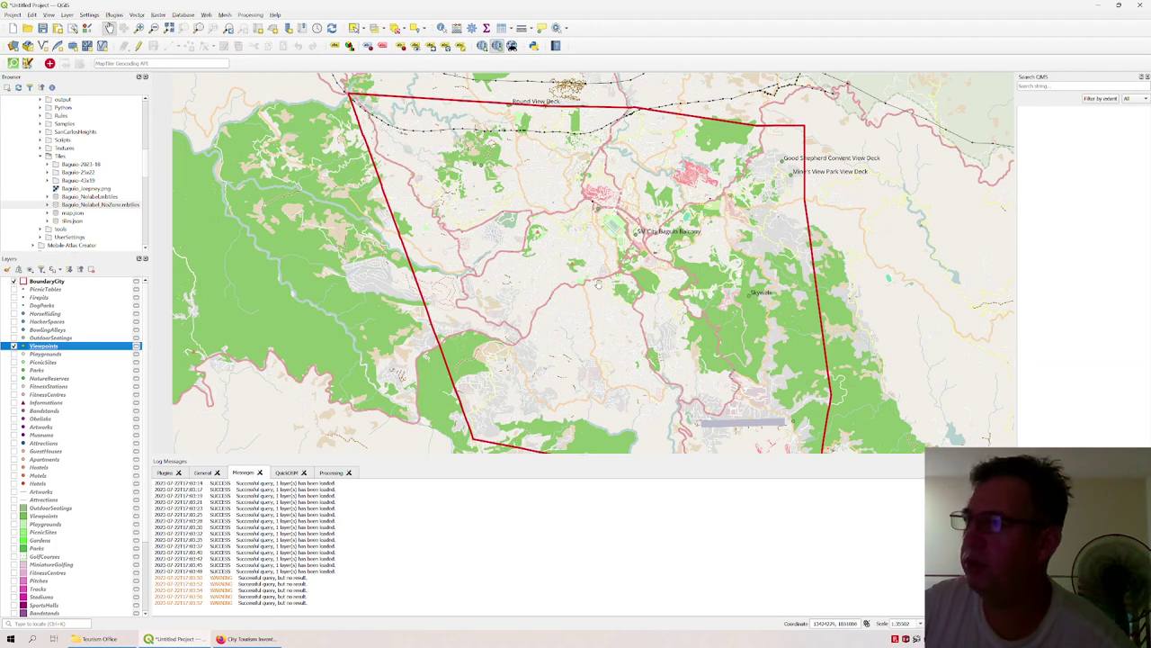
left_click_drag(595, 282, 590, 269)
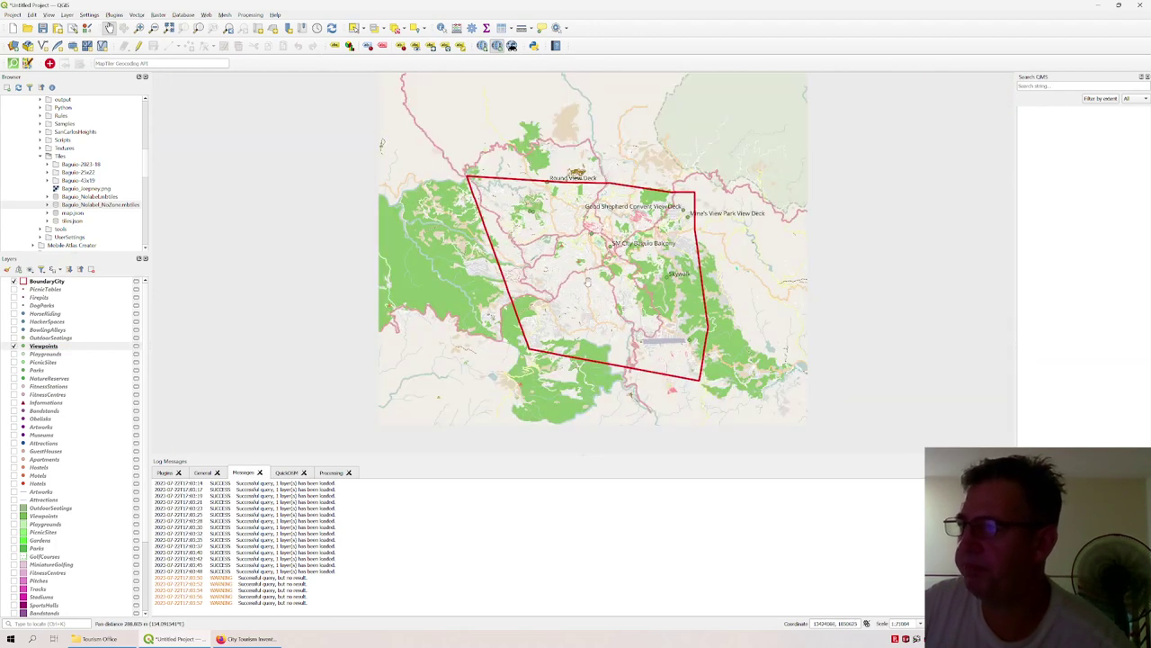
scroll(536, 215, "up", 1)
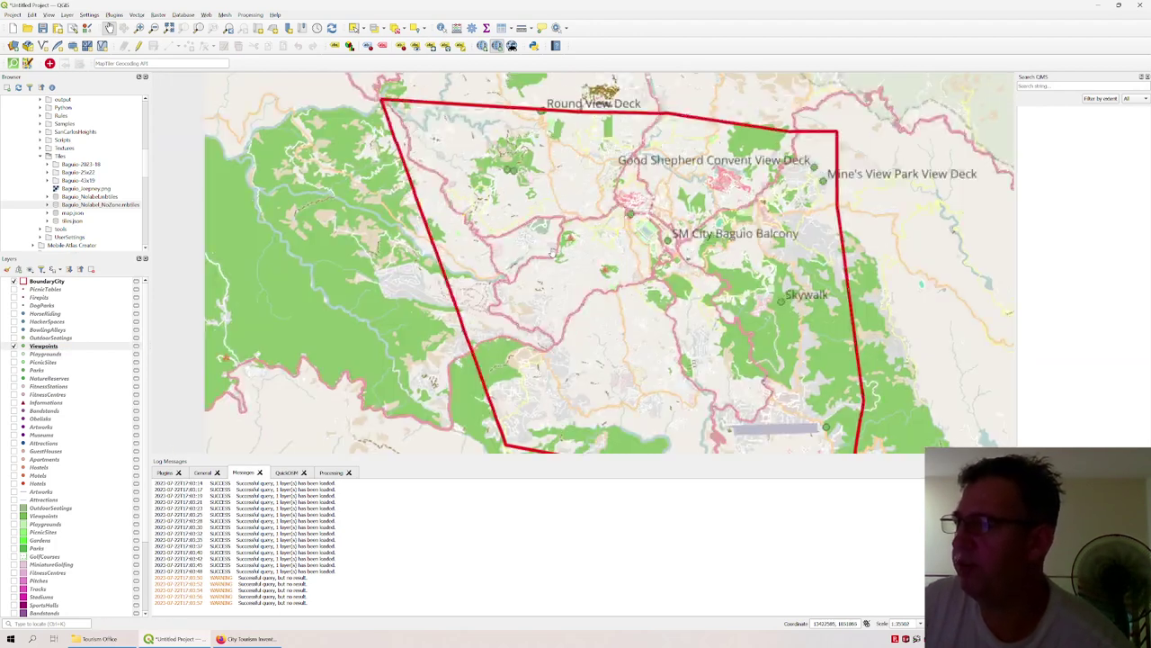
left_click_drag(561, 304, 528, 269)
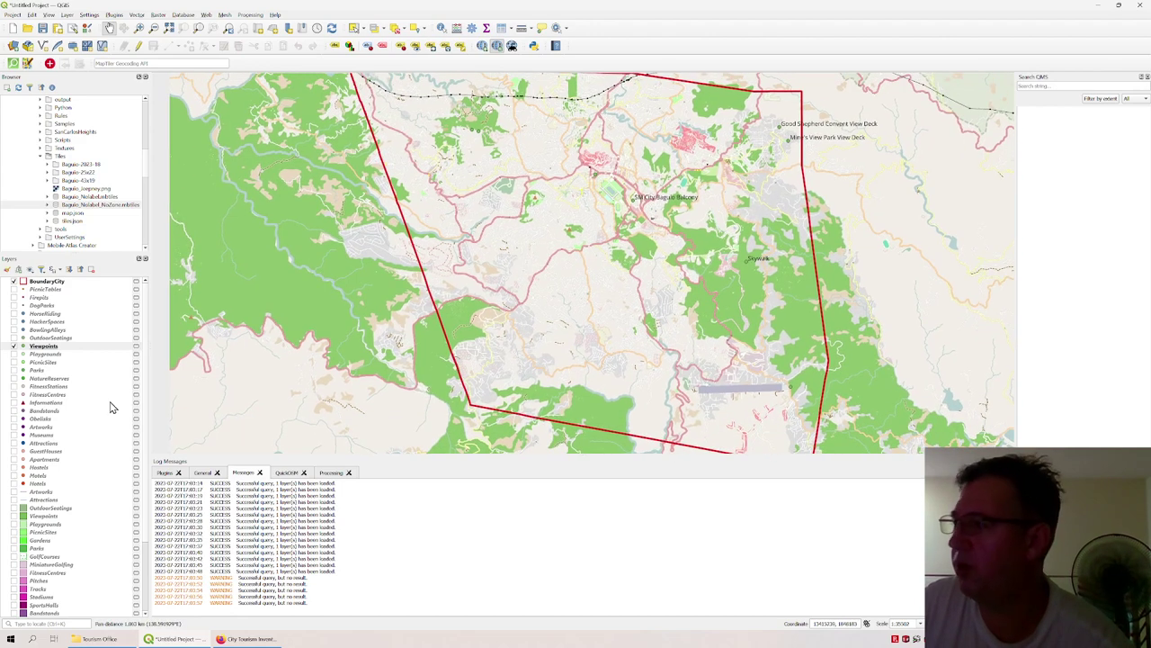
Step: Swap the Baguio_Nolabel basemap for Baguio_Nolabel_NoZone, and hide that basemap again
scroll(49, 434, "down", 4)
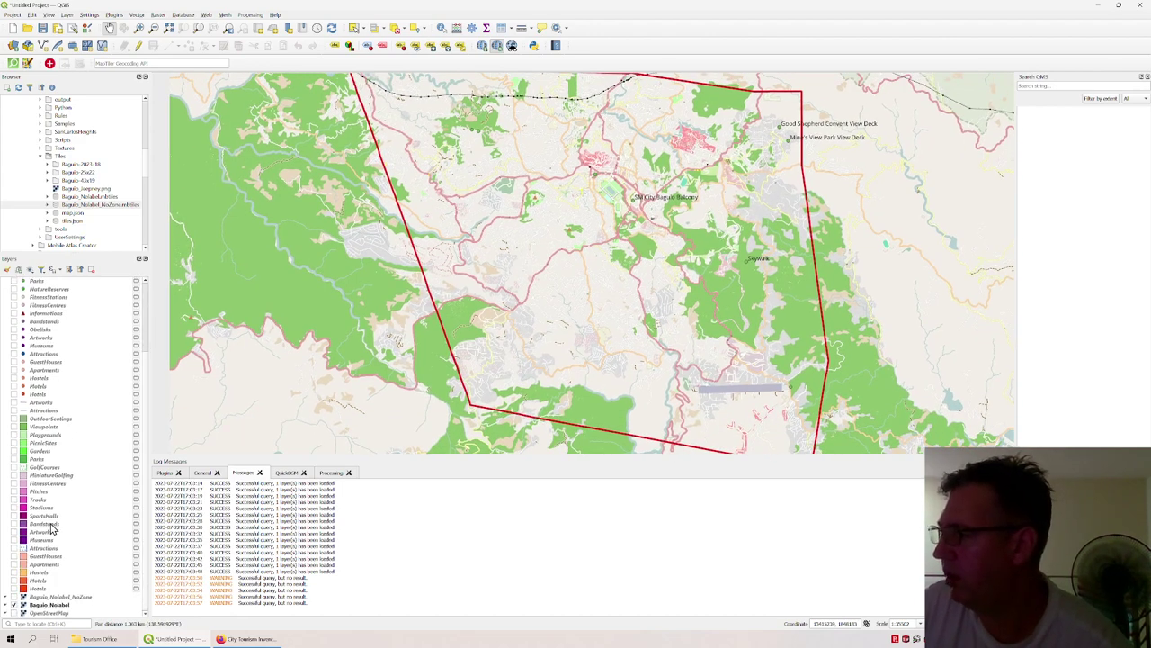
left_click(22, 604)
left_click(21, 597)
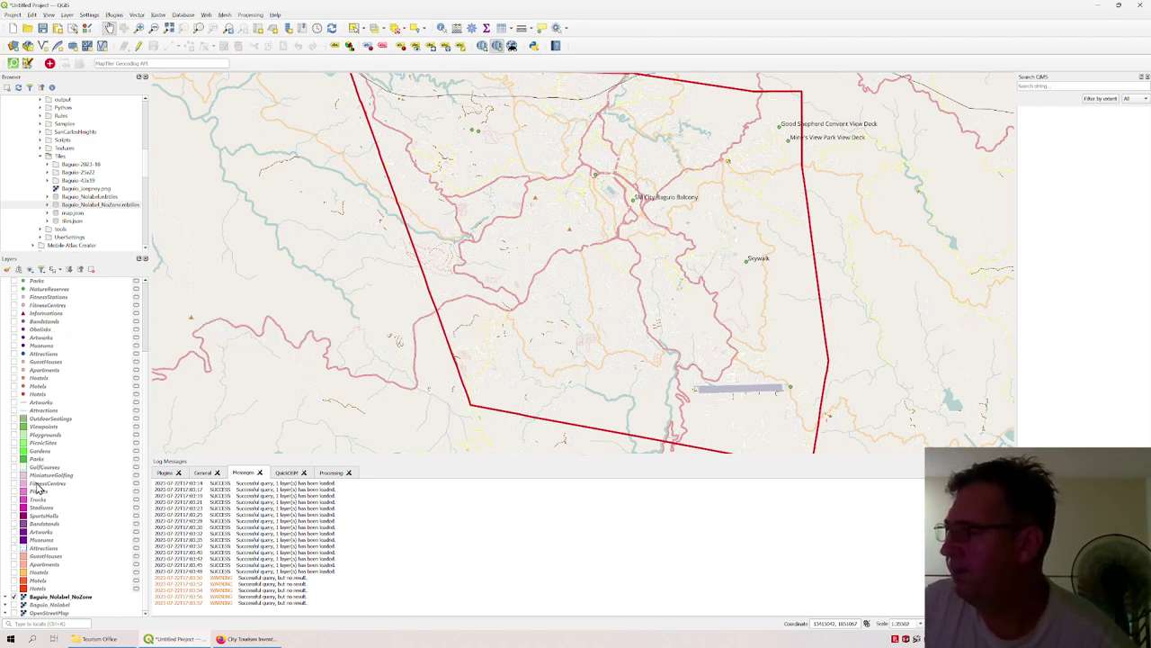
left_click(24, 597)
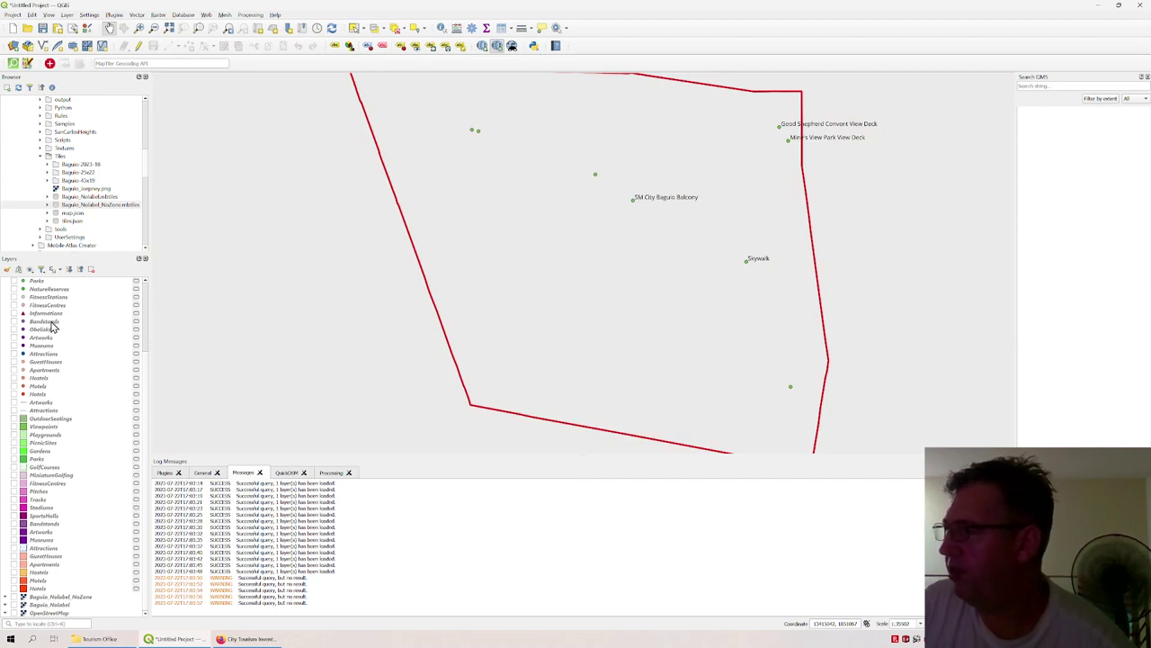
Step: Show the Obelisks point layer to view its features, and hide it again
left_click(15, 329)
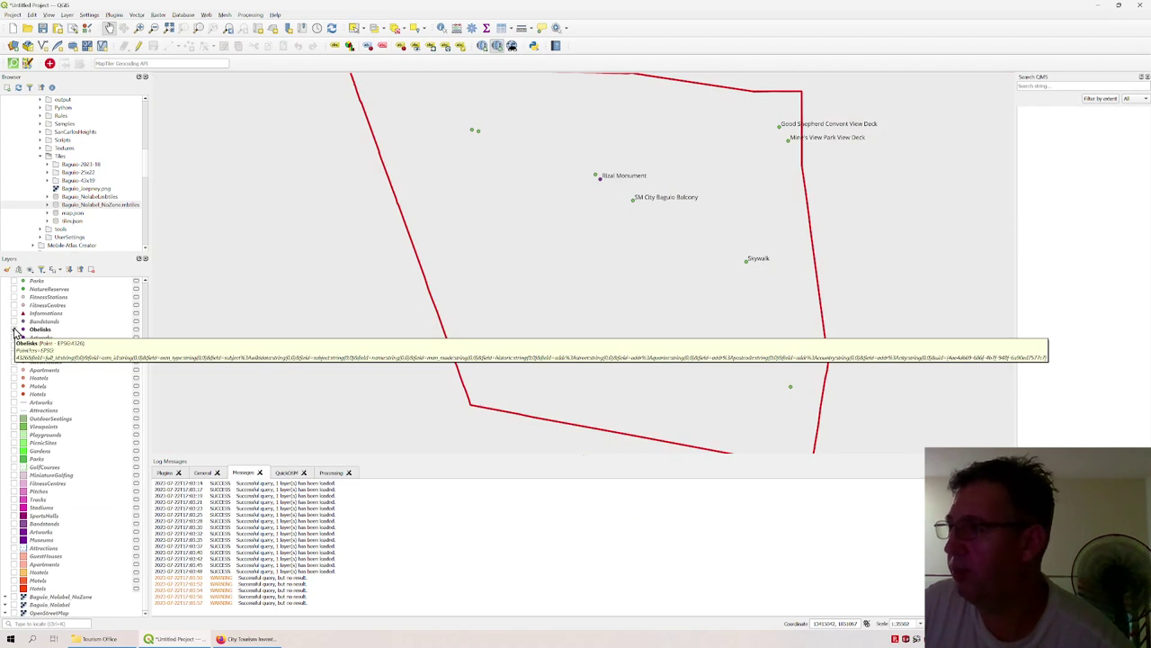
left_click(15, 329)
scroll(90, 369, "up", 3)
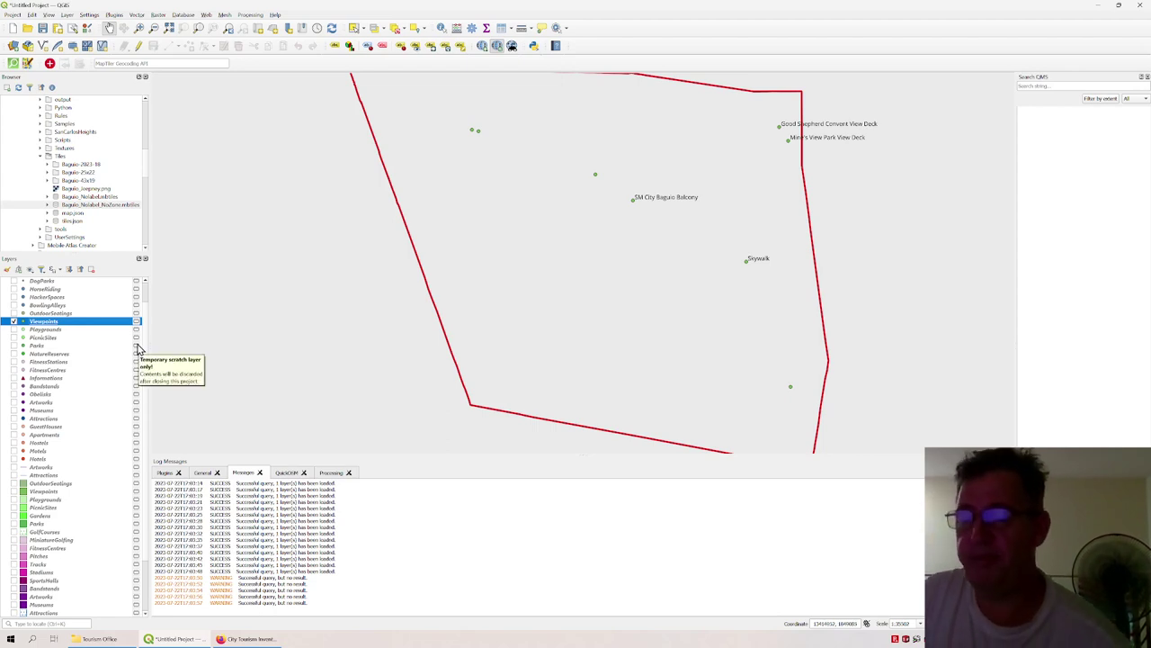
Step: Show the HorseRiding, BowlingAlleys and PicnicSites point layers alongside the viewpoints
scroll(99, 360, "up", 2)
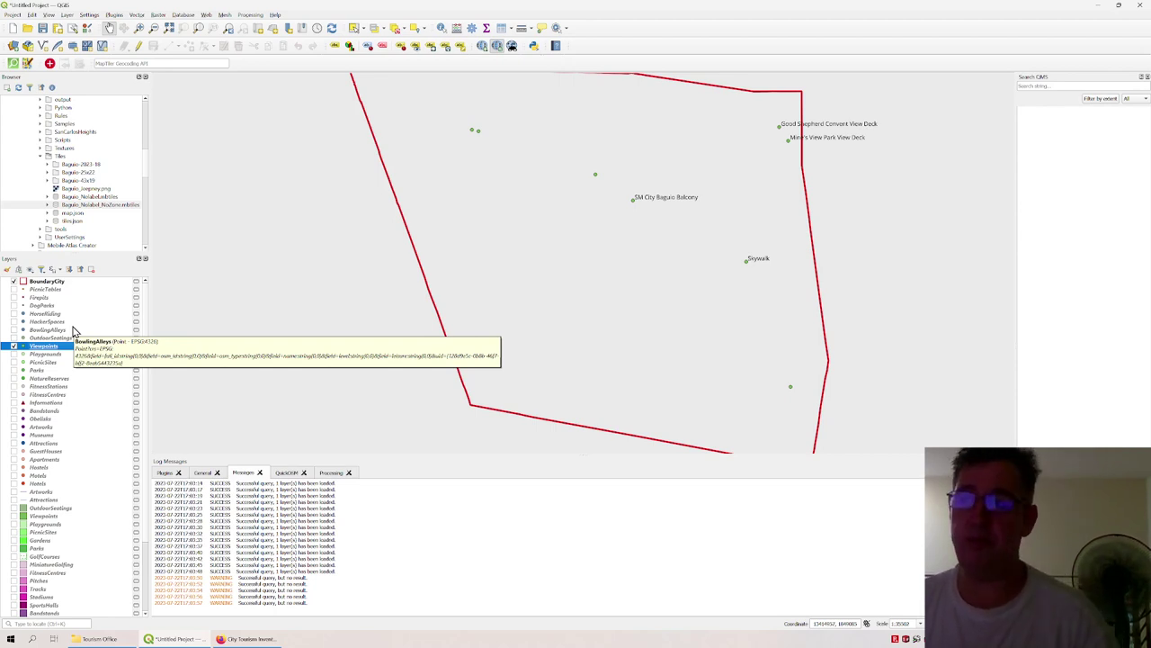
left_click(14, 314)
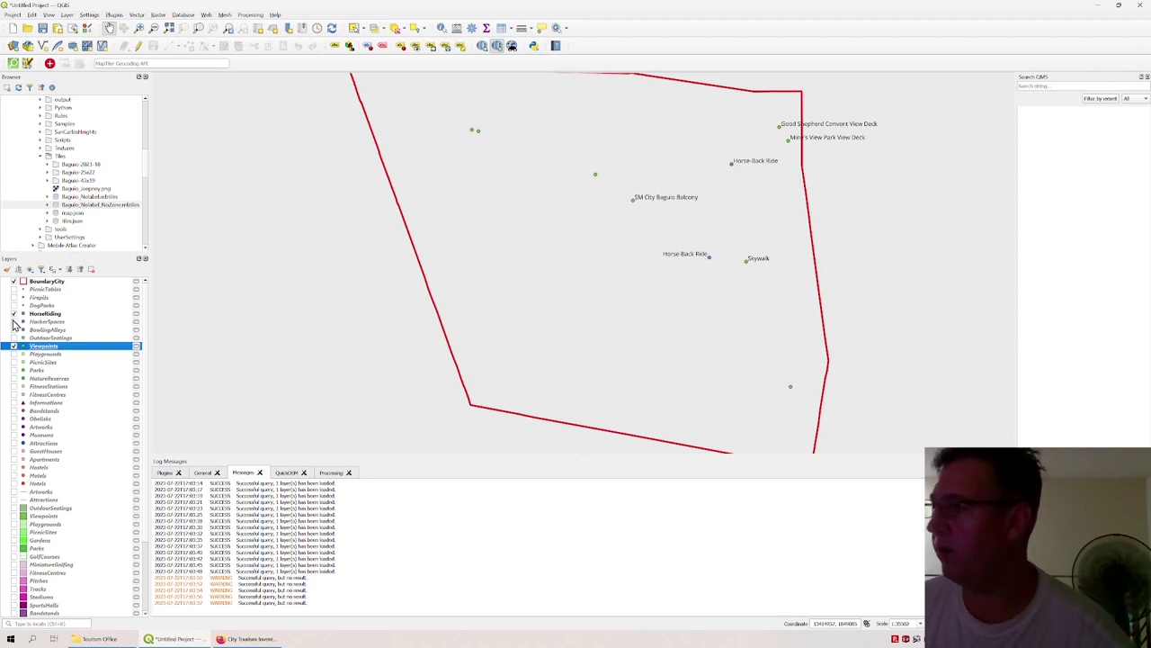
left_click(14, 330)
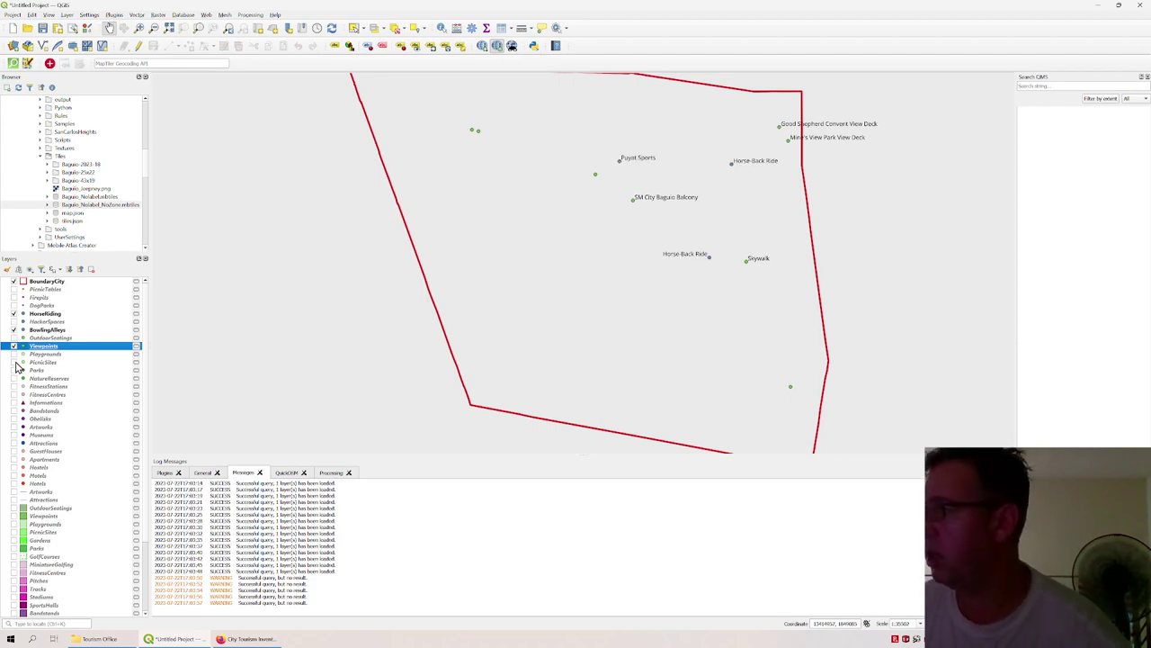
left_click(13, 363)
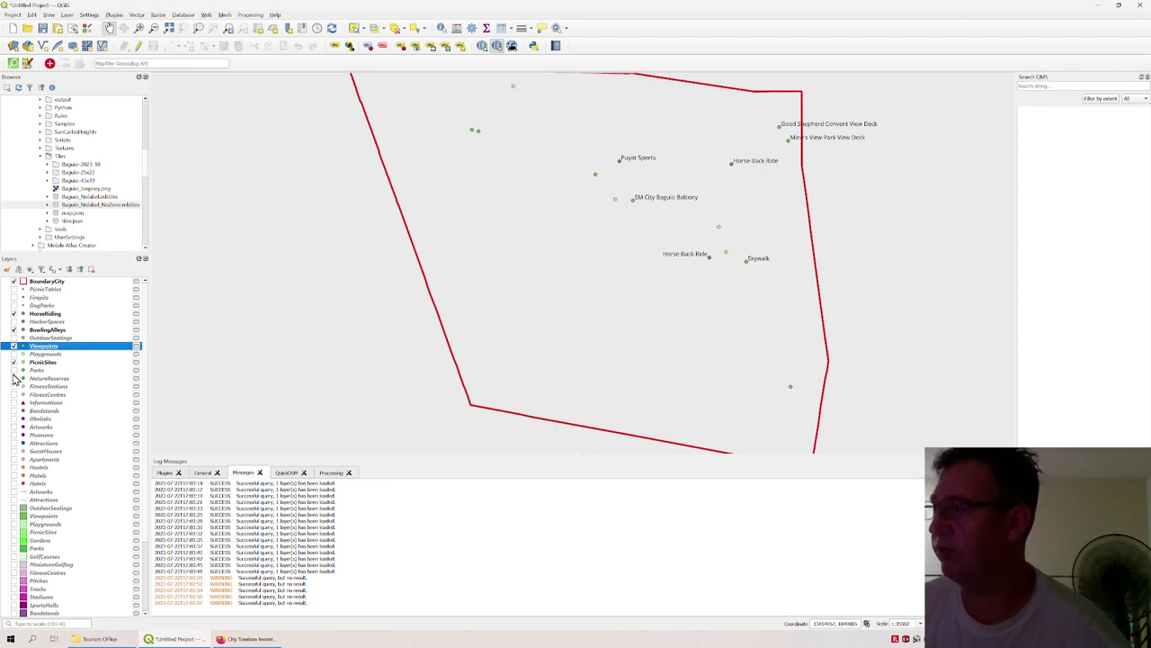